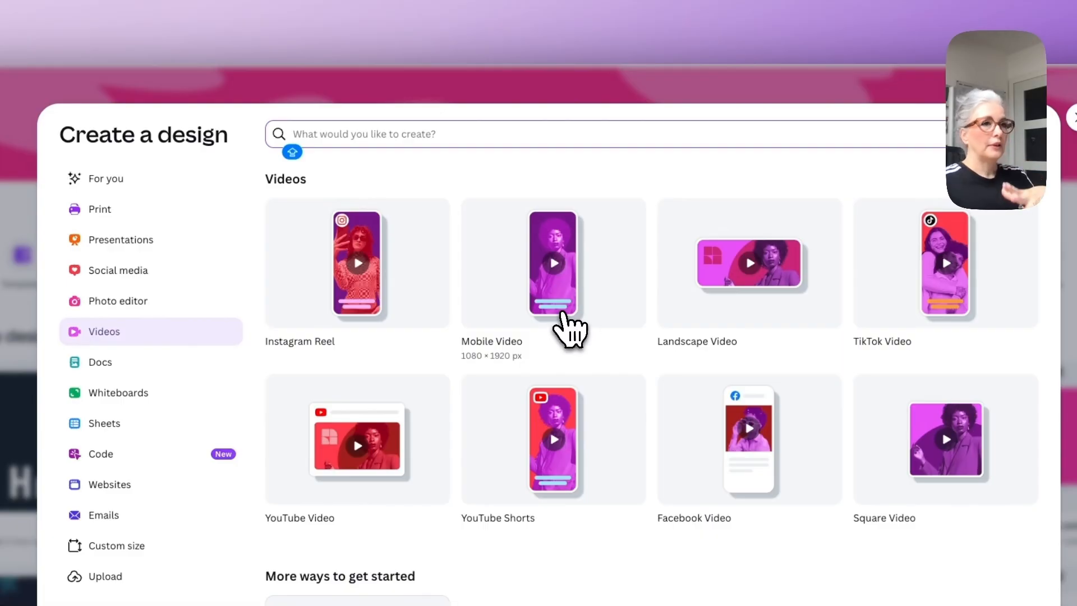
Create a blank Mobile Video design and add an empty page to its timeline.
left_click(561, 309)
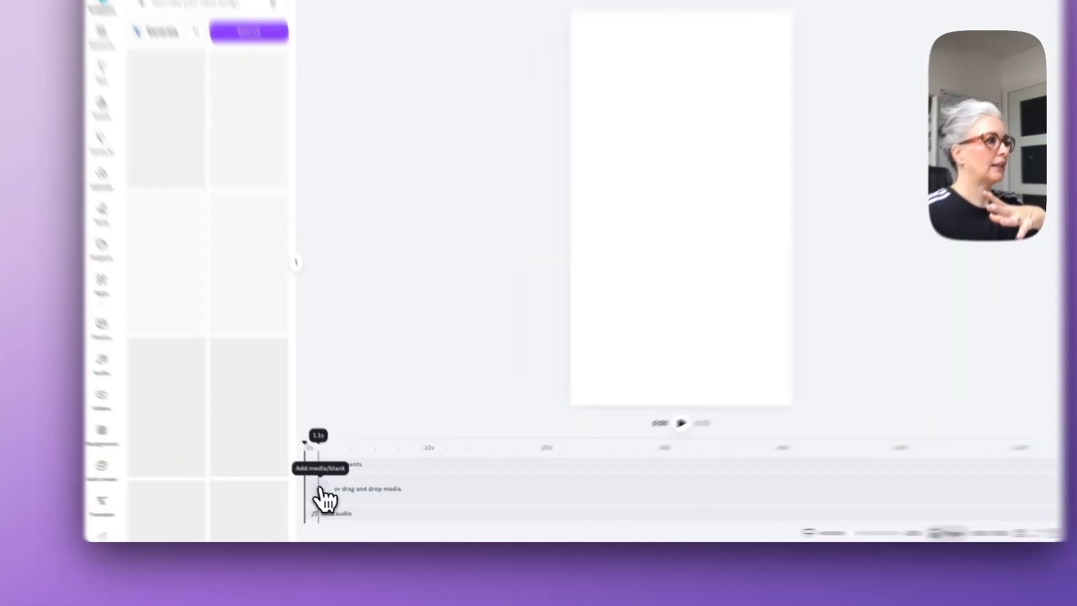
left_click(324, 495)
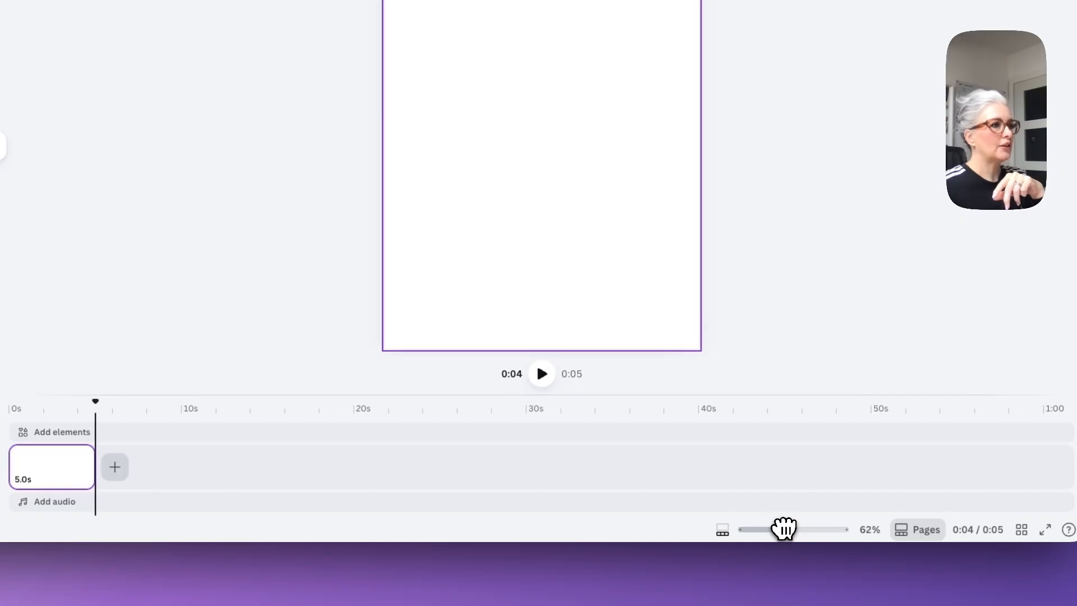
left_click_drag(784, 528, 823, 527)
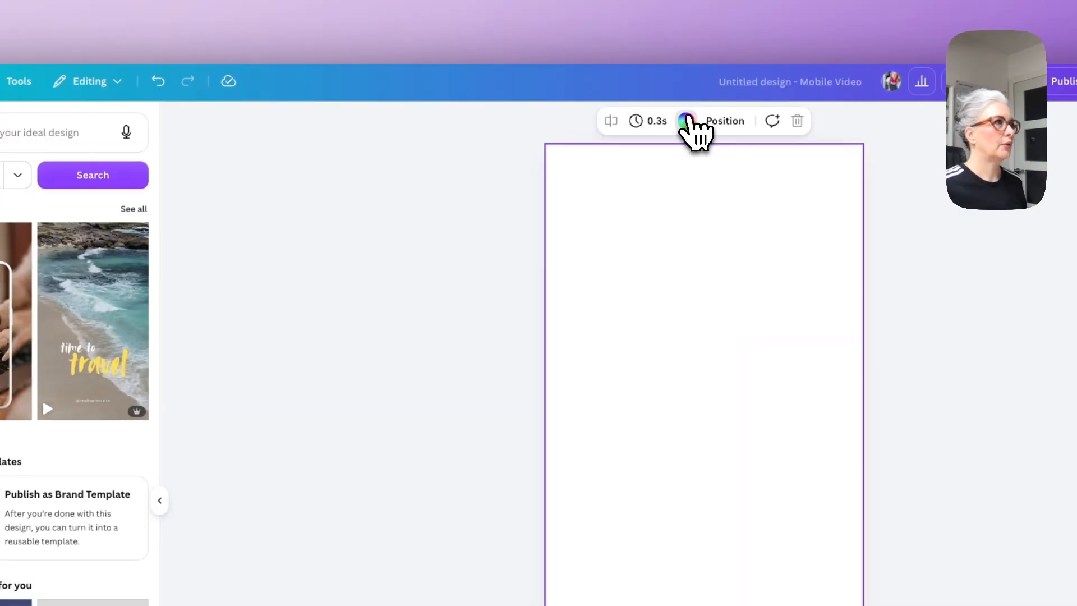
Set the page background to the near-black colour from the brand's updated colour palette 2026.
left_click(685, 121)
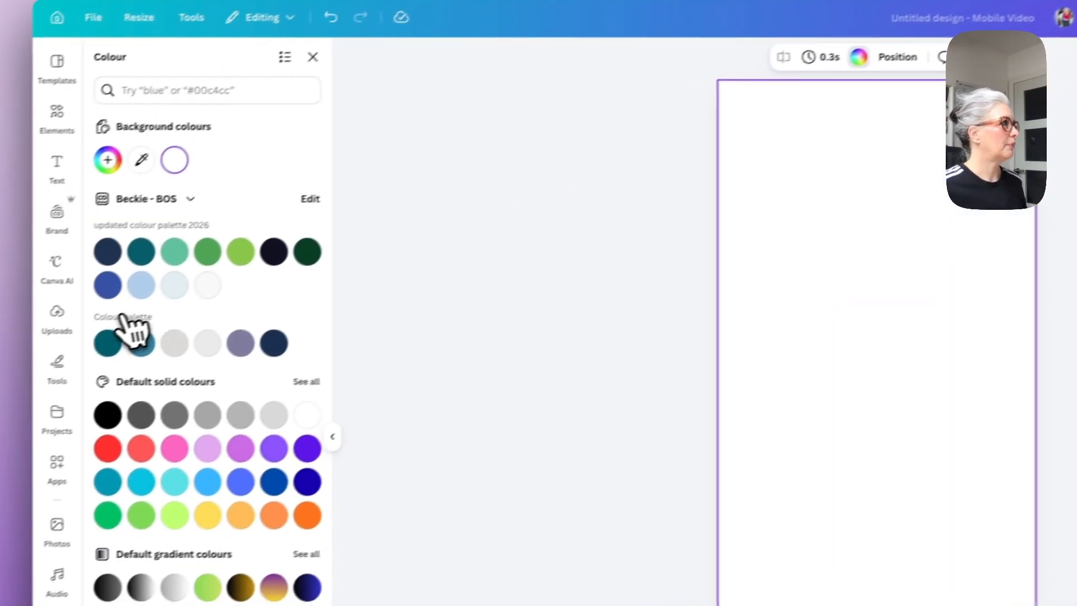
left_click(304, 240)
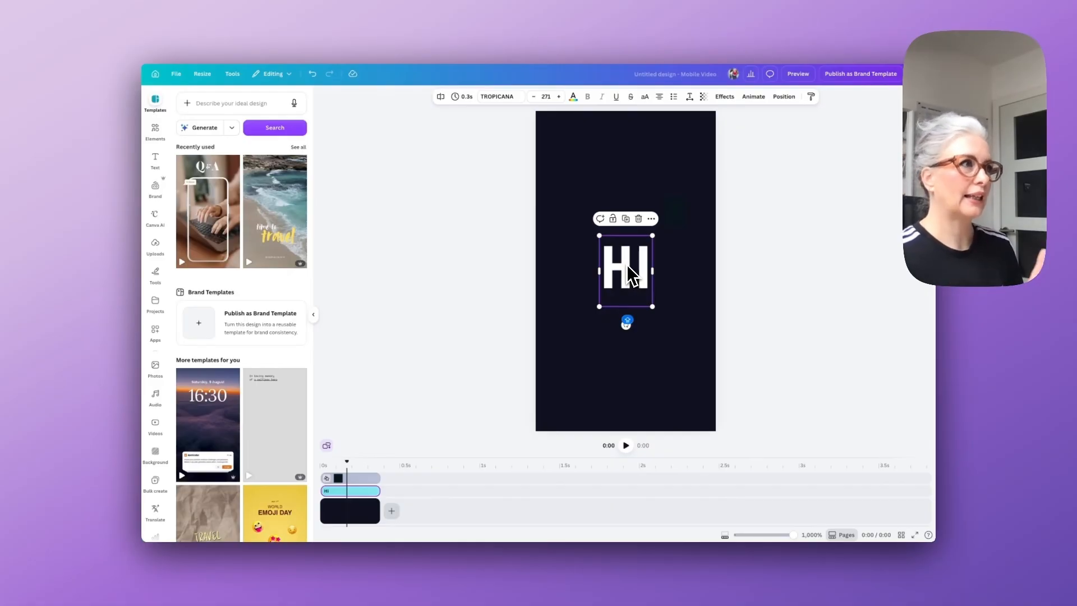
Add a square shape over the upper part of the I in "HI" and fill it with the page's near-black background colour.
key("Escape")
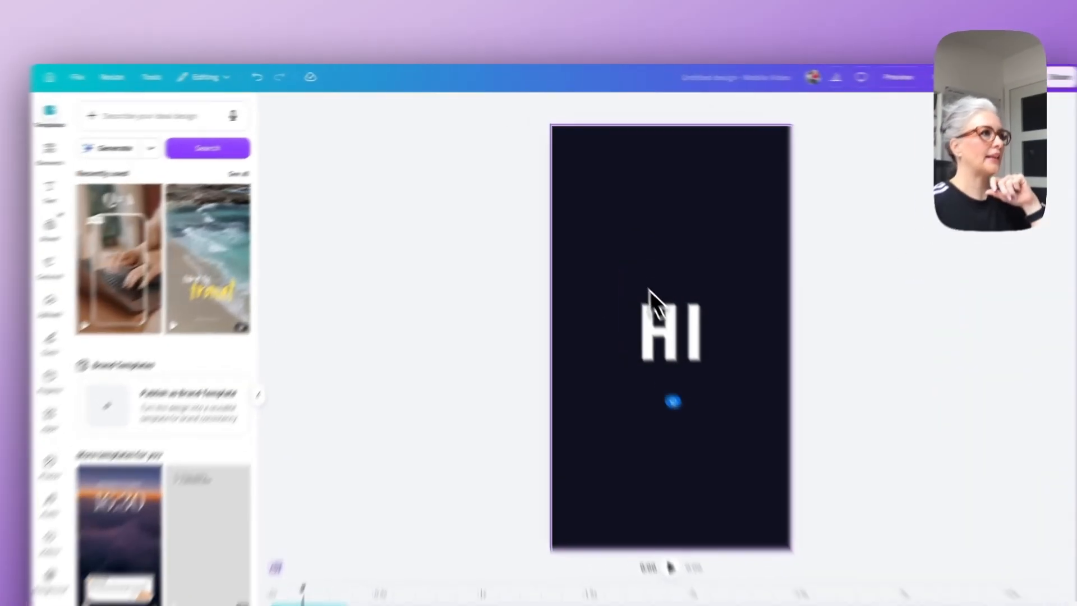
left_click(156, 133)
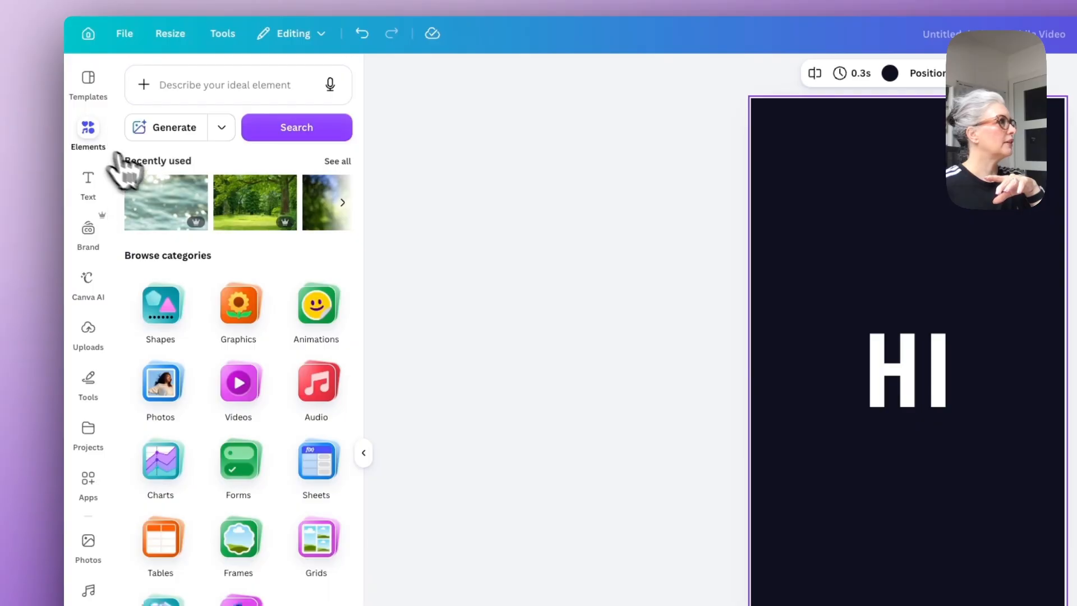
left_click(167, 306)
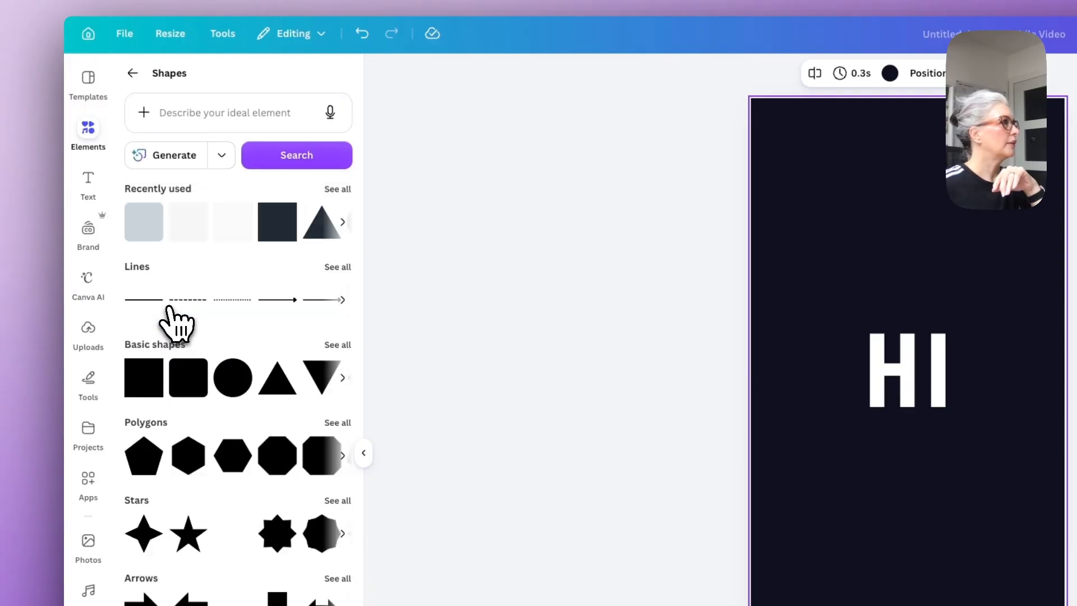
left_click(139, 303)
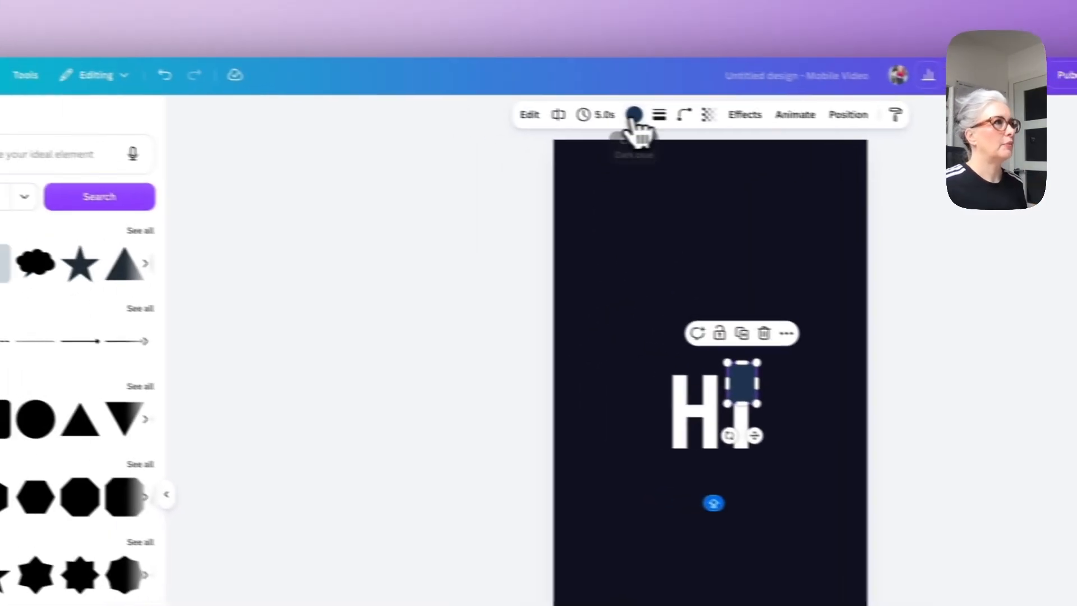
left_click(507, 96)
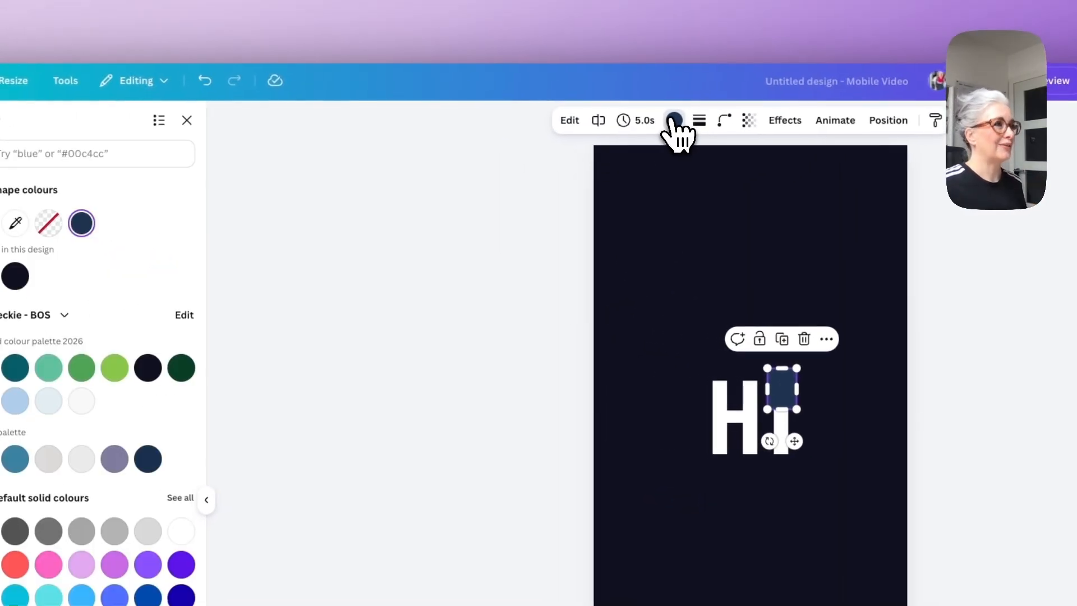
left_click(149, 224)
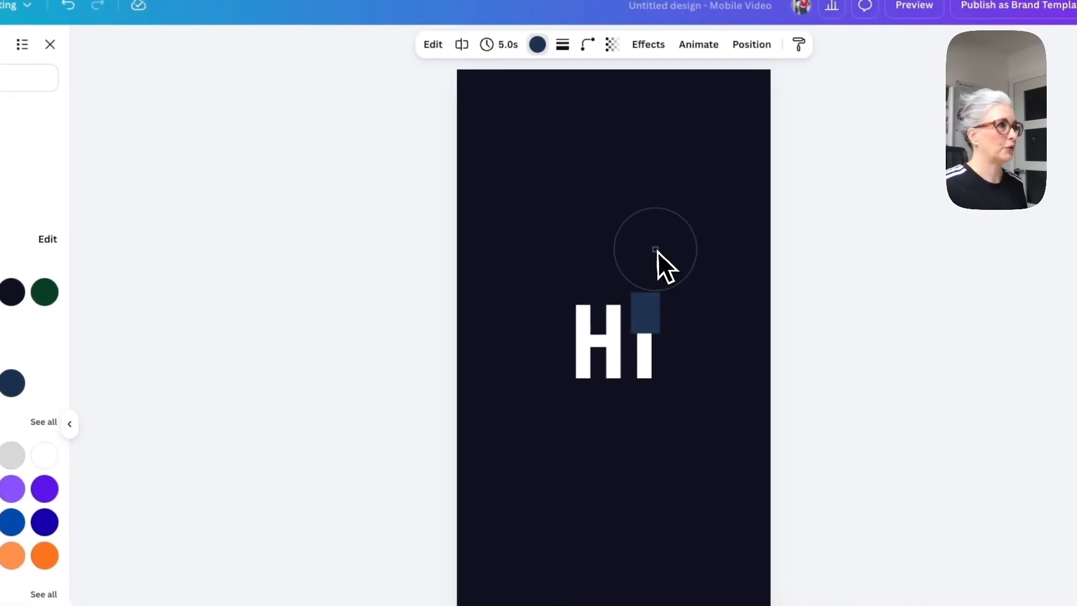
left_click(927, 329)
key("Escape")
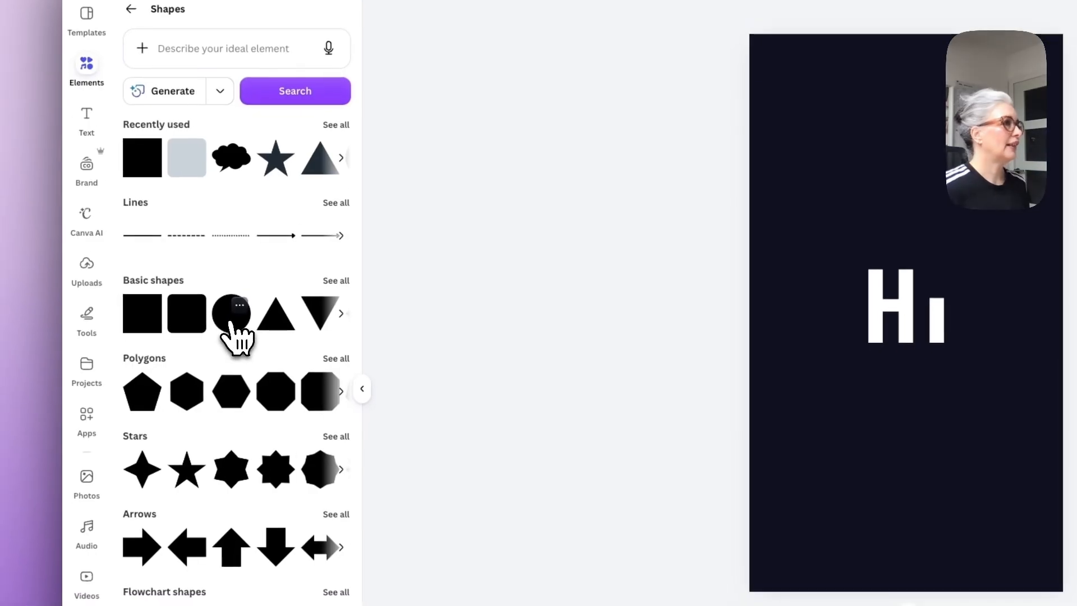
Add a circle above the text and fill it with bright pink from the Designer in your Pocket palette.
left_click(231, 319)
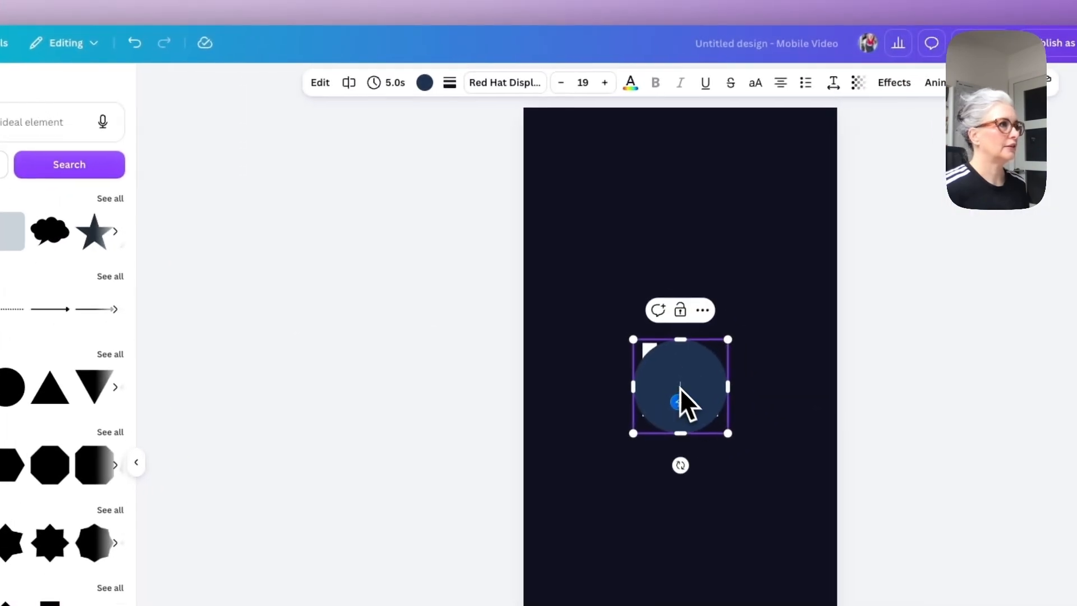
left_click_drag(681, 398, 685, 274)
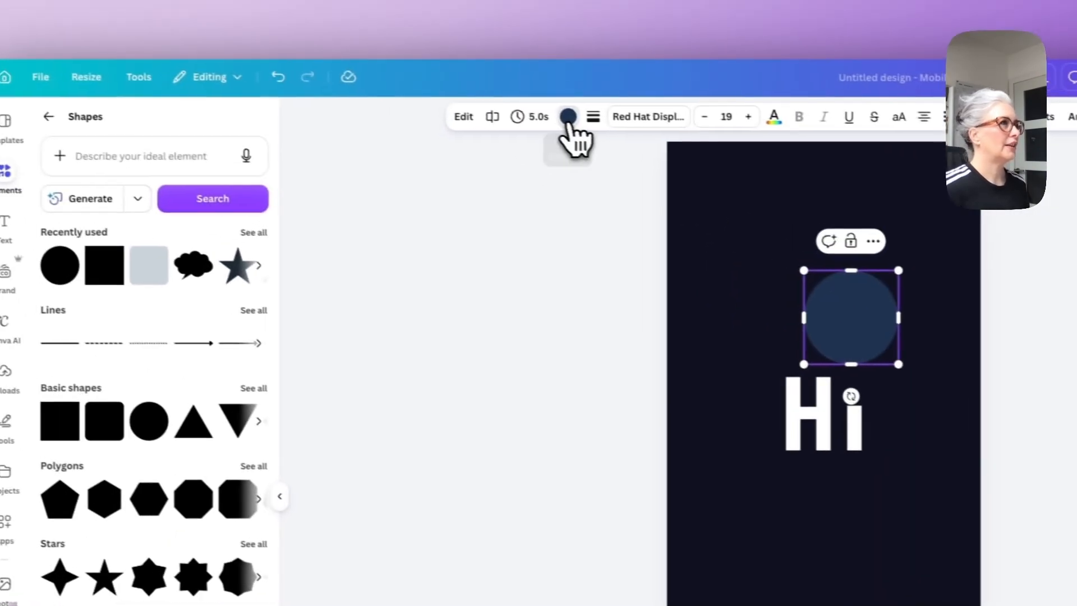
left_click(568, 118)
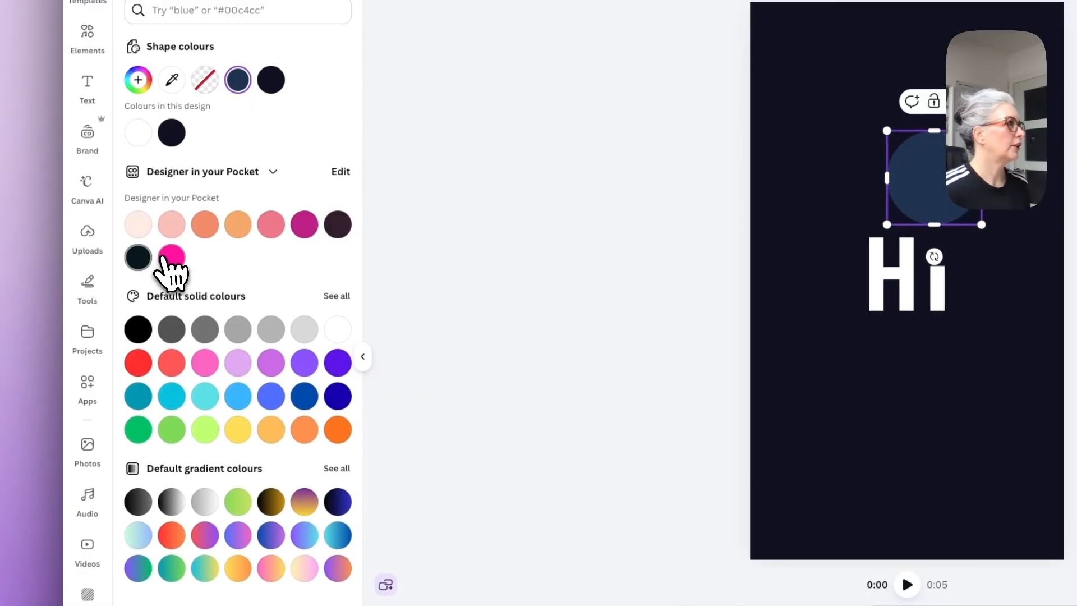
left_click(174, 253)
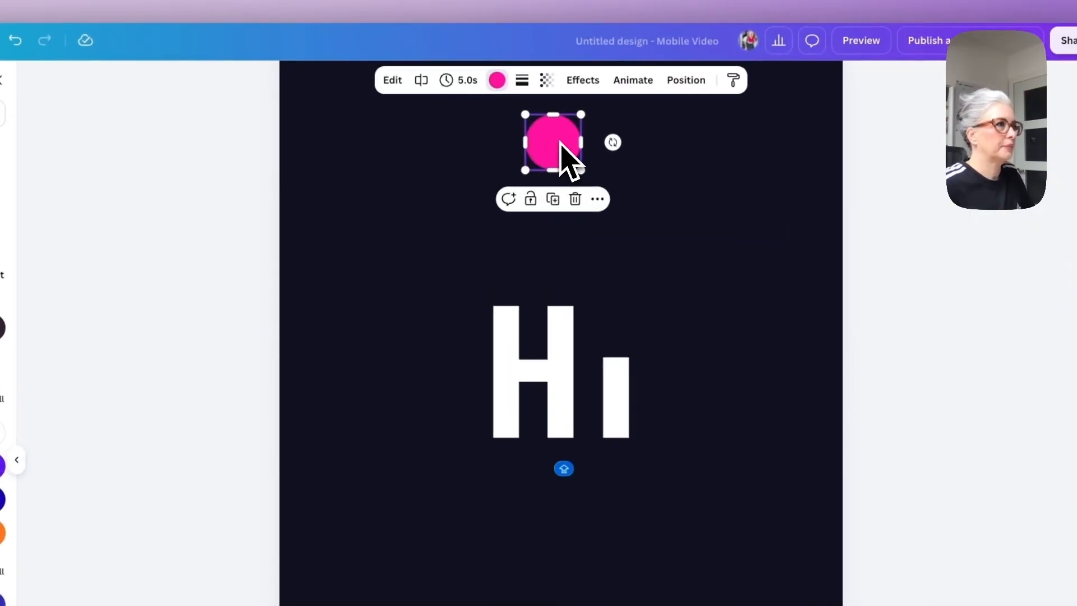
Place the small pink circle as the dot of the i, and group the text with its dark covering rectangle.
left_click_drag(561, 144, 638, 309)
left_click_drag(591, 351, 602, 343)
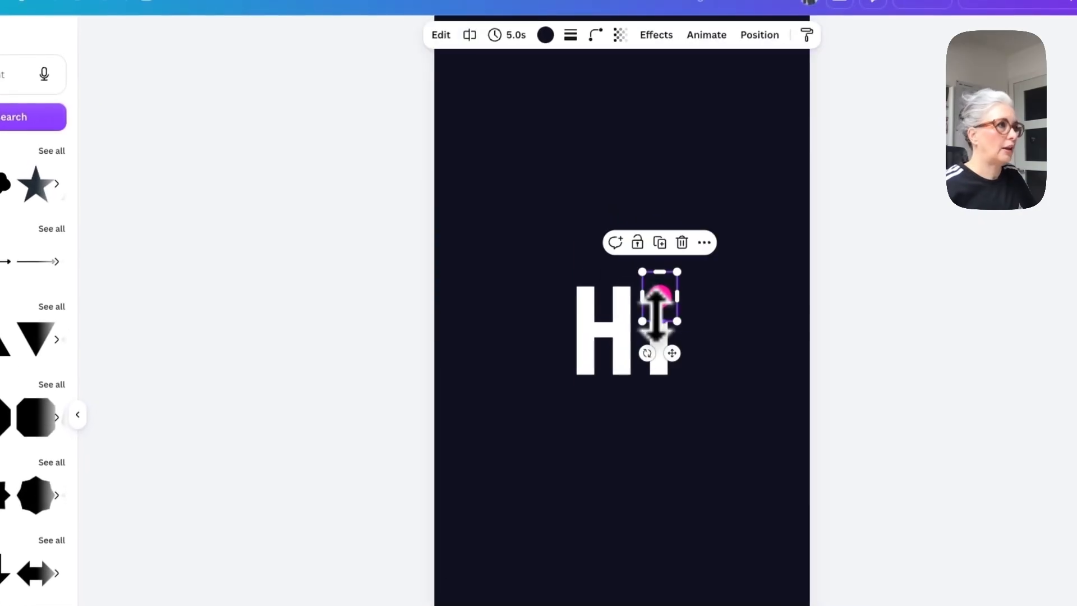
left_click(595, 359, "shift")
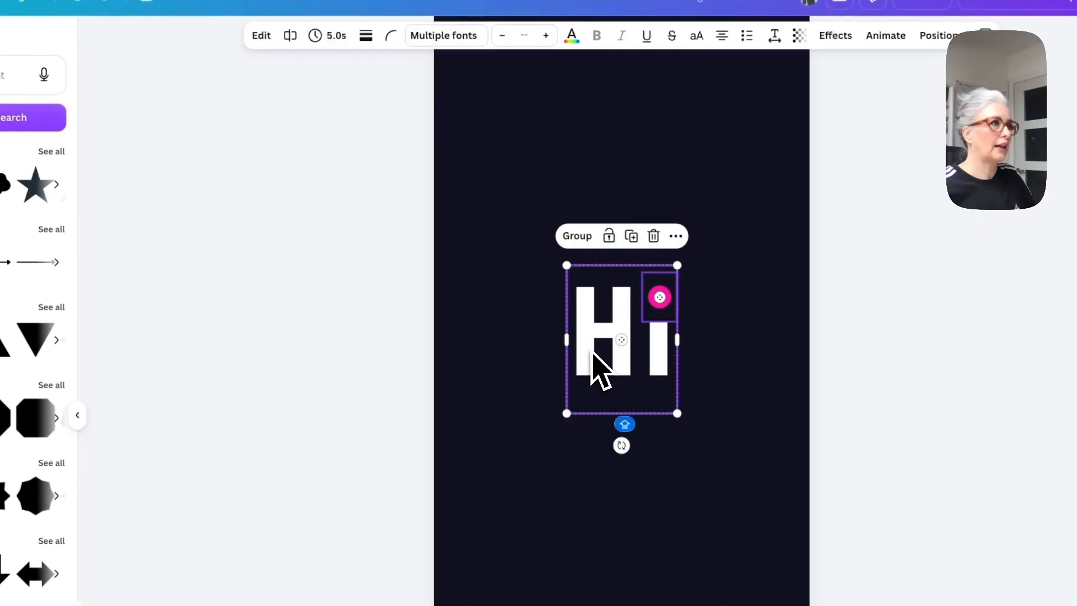
left_click(573, 238)
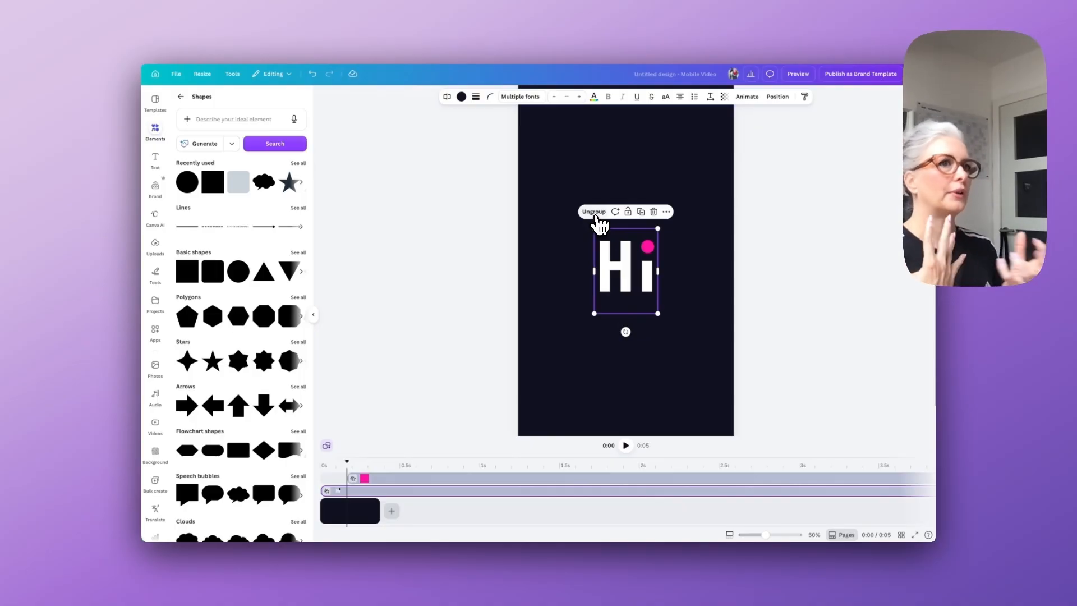
Extend the page to 1.5 seconds and fit the pink circle's clip to span the page from its start.
left_click_drag(377, 511, 556, 510)
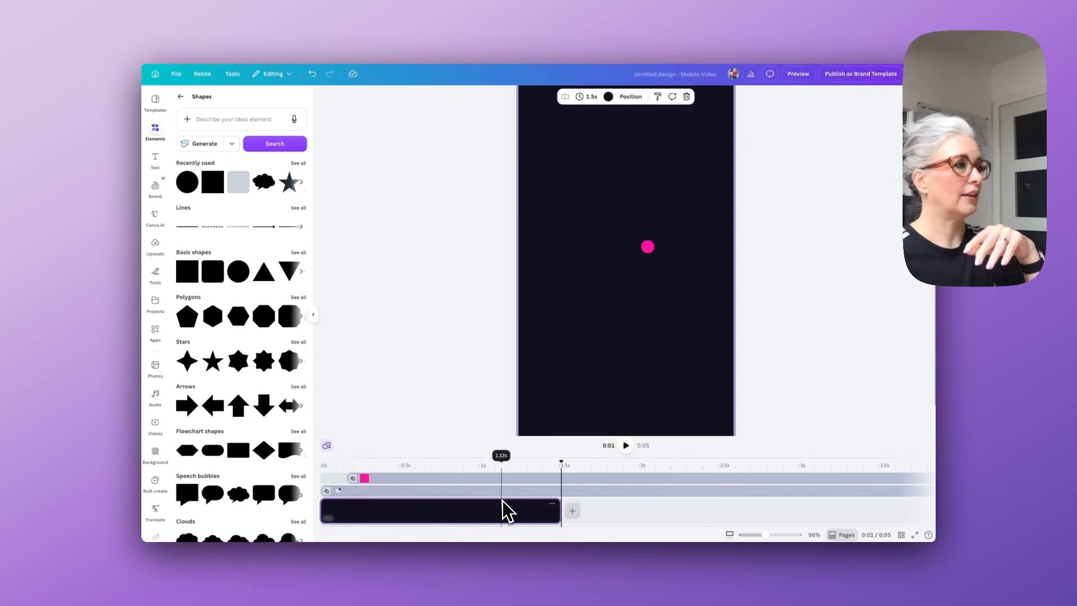
left_click_drag(412, 485, 366, 489)
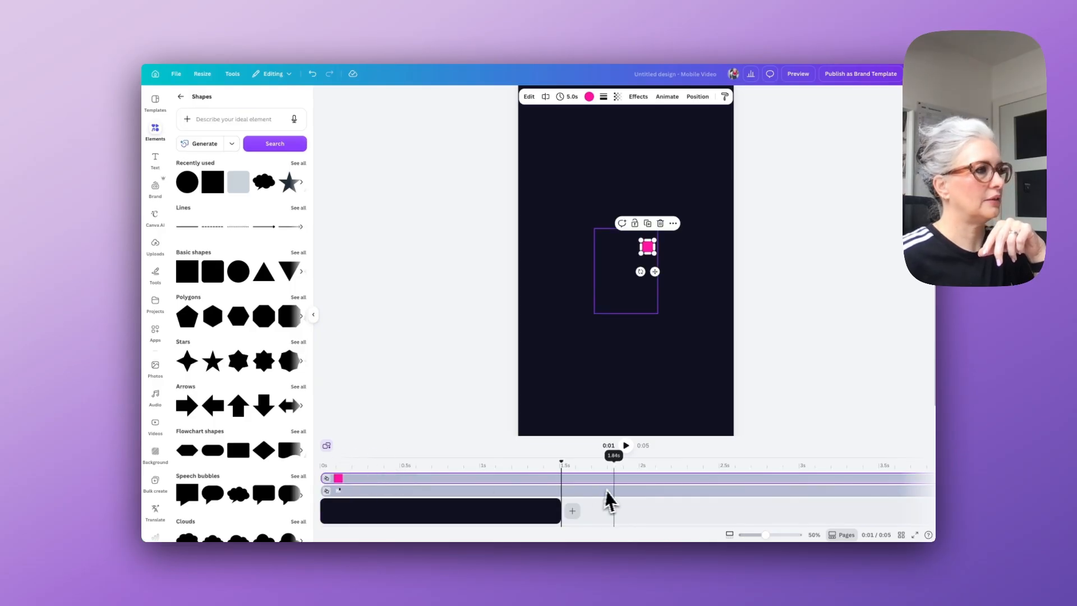
scroll(610, 501, "right", 5)
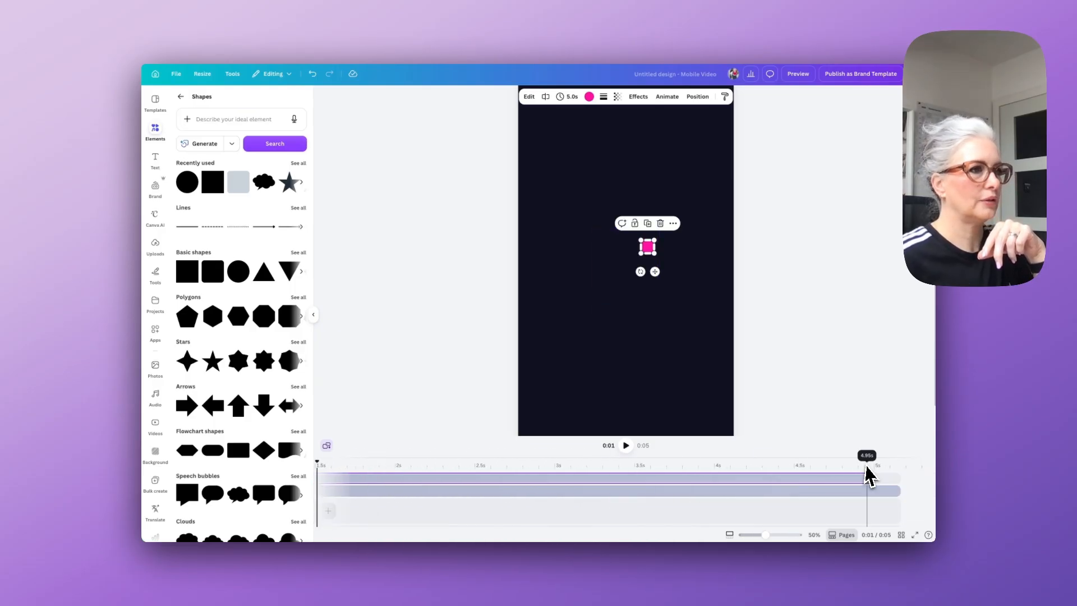
left_click_drag(868, 476, 423, 478)
Trim the grouped text's timeline clip so it ends with the page at 1.5 seconds.
left_click(458, 491)
scroll(541, 491, "right", 2)
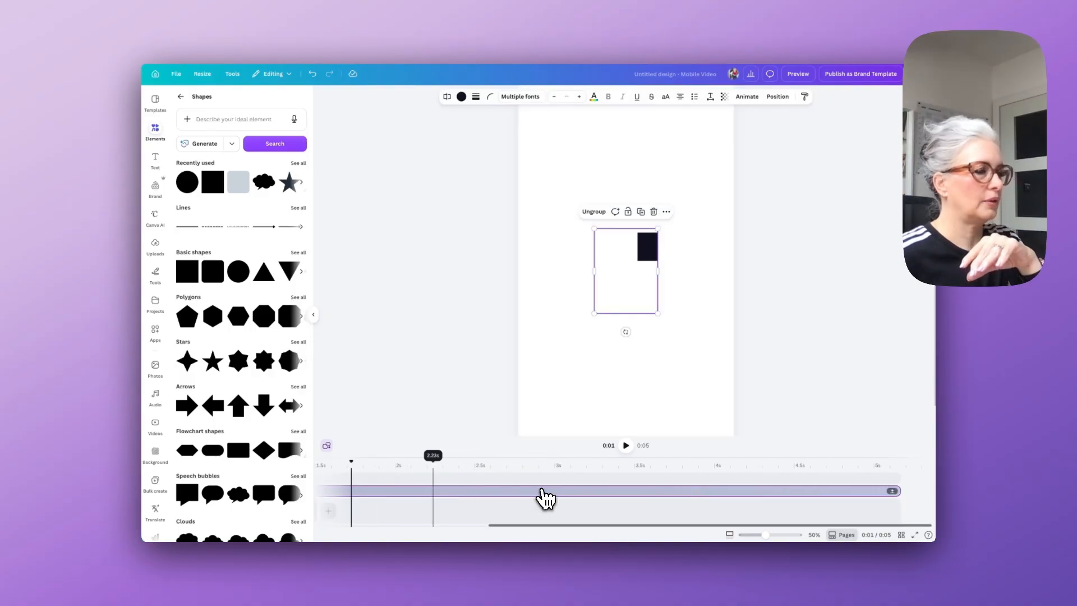
left_click_drag(897, 493, 441, 491)
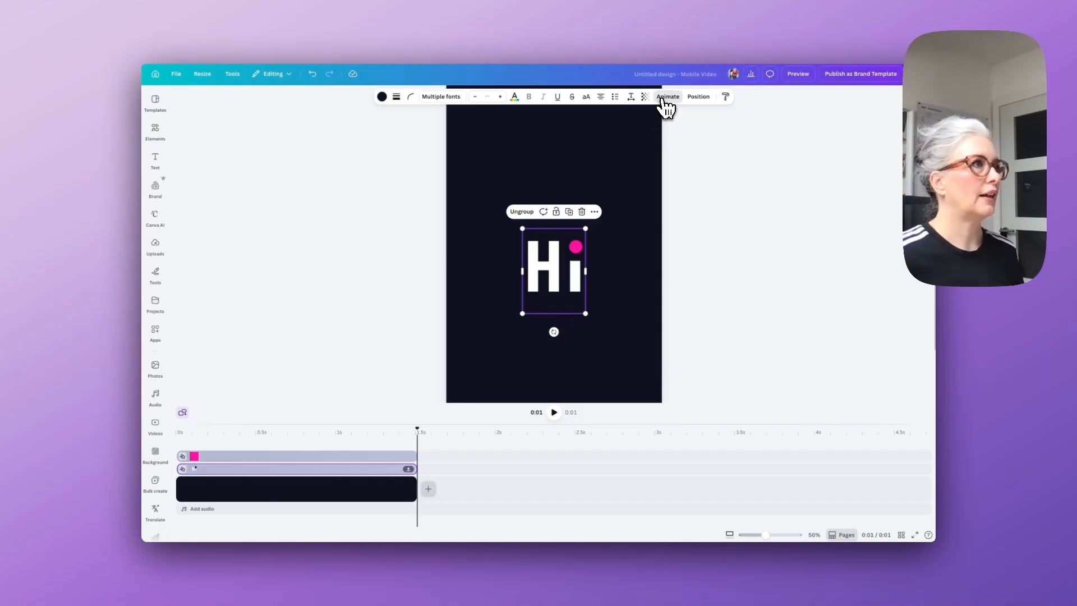
Apply the Fade animation to the grouped "Hi" text.
left_click(667, 97)
scroll(239, 241, "down", 1)
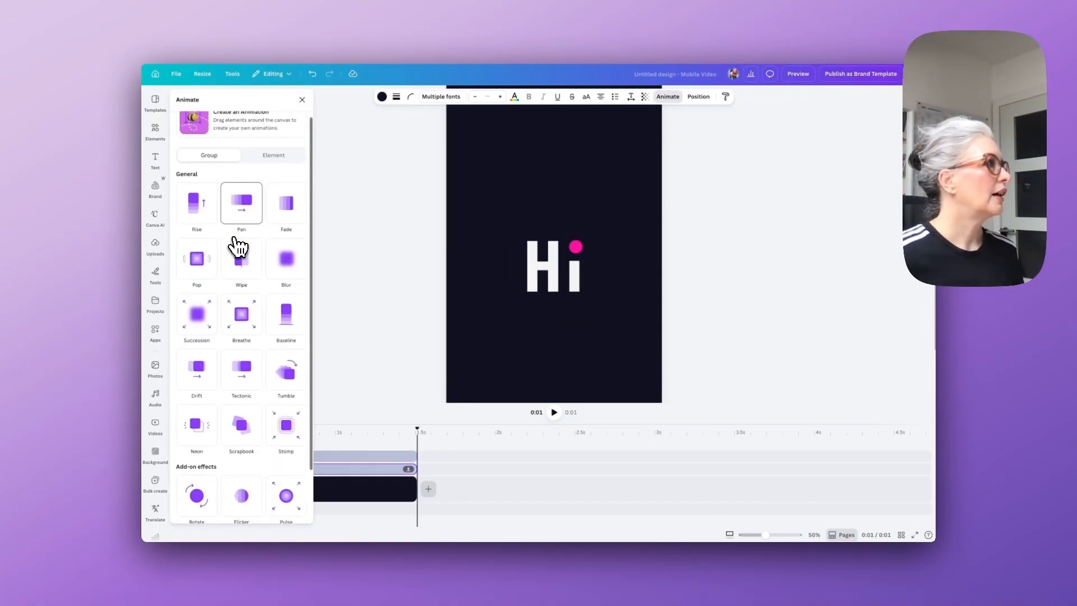
left_click(286, 206)
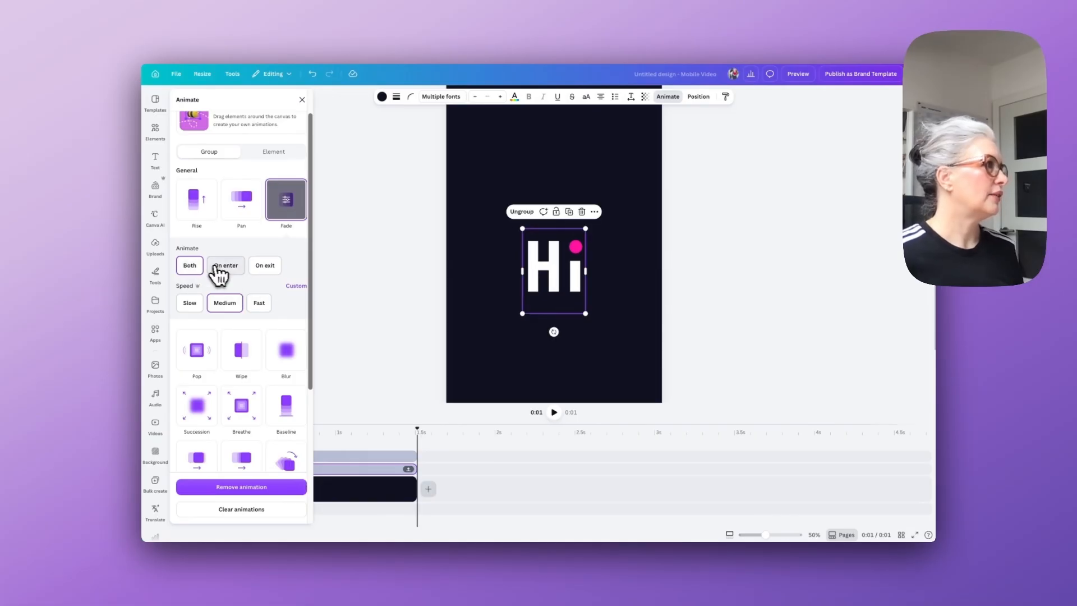
Trim the start of the pink circle's clip so the dot enters after the text and lasts 1.2 seconds.
left_click_drag(419, 433, 201, 433)
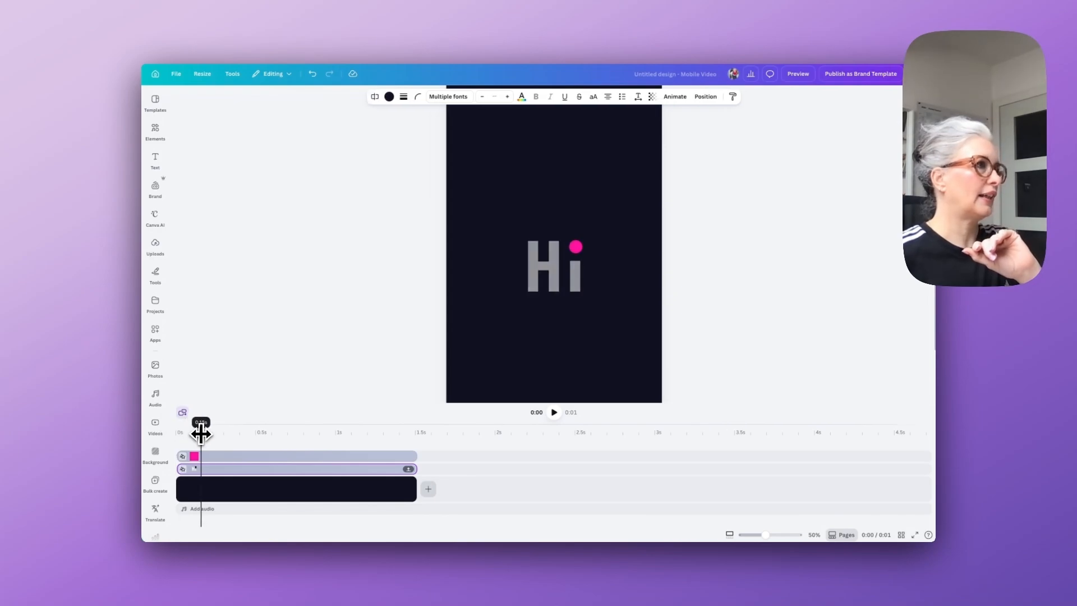
left_click(576, 247)
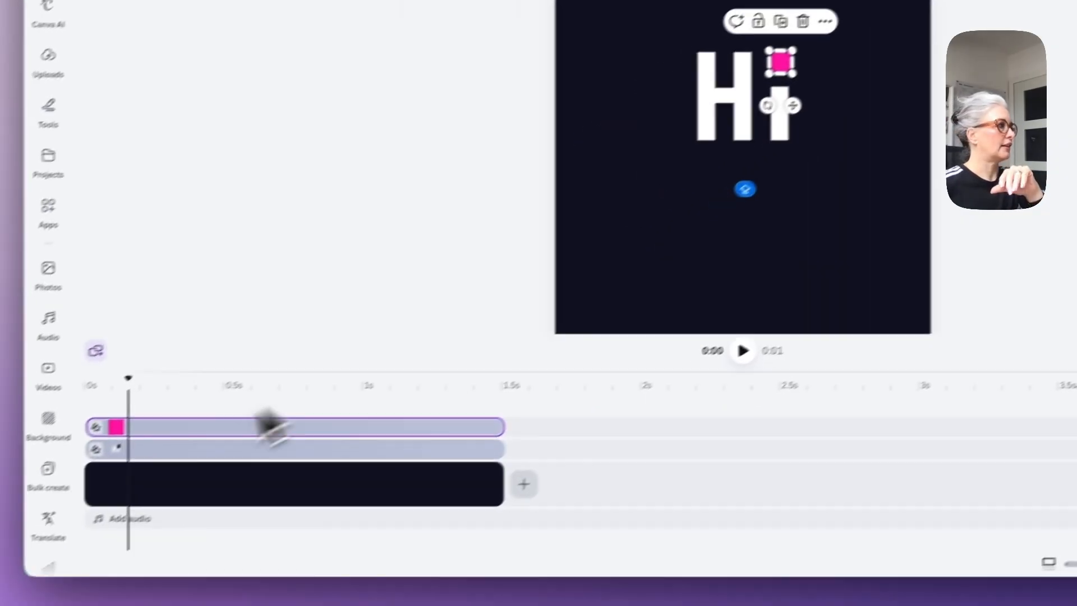
left_click_drag(128, 420, 204, 419)
left_click_drag(168, 371, 204, 379)
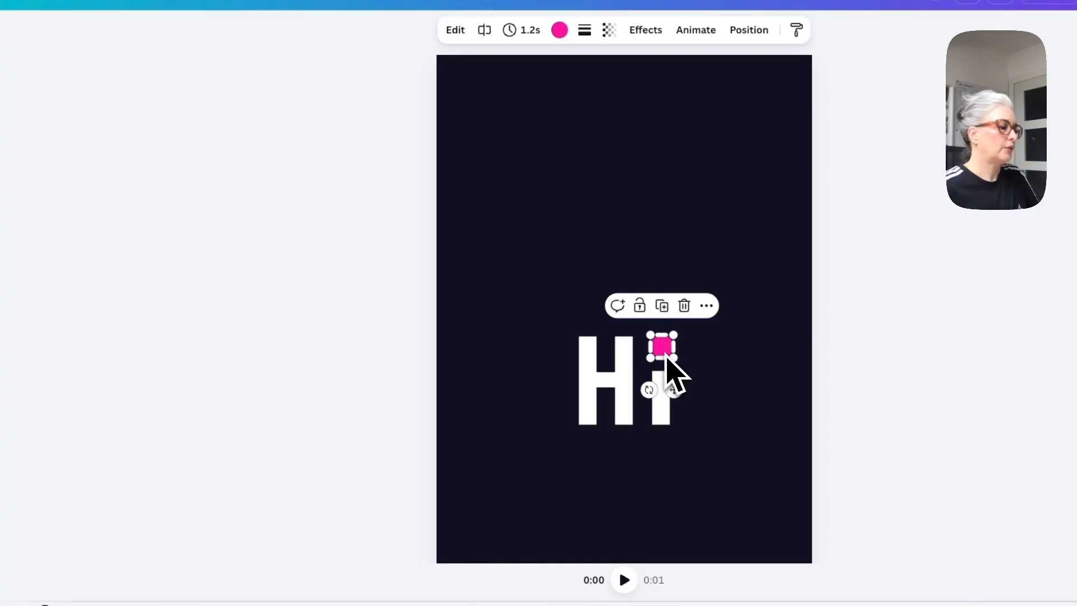
Move the pink circle straight up to the page's upper edge and create a custom animation path straight down to the i.
left_click_drag(667, 358, 660, 57)
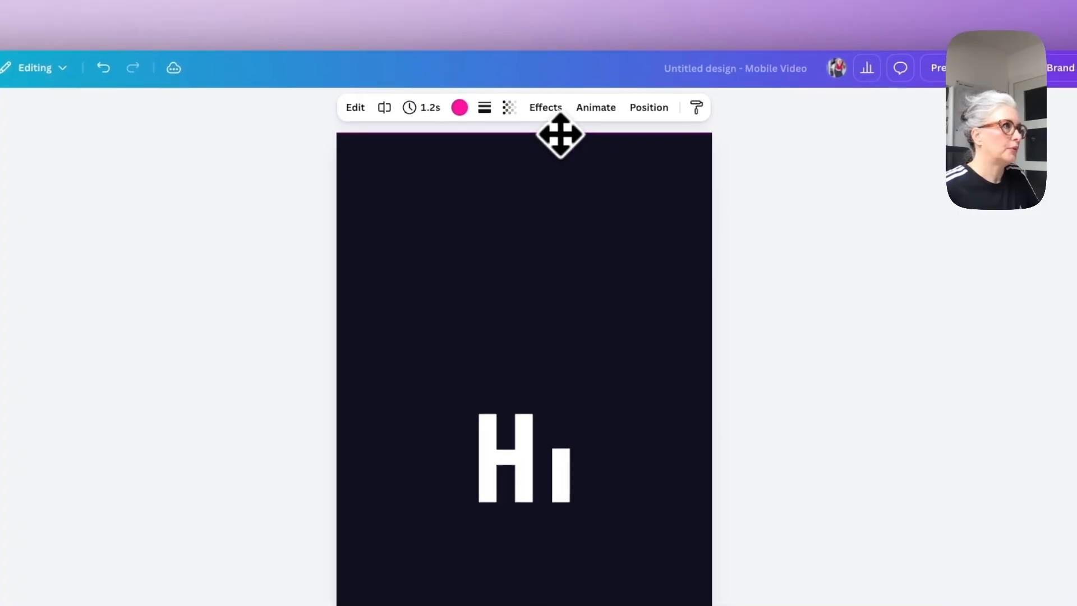
left_click_drag(560, 135, 555, 133)
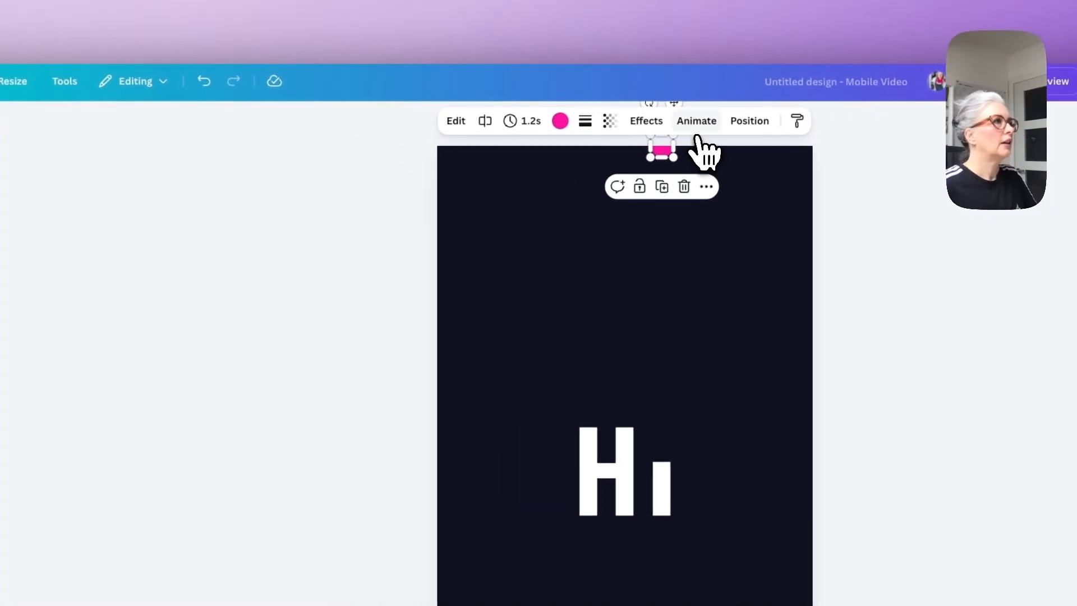
left_click(698, 130)
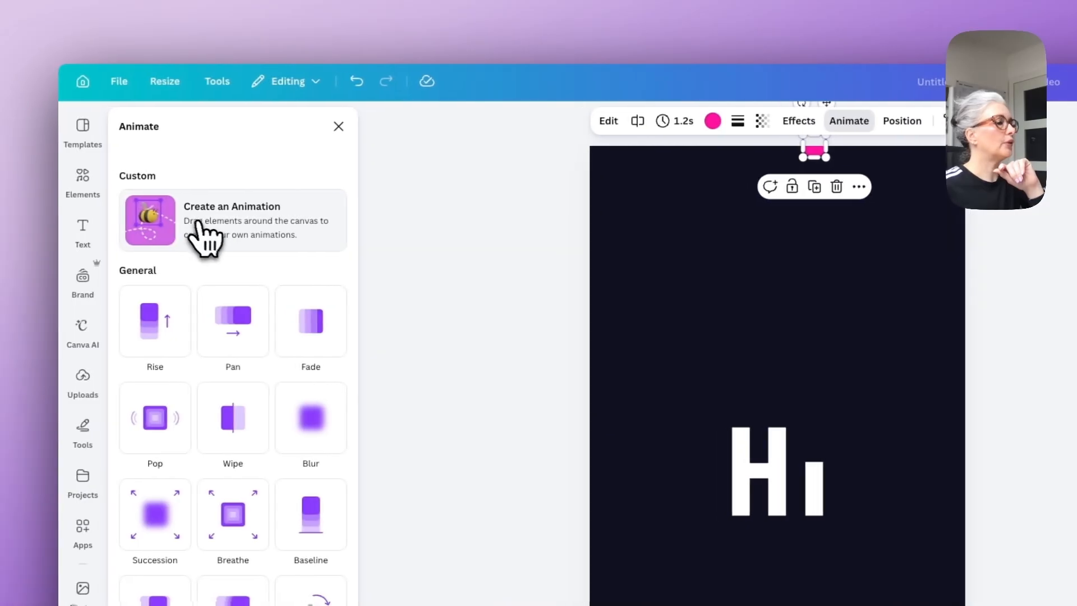
left_click(255, 213)
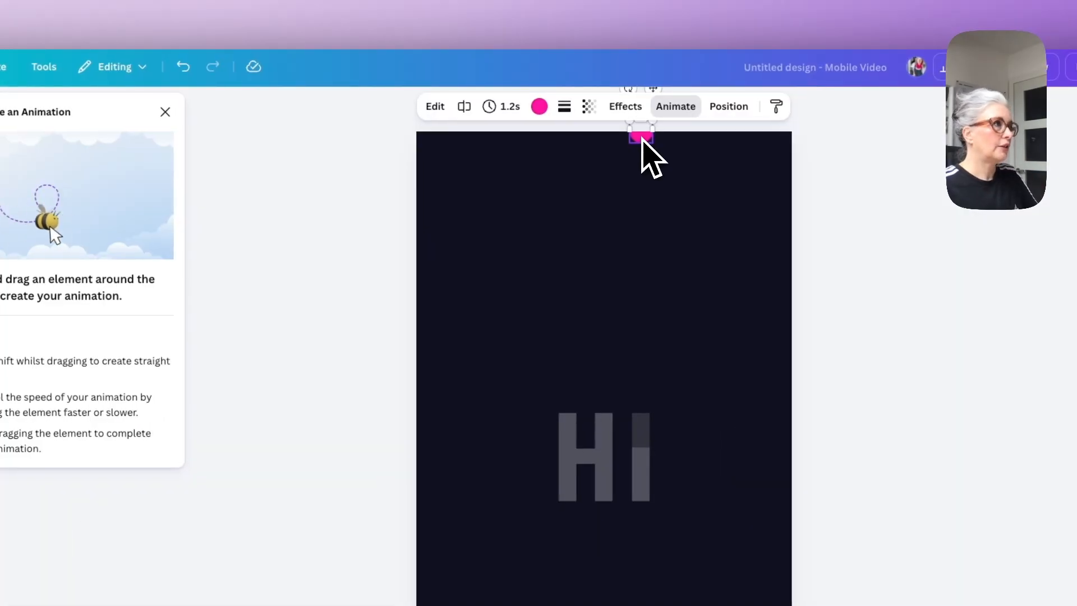
left_click_drag(643, 140, 646, 464)
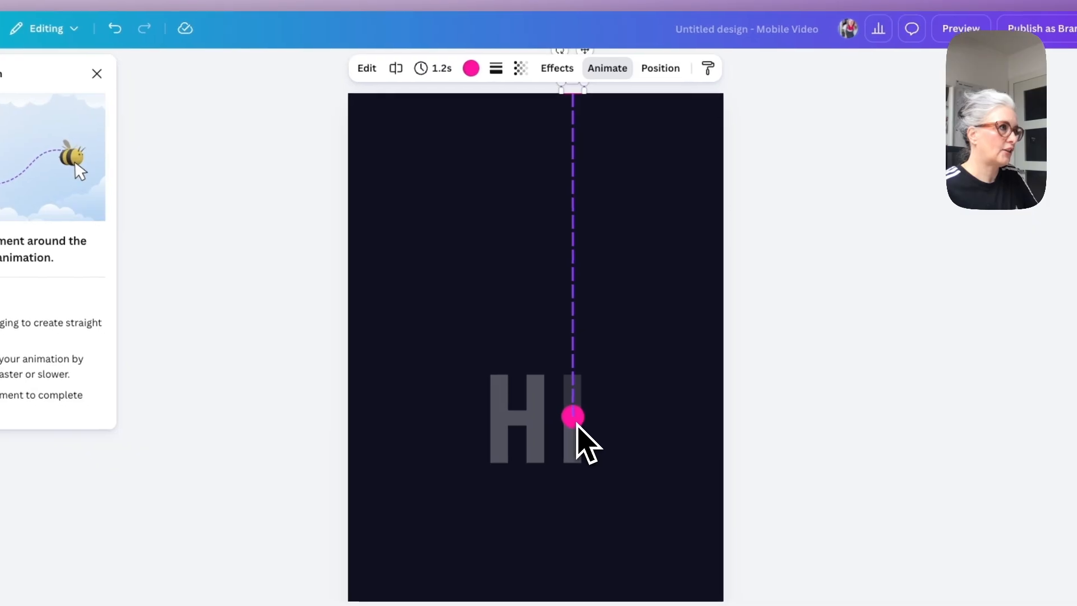
left_click_drag(578, 424, 583, 385)
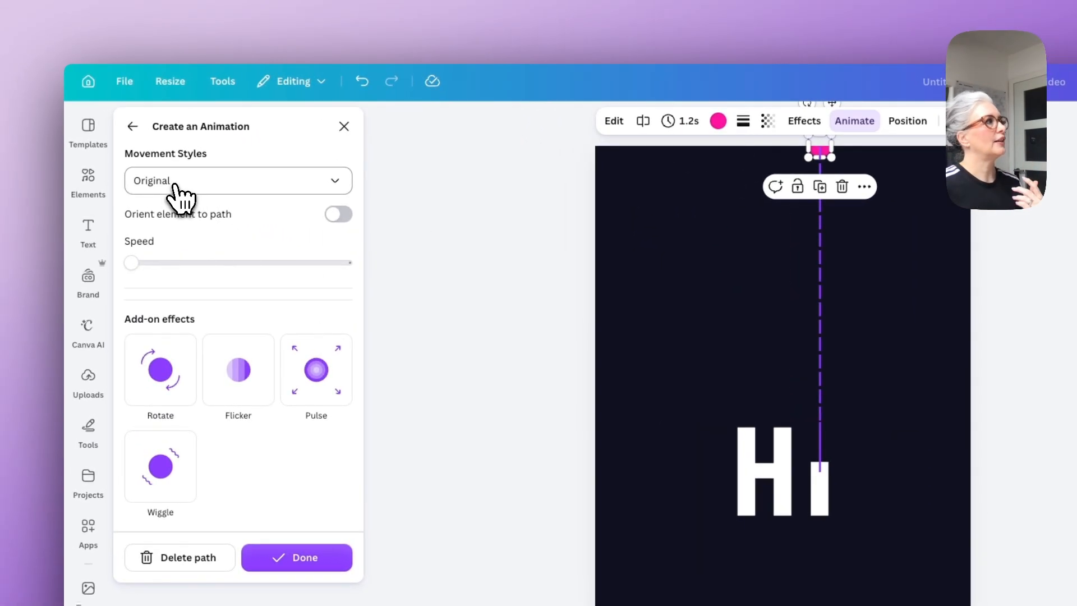
Set the pink dot's path movement style to Smooth, finish the animation, and play the video from the start.
left_click(175, 185)
left_click(190, 245)
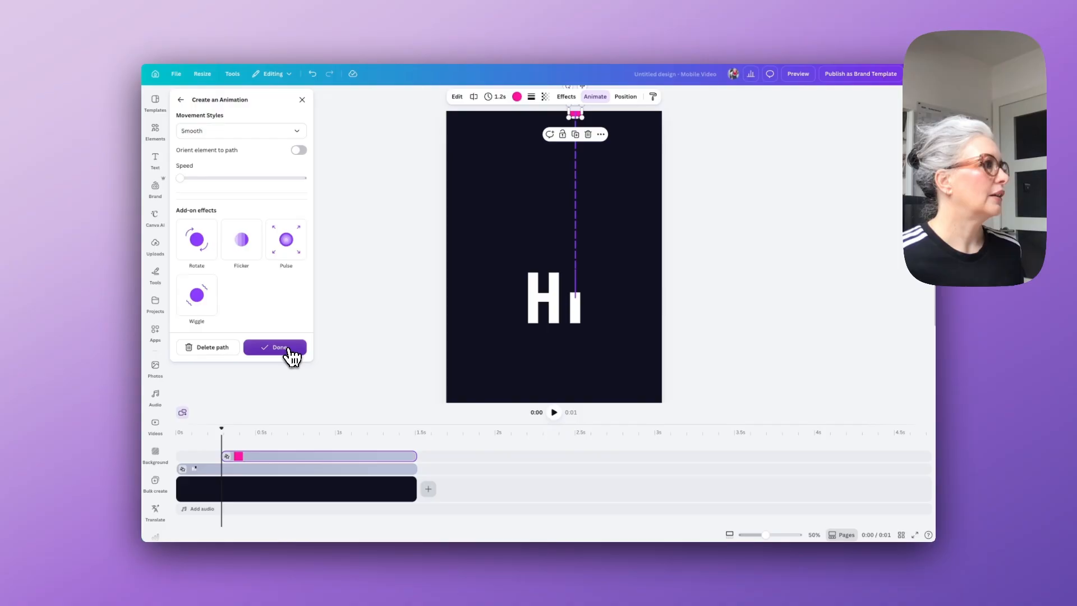
left_click(278, 347)
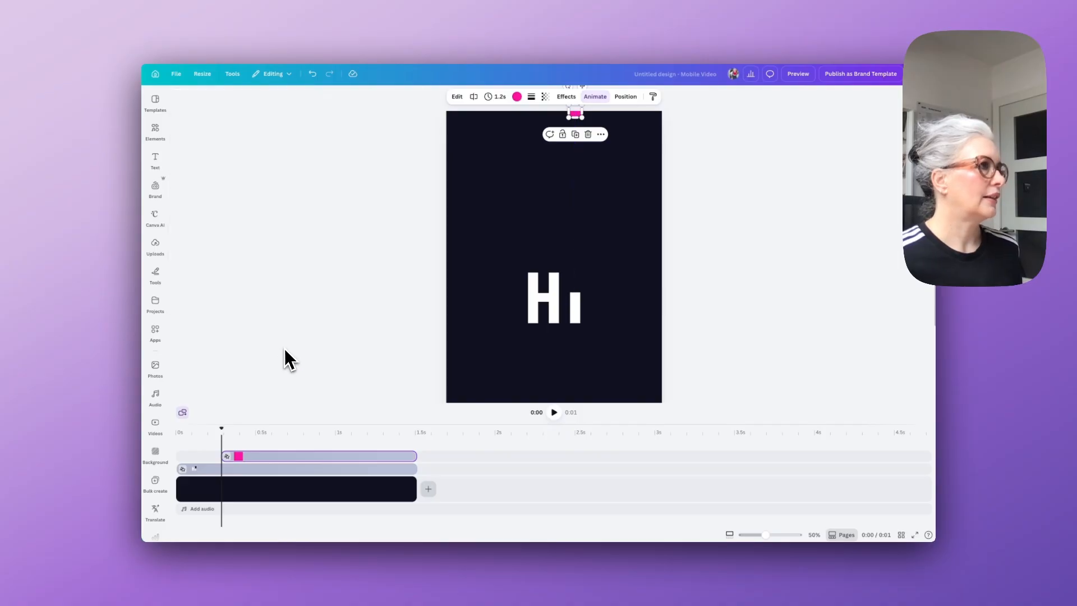
left_click_drag(222, 429, 175, 429)
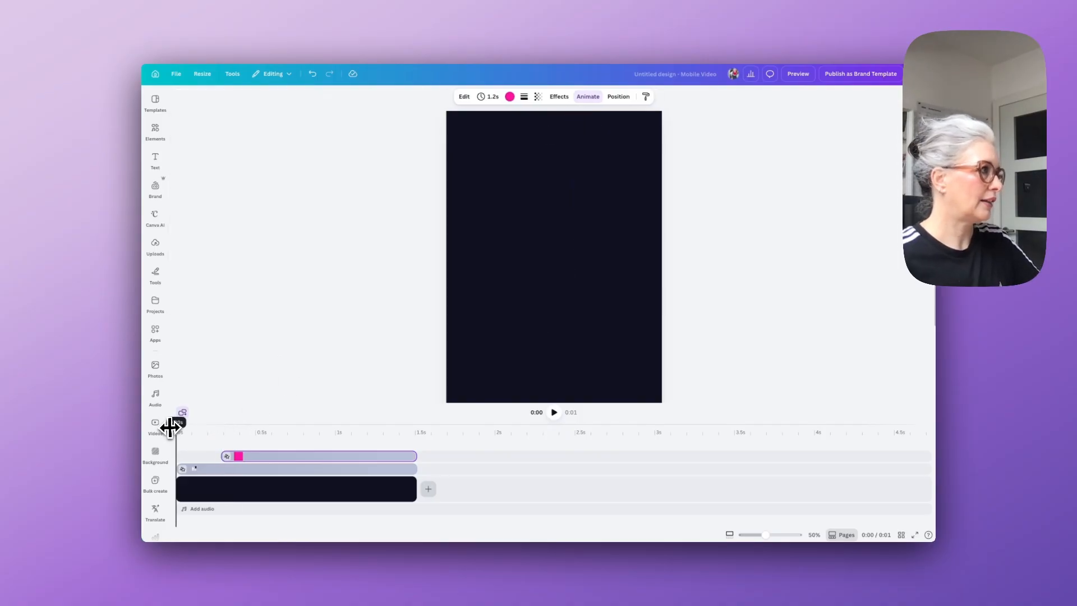
left_click(554, 413)
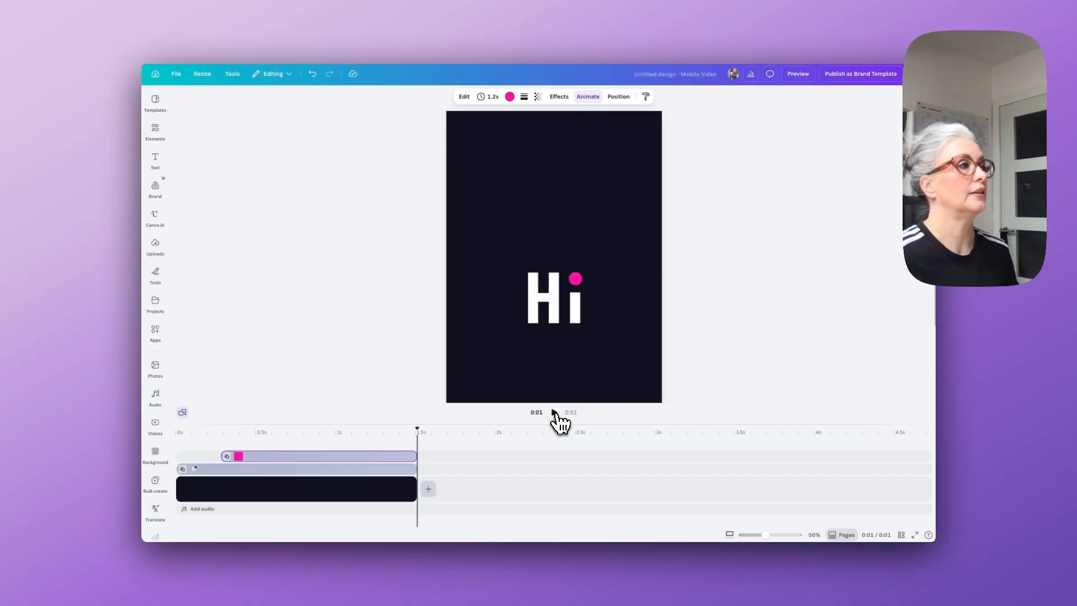
Duplicate the dark background page clip and shorten the copy to 0.5 seconds.
left_click(408, 484)
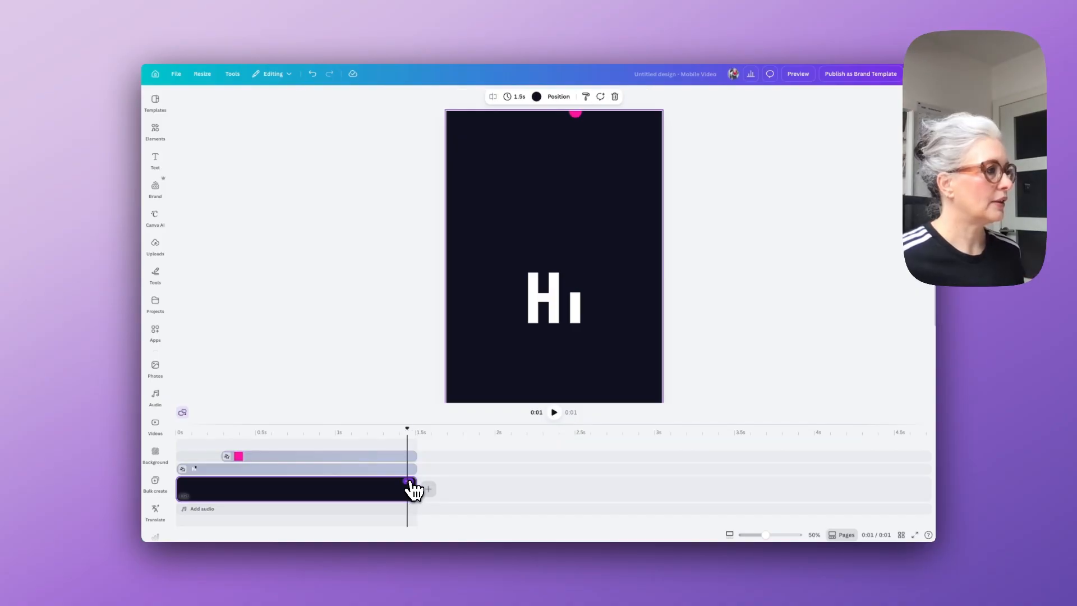
right_click(411, 490)
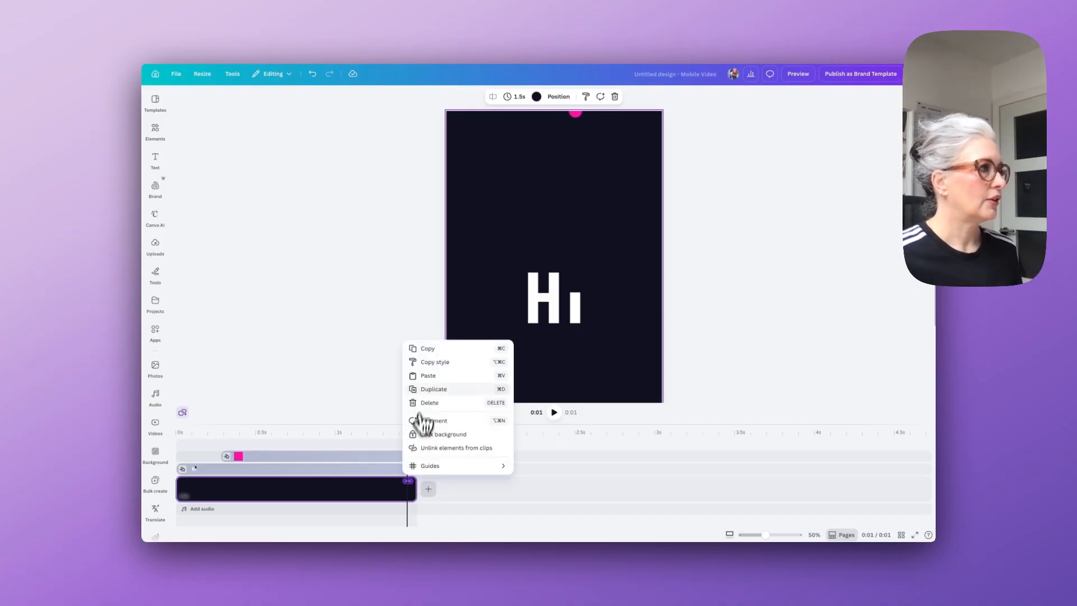
left_click(431, 391)
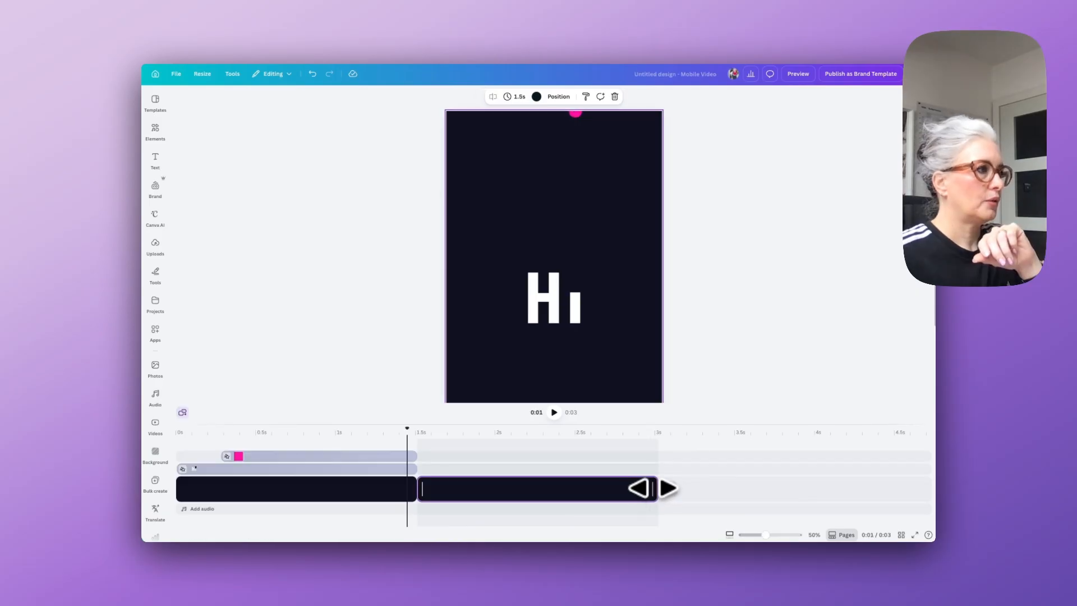
left_click_drag(650, 489, 529, 490)
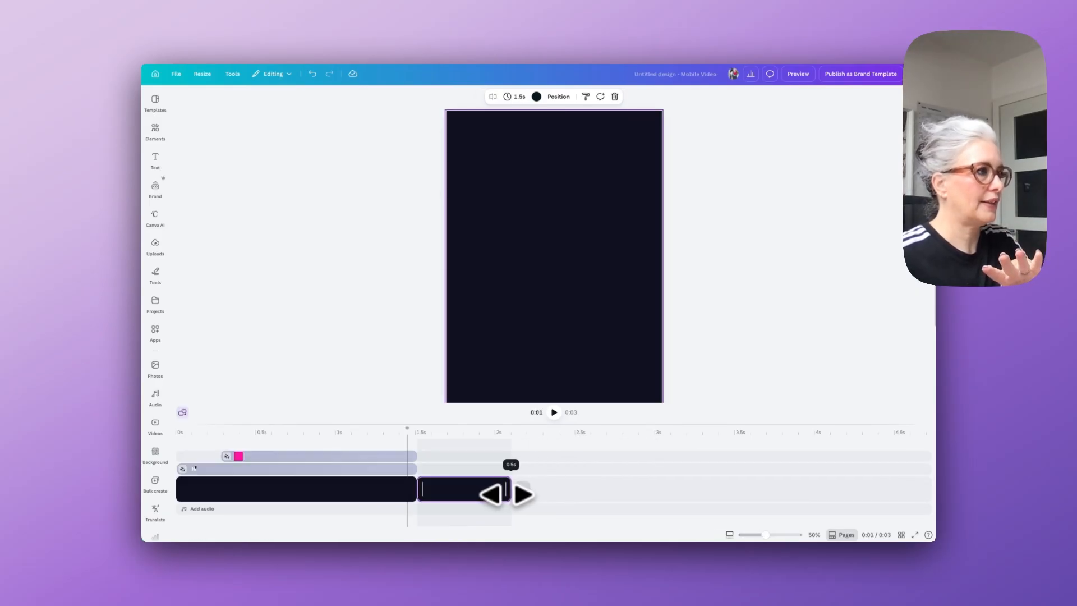
left_click(579, 290)
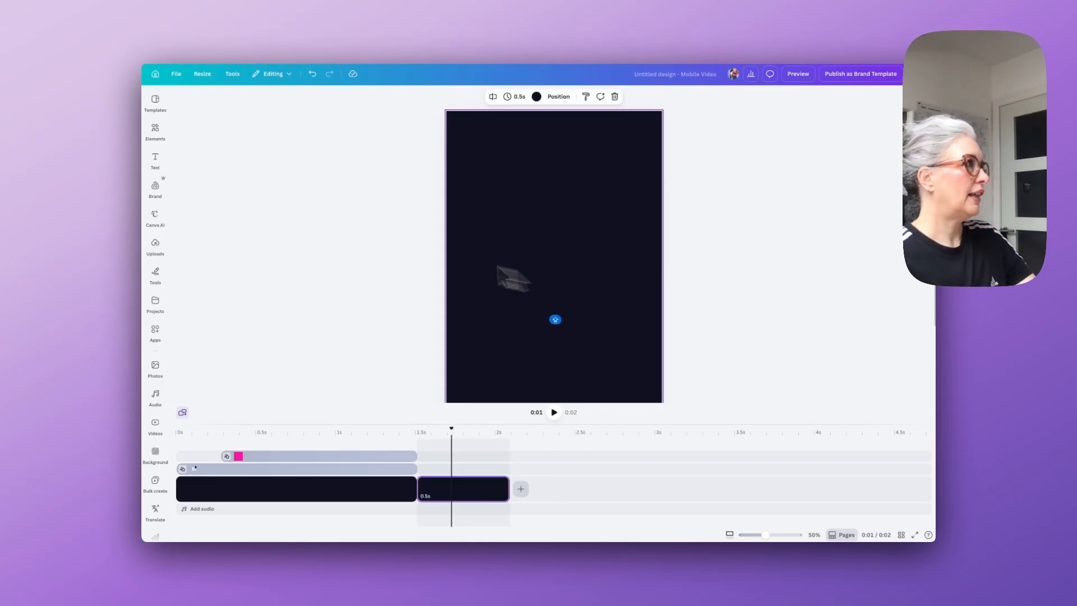
Add a centred text "want" to the second page in TheCalifornia Serif Regular at size 131.
left_click(156, 161)
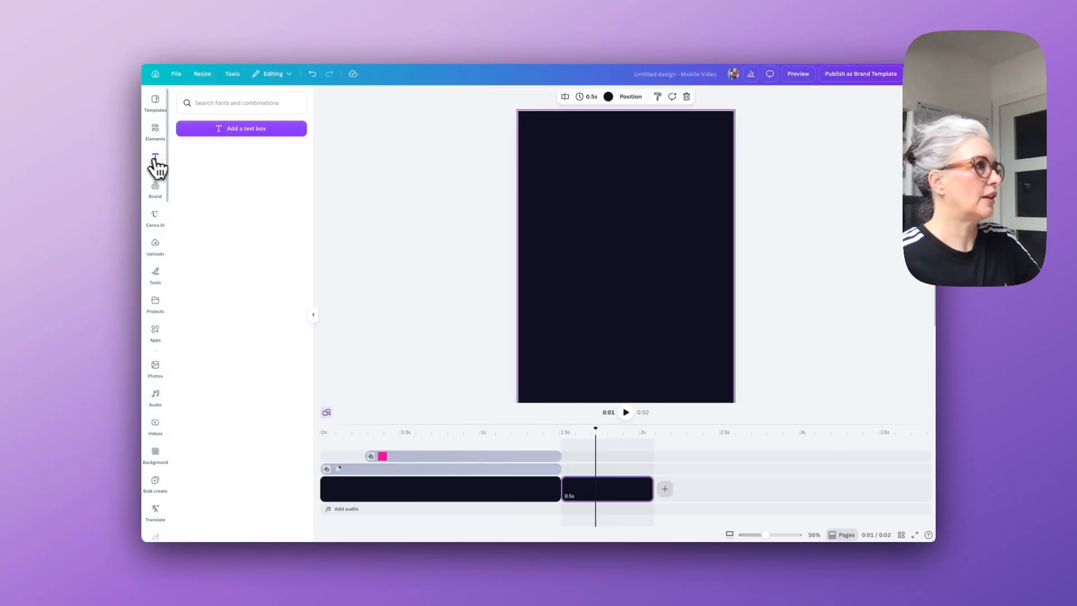
left_click(230, 128)
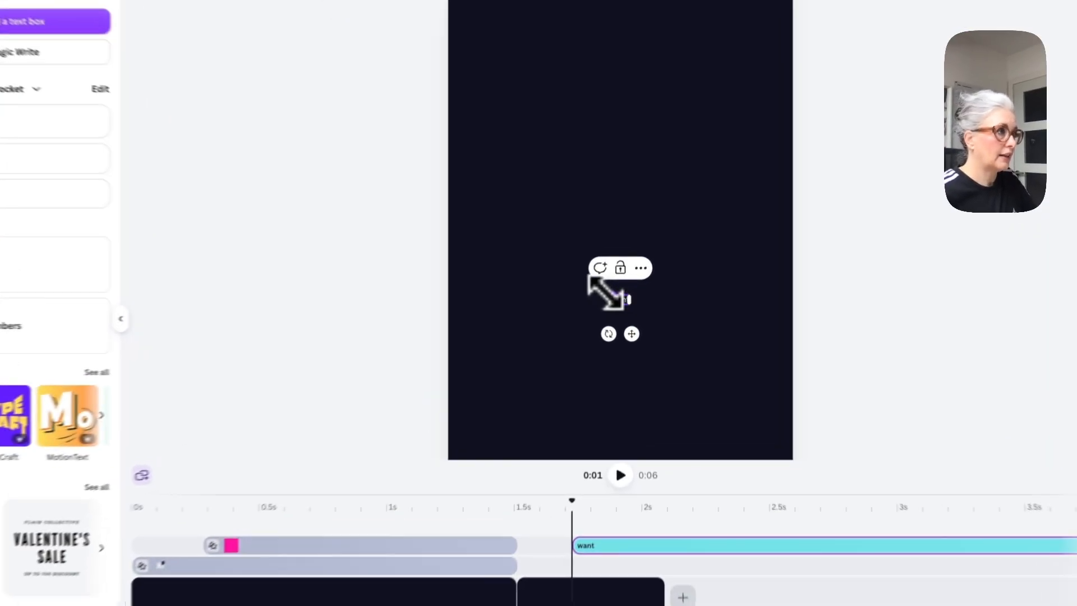
mouse_move(617, 295)
left_mouse_down()
mouse_move(633, 291)
mouse_move(636, 303)
left_mouse_up()
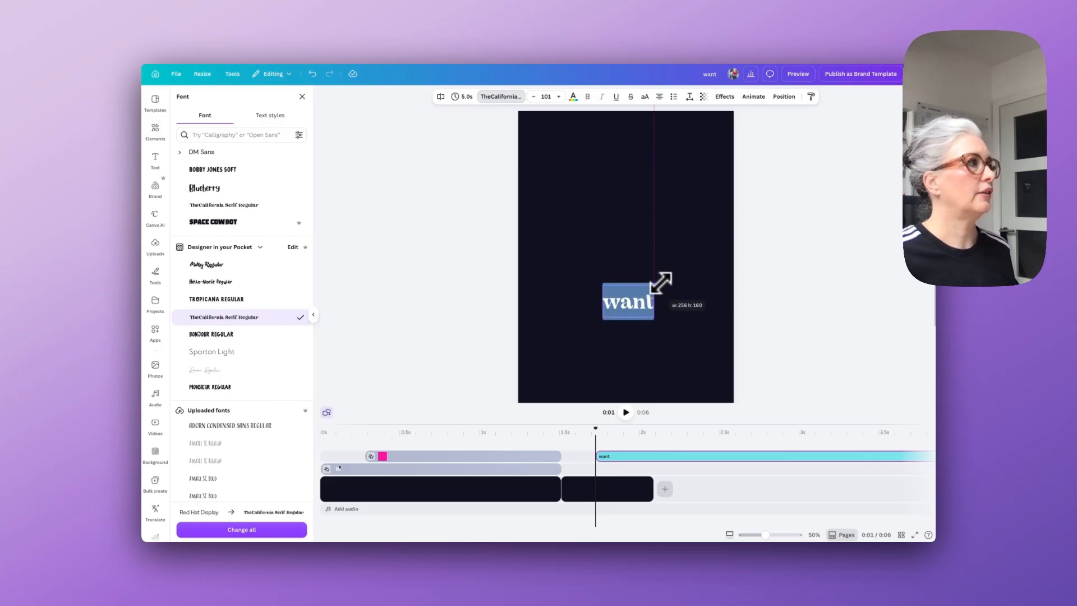
key("Escape")
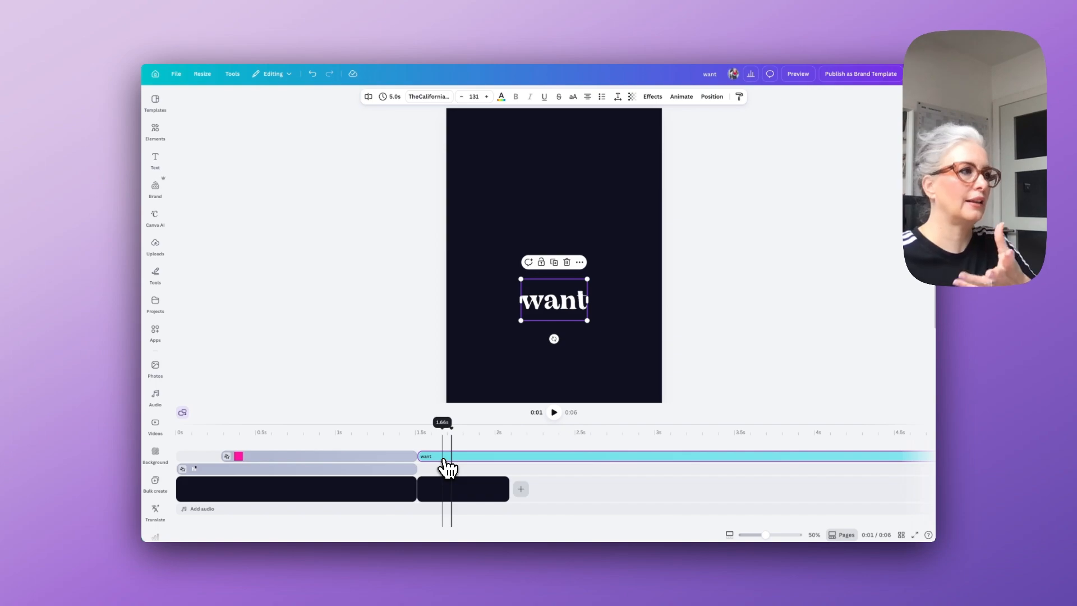
Trim the "want" text's clip to 0.5 seconds to fit the second page and apply the Wipe animation.
scroll(760, 460, "right", 5)
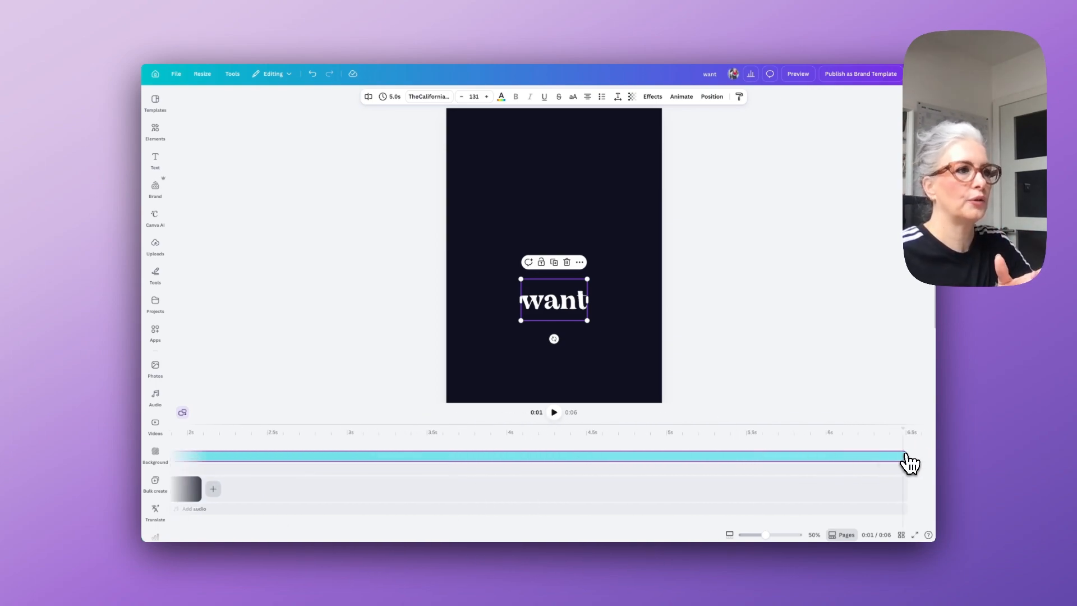
left_click_drag(909, 463, 259, 462)
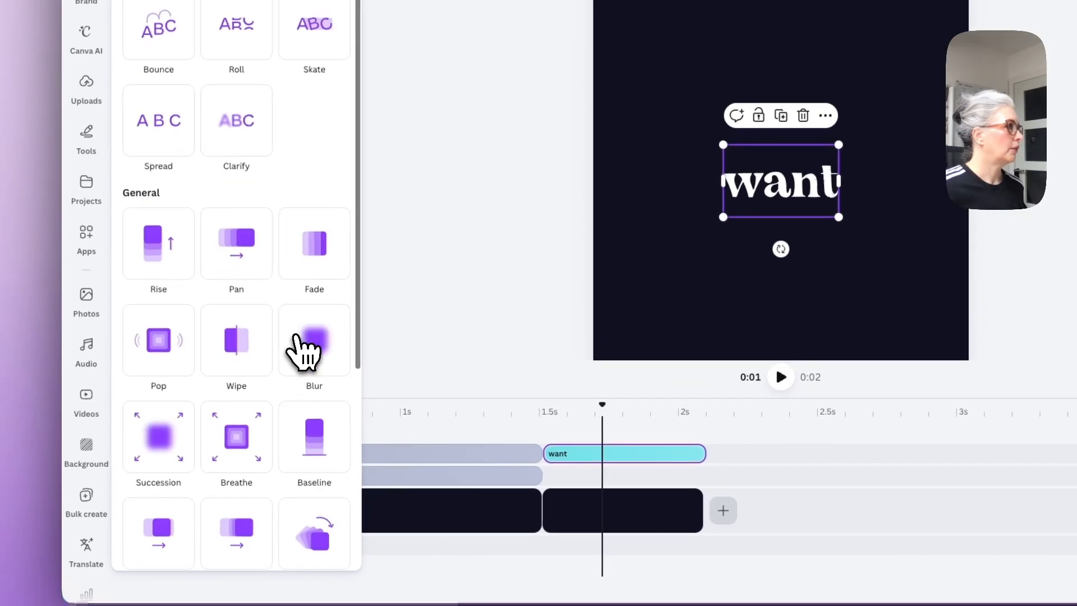
scroll(278, 399, "down", 3)
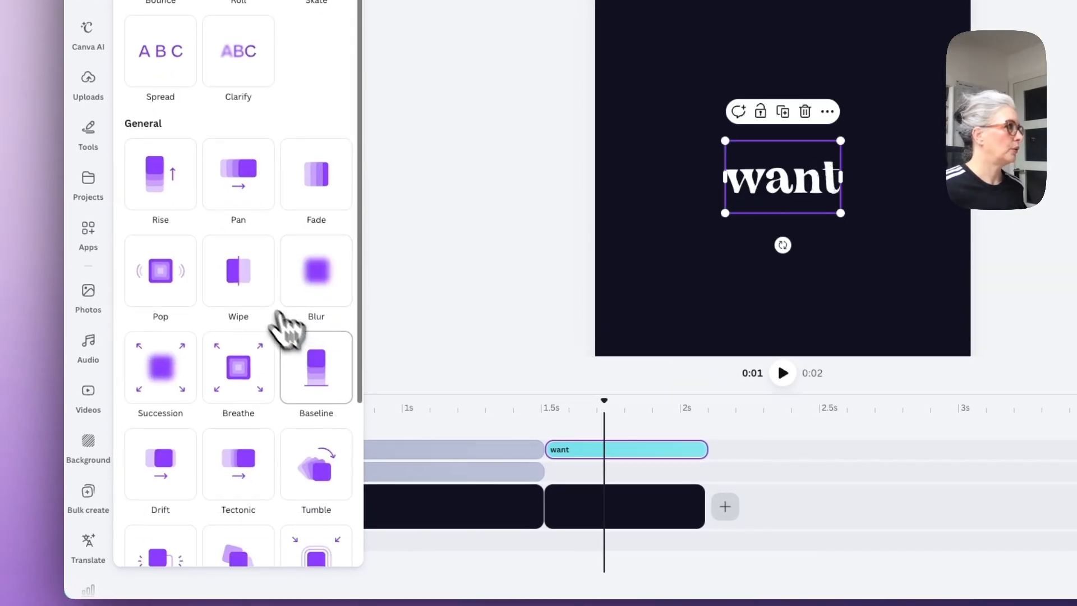
left_click(247, 280)
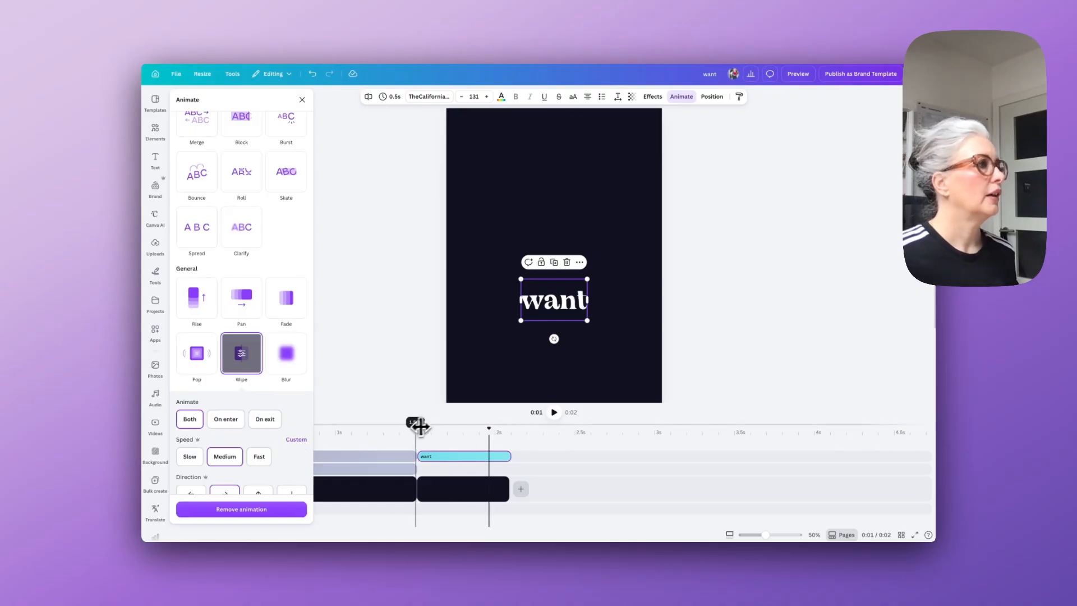
mouse_move(420, 427)
left_mouse_down()
mouse_move(373, 426)
mouse_move(447, 434)
mouse_move(400, 443)
mouse_move(437, 436)
left_mouse_up()
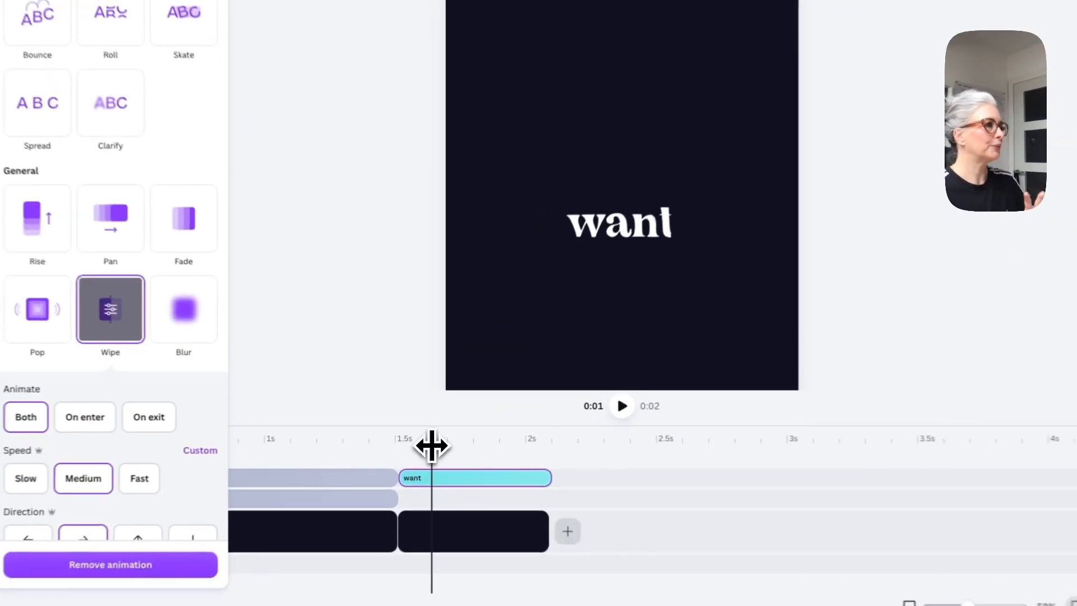
Duplicate the 0.5-second second page clip to create a third page.
left_click(499, 489)
left_click(502, 482)
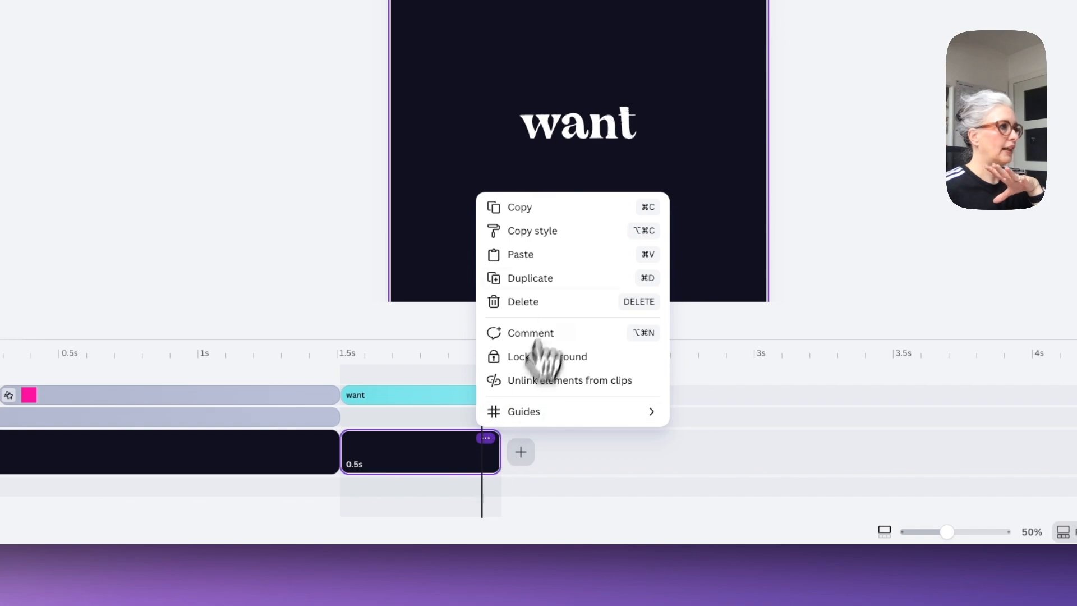
left_click(556, 279)
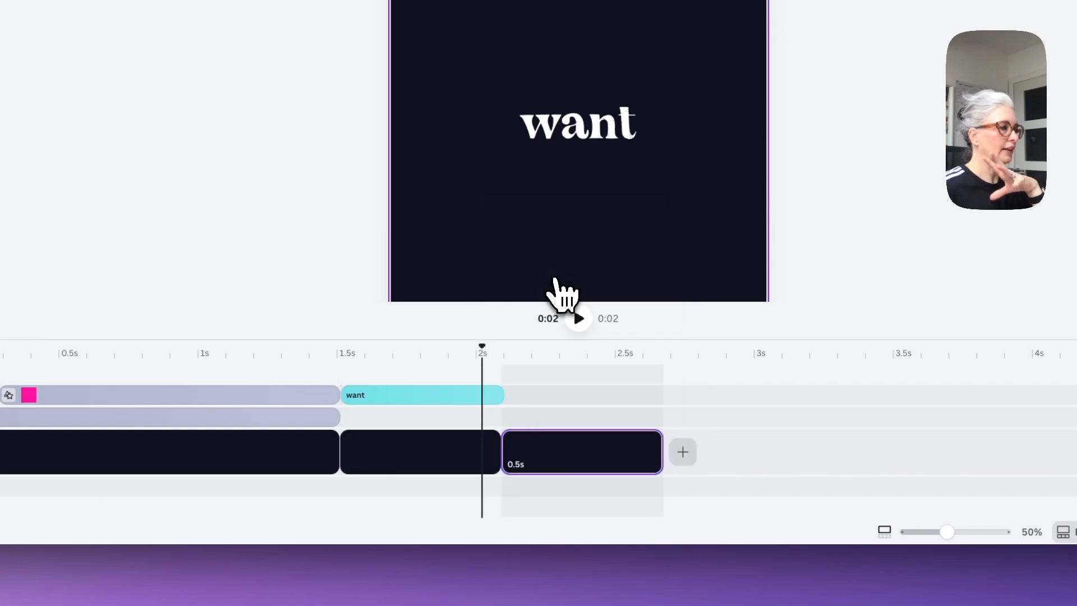
Copy the "want" text onto the third page and align its clip with that page's start.
left_click(400, 397)
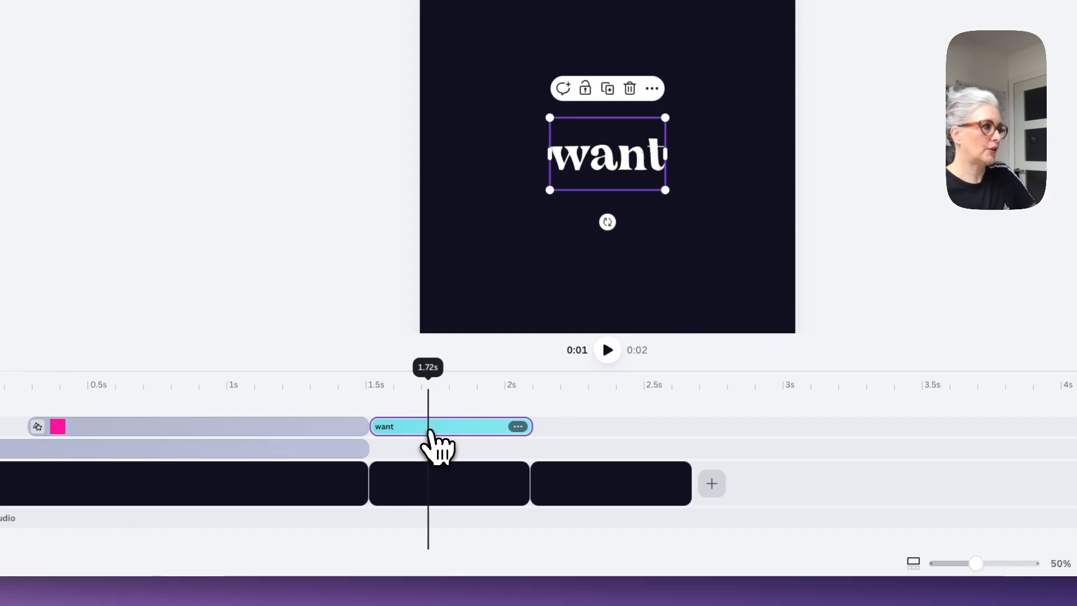
left_click(571, 443)
key("super+v")
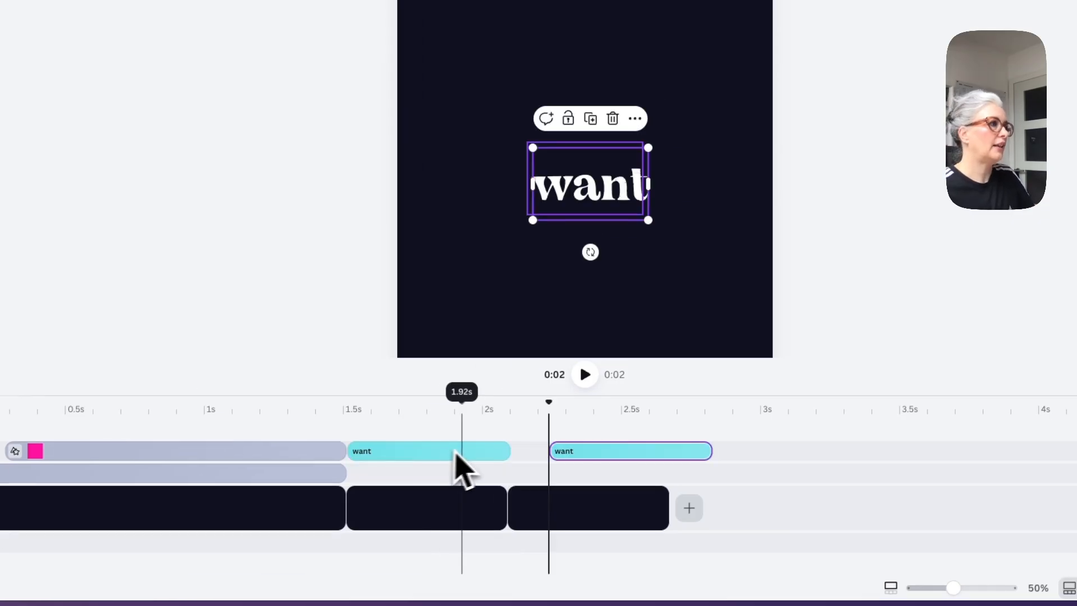
right_click(583, 453)
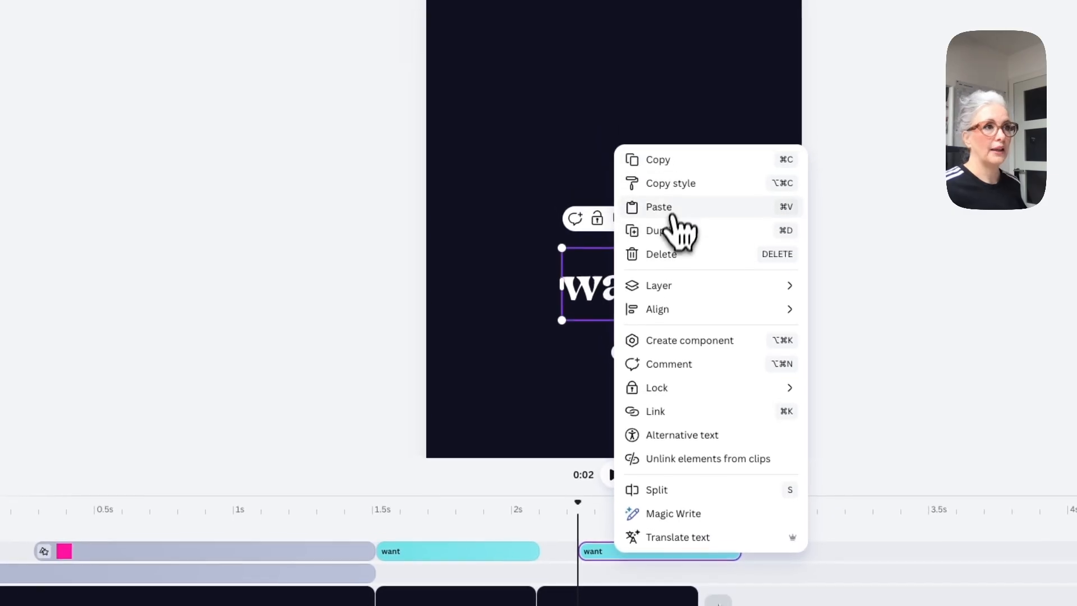
key("Escape")
left_click_drag(617, 552, 588, 545)
left_click_drag(587, 423, 620, 454)
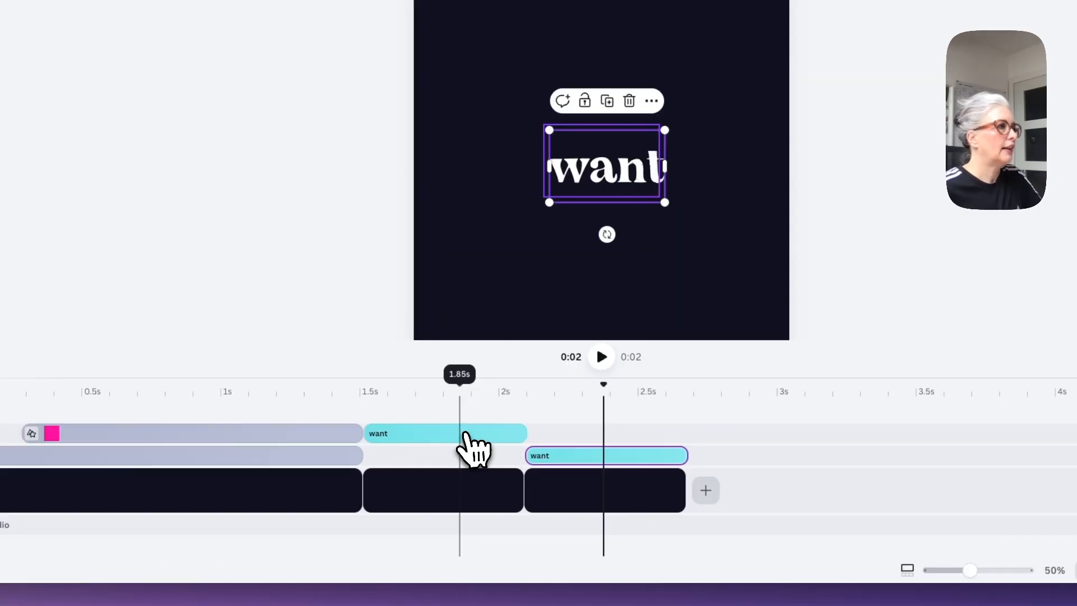
Align the first "want" text exactly over its copy by temporarily overlapping the clips, and trim its clip back to the second page's end.
left_click(370, 531)
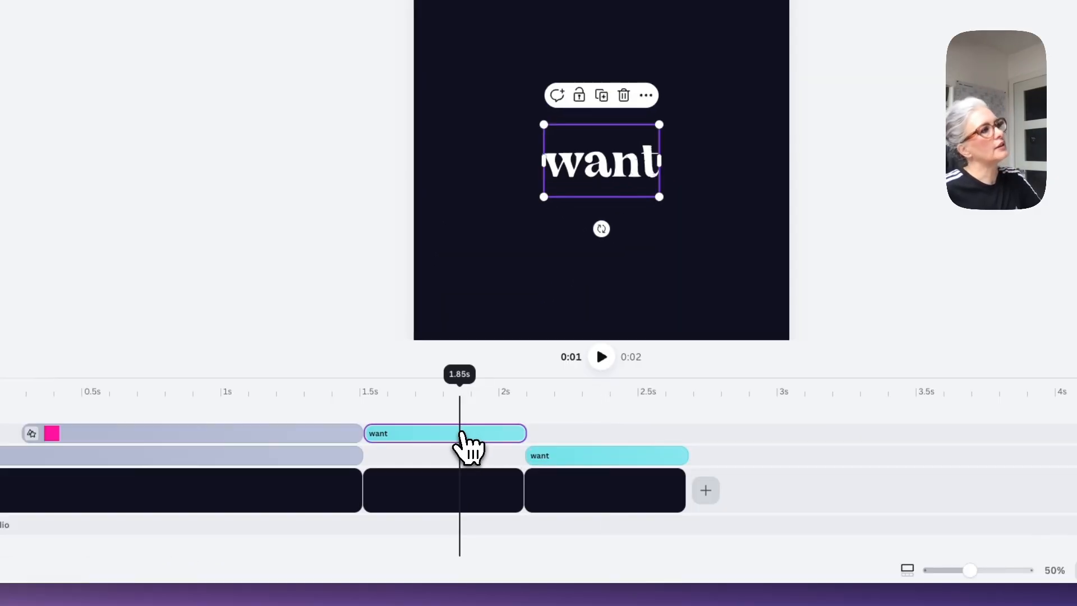
left_click(561, 458)
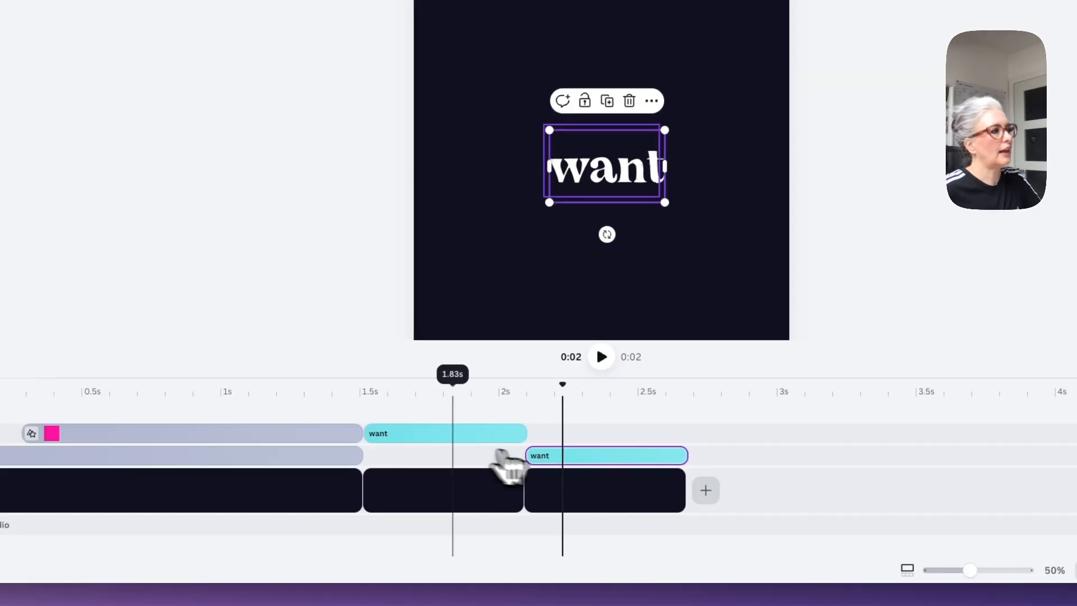
left_click(431, 435)
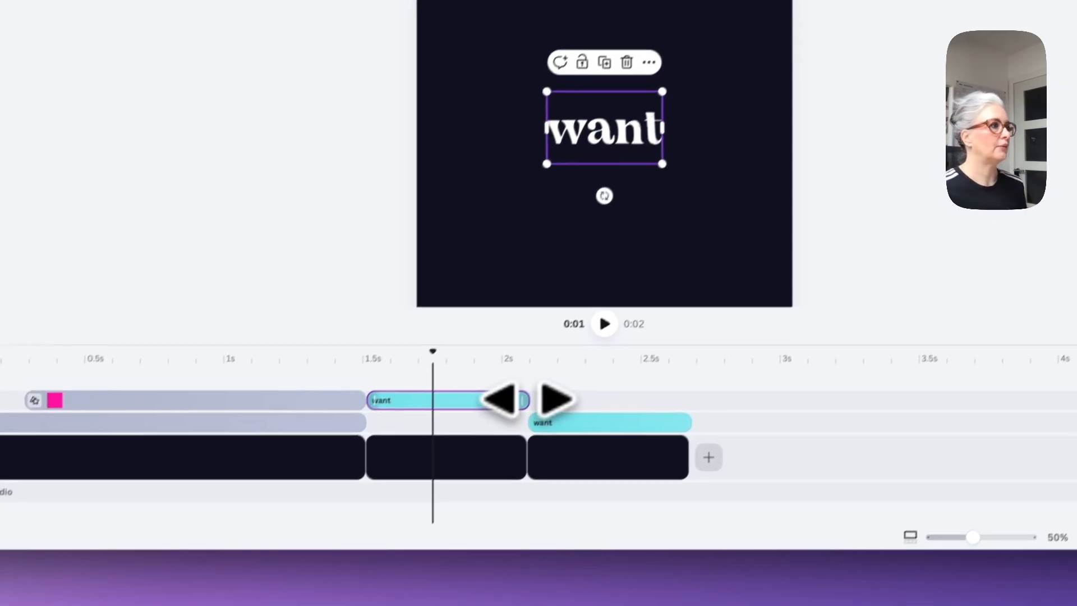
left_click_drag(529, 392, 545, 391)
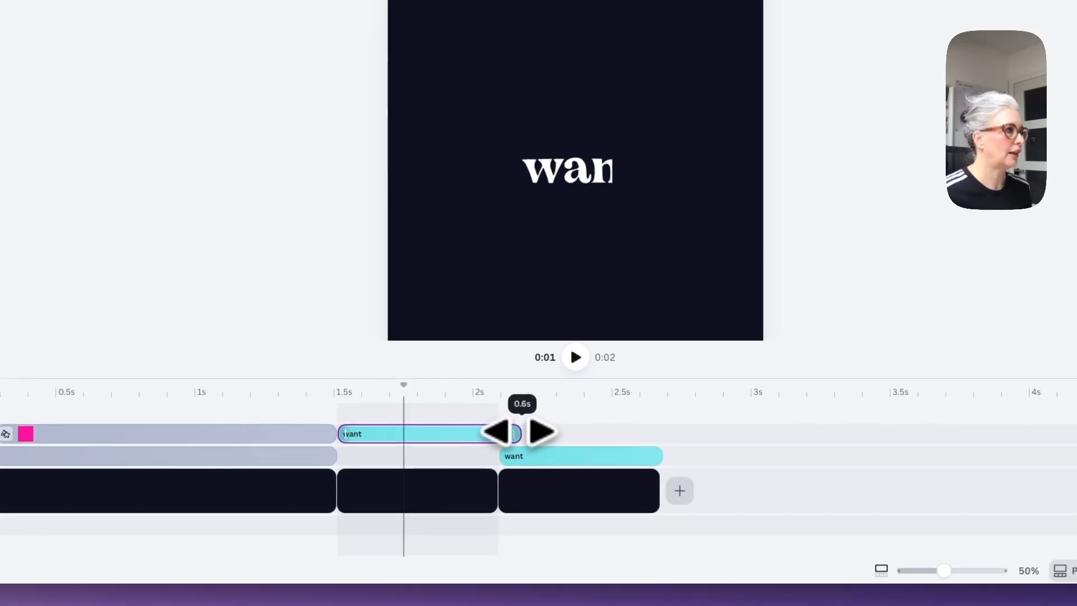
left_click_drag(522, 431, 550, 431)
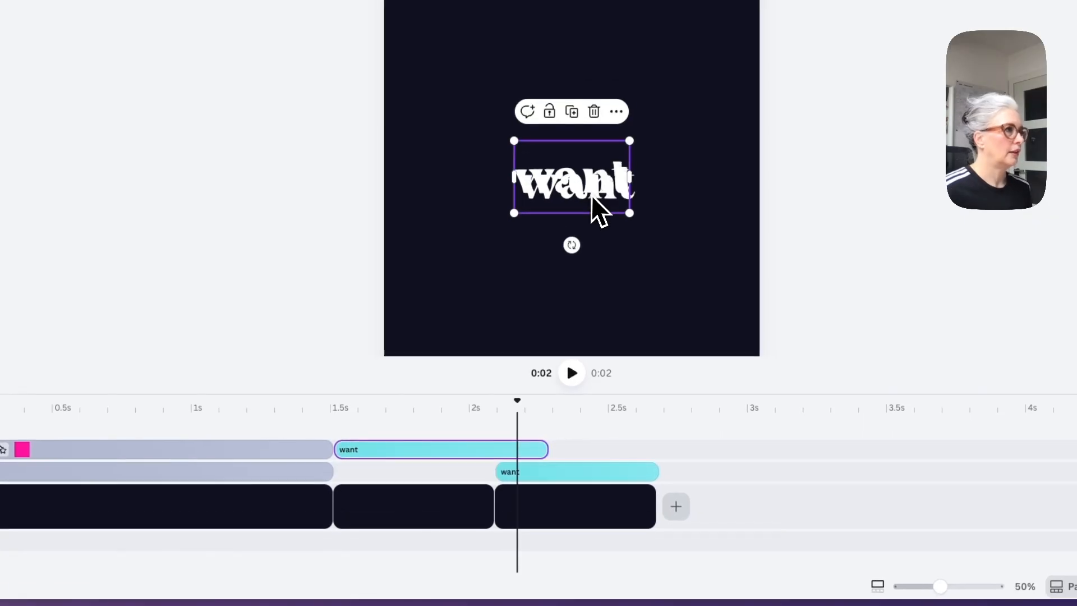
mouse_move(594, 178)
left_mouse_down()
mouse_move(588, 169)
mouse_move(598, 188)
left_mouse_up()
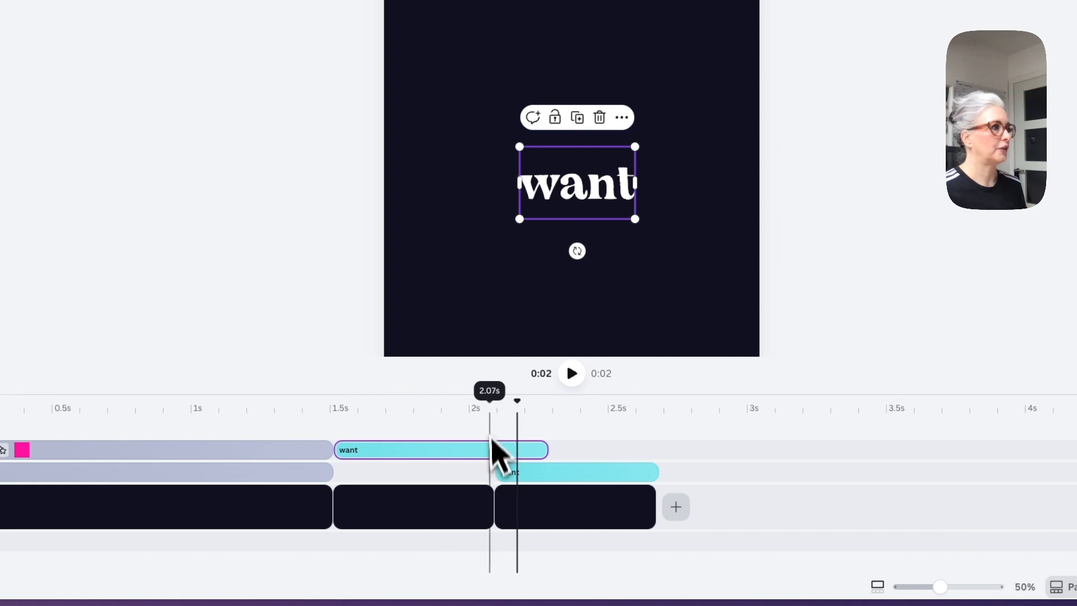
left_click_drag(540, 448, 506, 450)
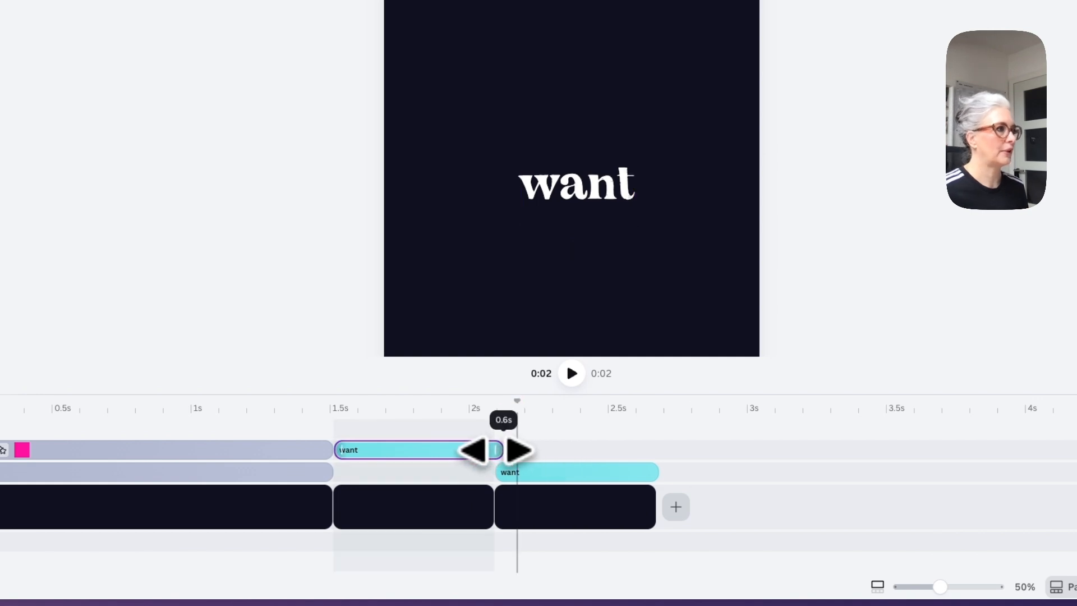
left_click_drag(497, 451, 488, 450)
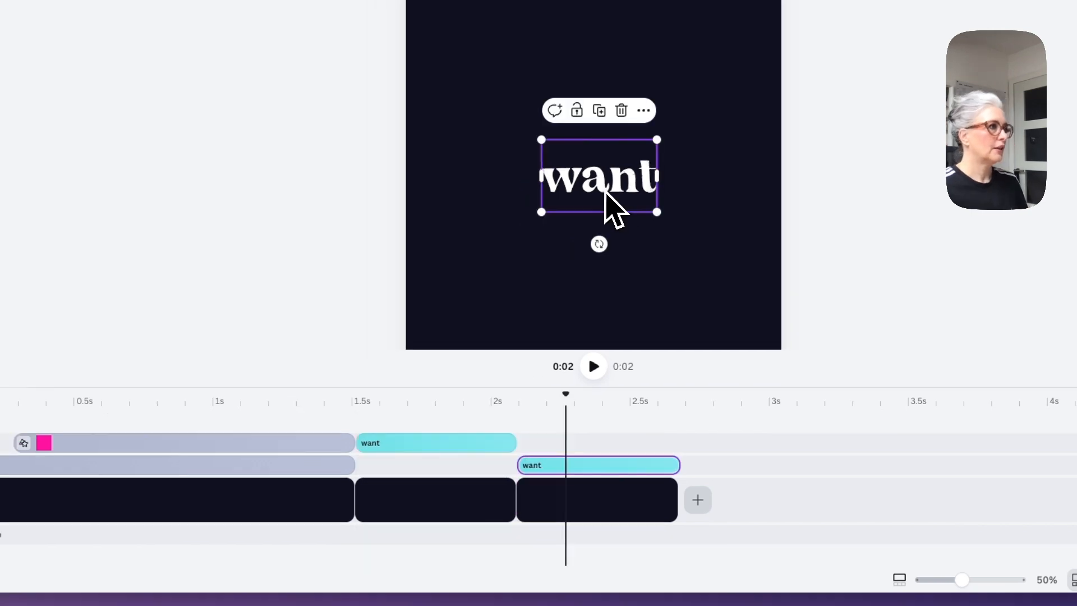
Replace the copied text on the third page with "to".
double_click(583, 197)
type("to")
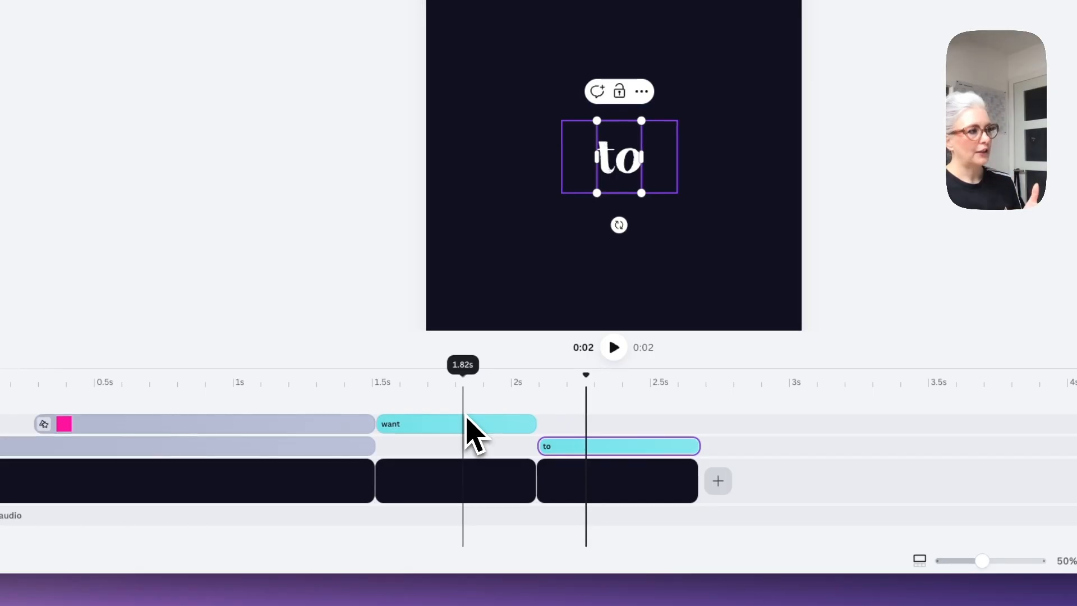
Set the Wipe animation of the "want" text to an upward direction and that of the "to" text to a horizontal direction.
left_click(470, 427)
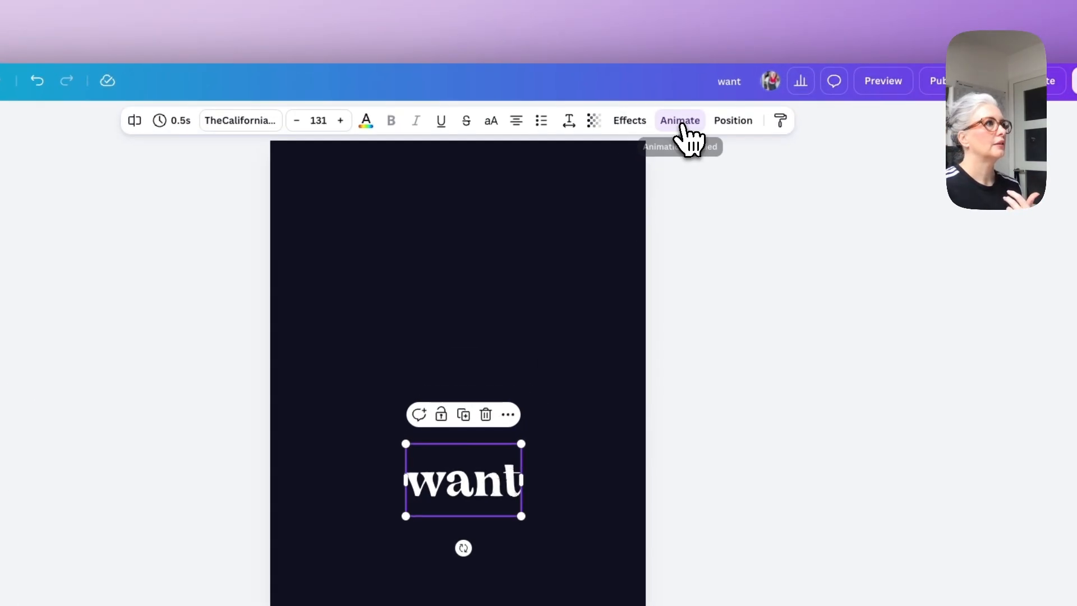
left_click(681, 123)
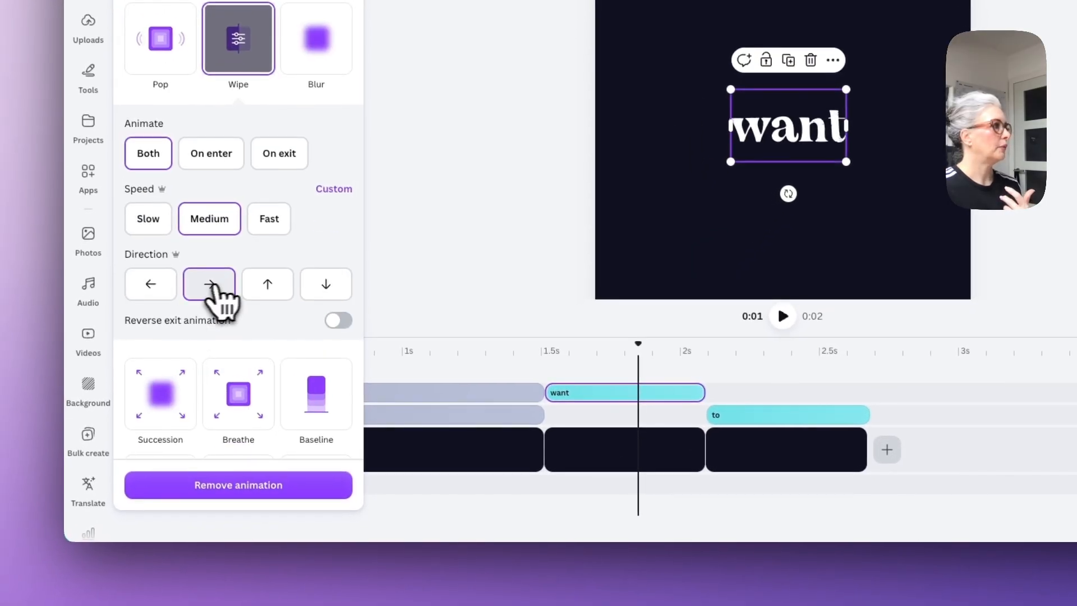
left_click(268, 286)
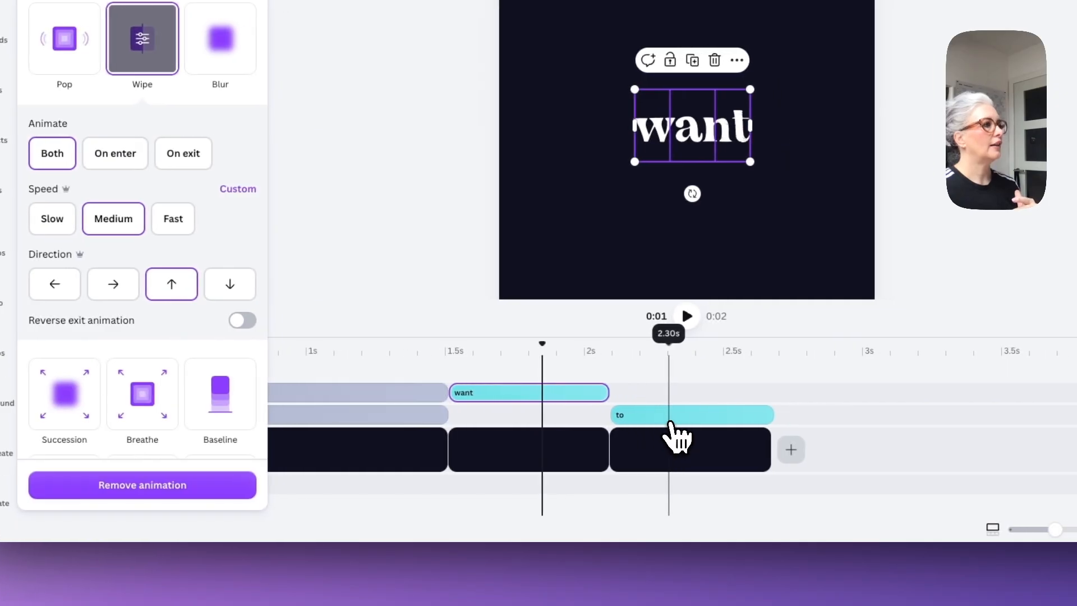
left_click(768, 416)
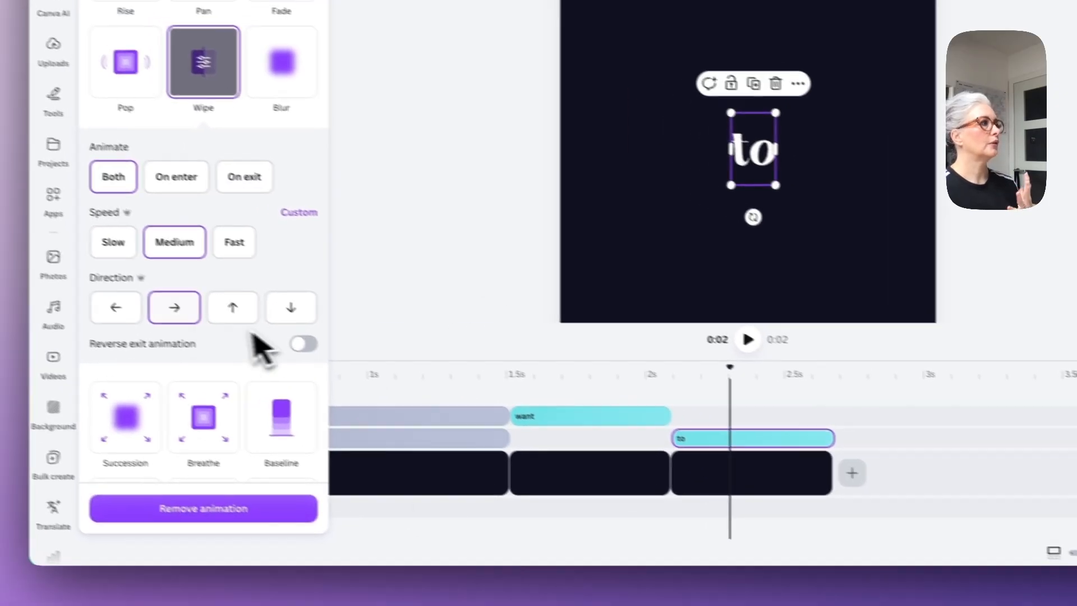
left_click(103, 283)
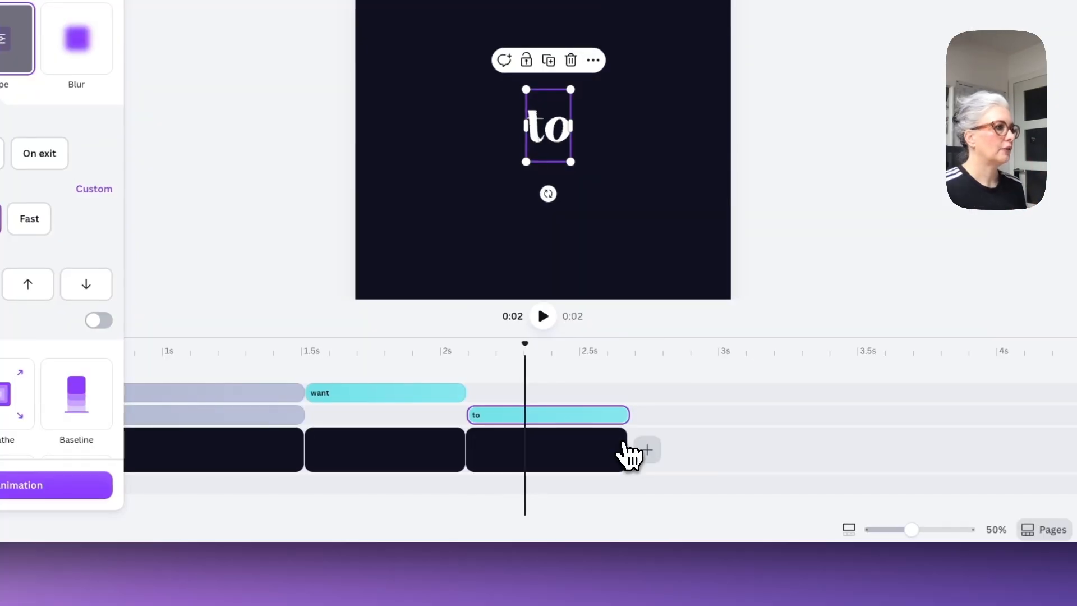
Shorten the third page to end at about 2.5 s and trim the "to" clip to the same end.
left_click(858, 480)
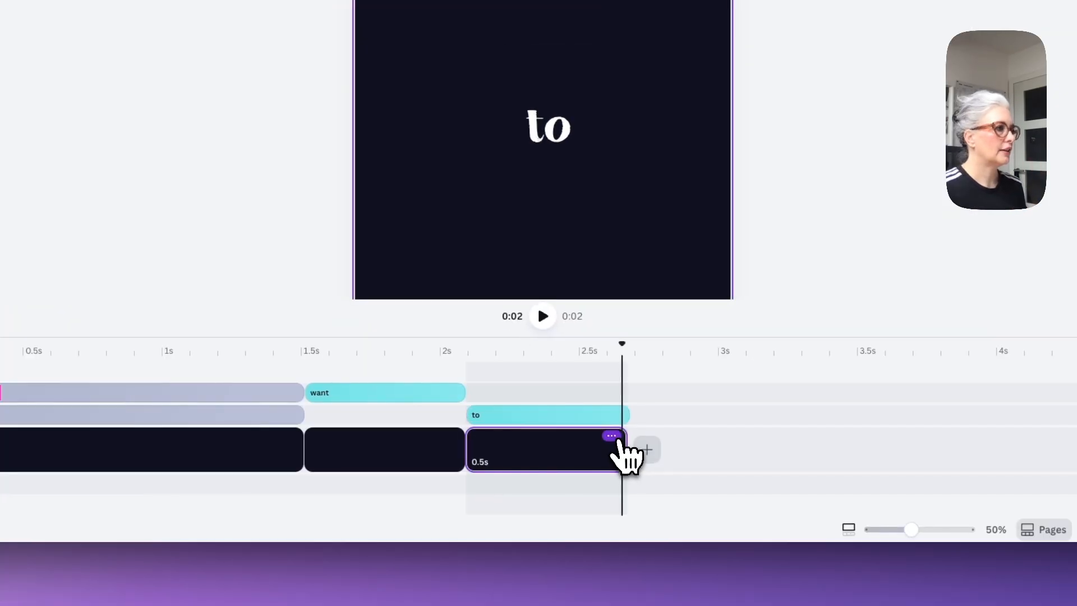
left_click_drag(617, 443, 589, 413)
left_click(604, 420)
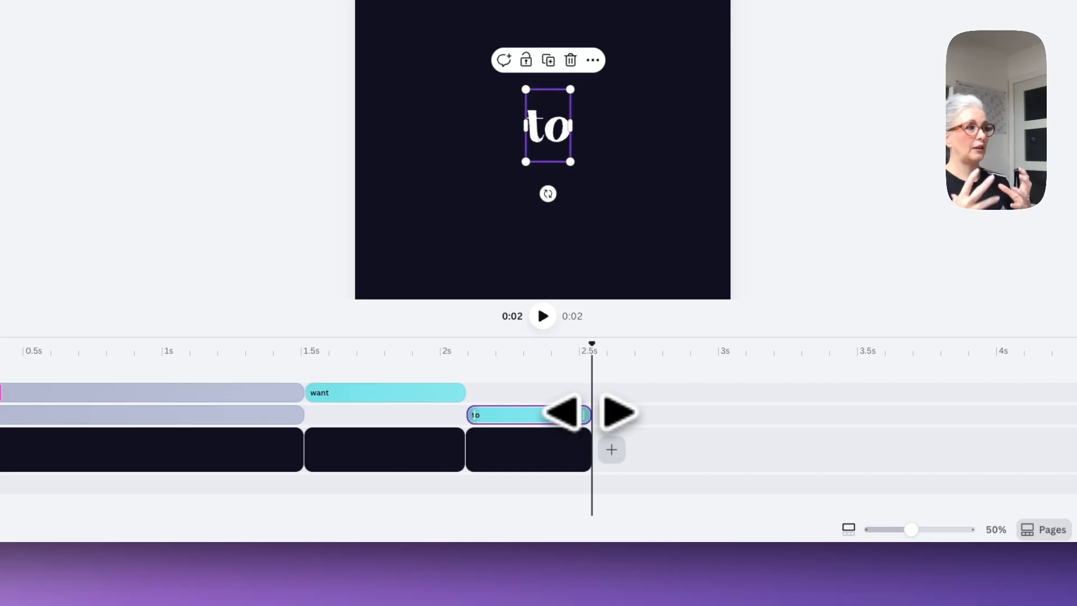
Duplicate the third page to make a fourth page and place the text "create" on it.
right_click(567, 445)
left_click(645, 284)
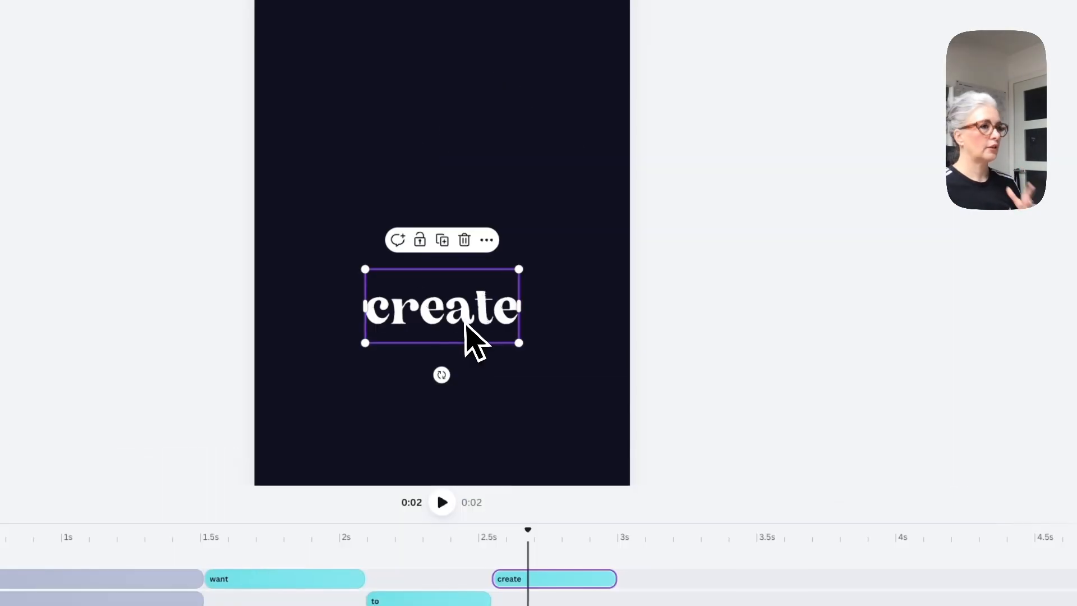
scroll(462, 322, "down", 1)
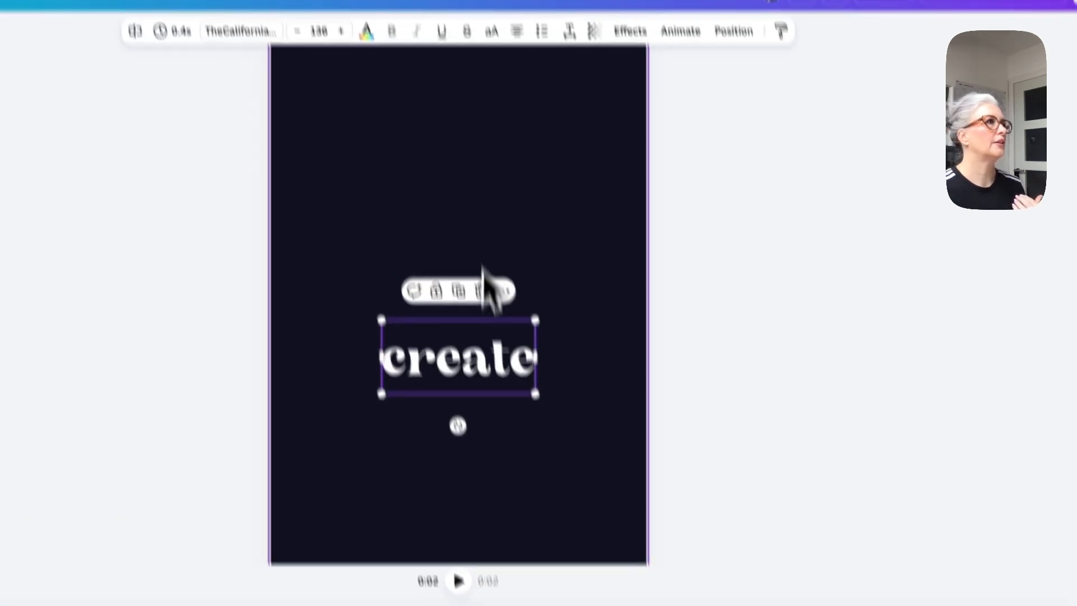
Apply the Pop animation to the "create" text on both enter and exit.
left_click(693, 121)
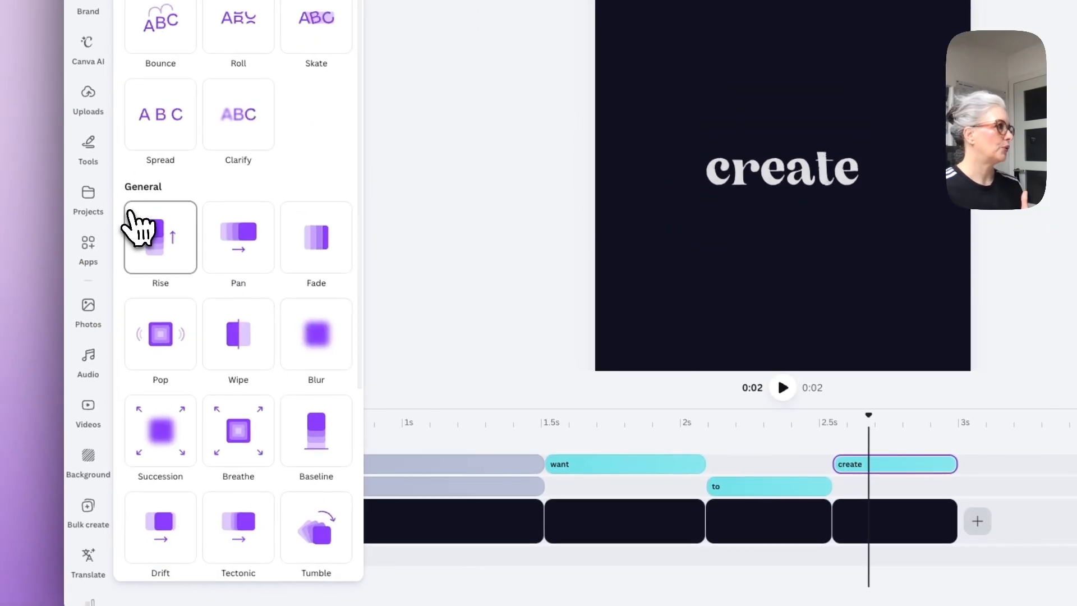
left_click(163, 325)
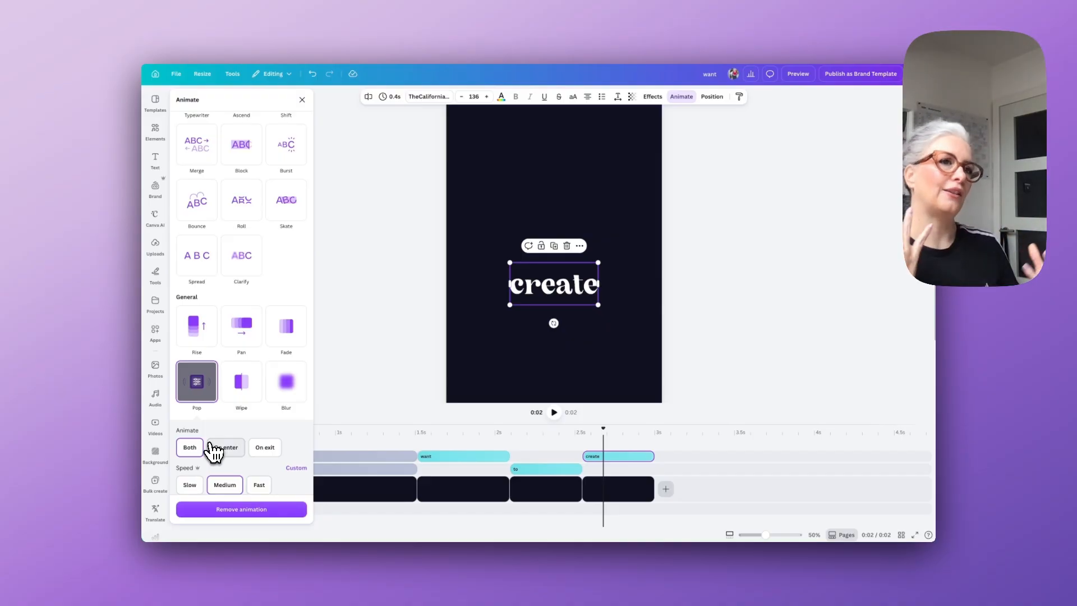
left_click(190, 447)
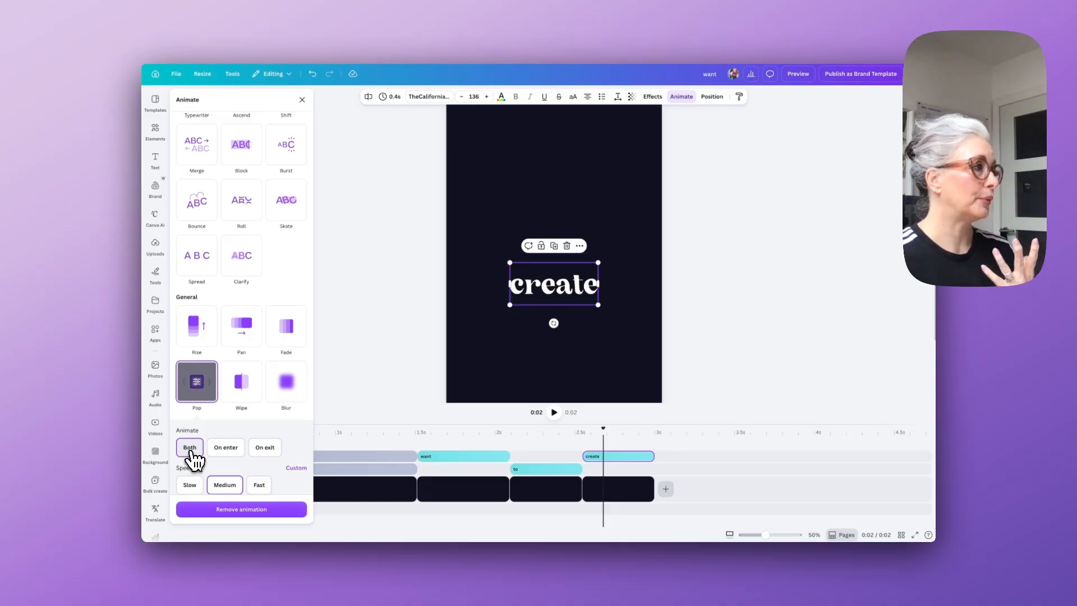
scroll(192, 455, "down", 1)
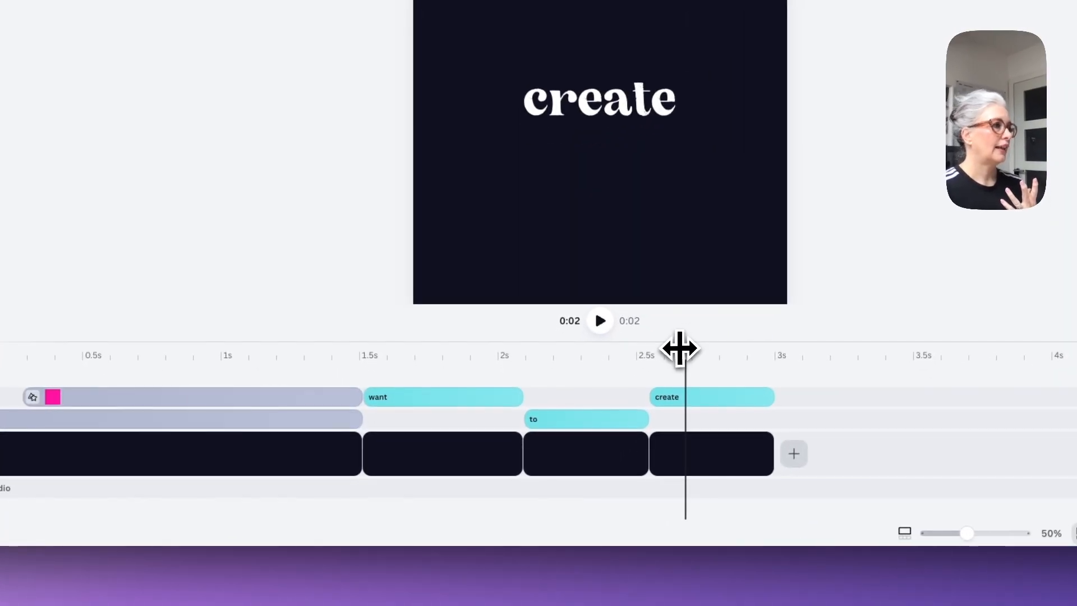
Move back to the "Hi" section and play the video to review the word sequence.
left_click_drag(616, 413, 410, 413)
left_click_drag(361, 343, 270, 342)
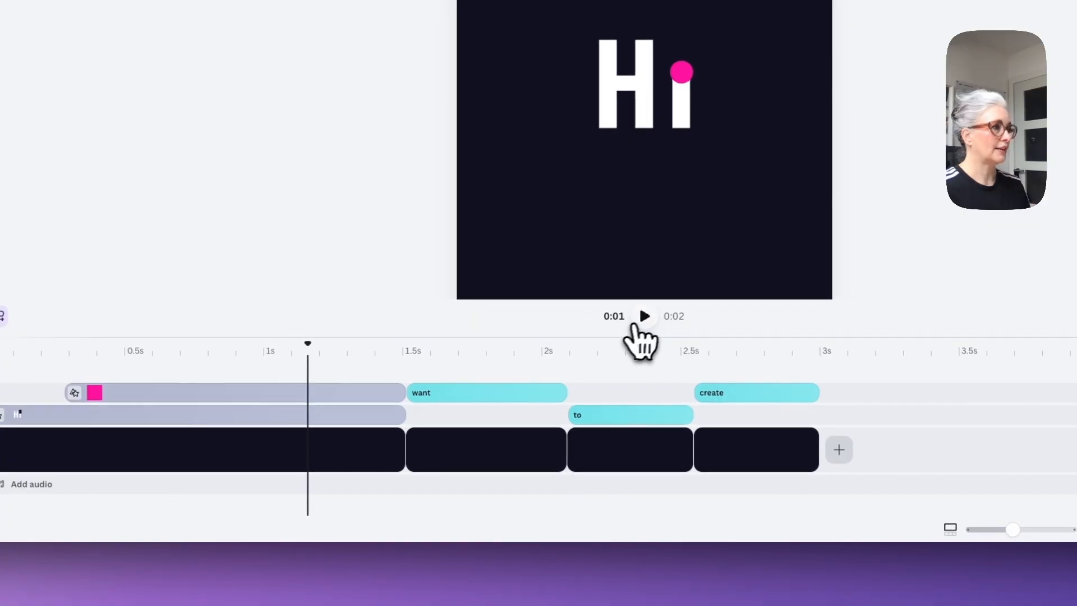
left_click(600, 320)
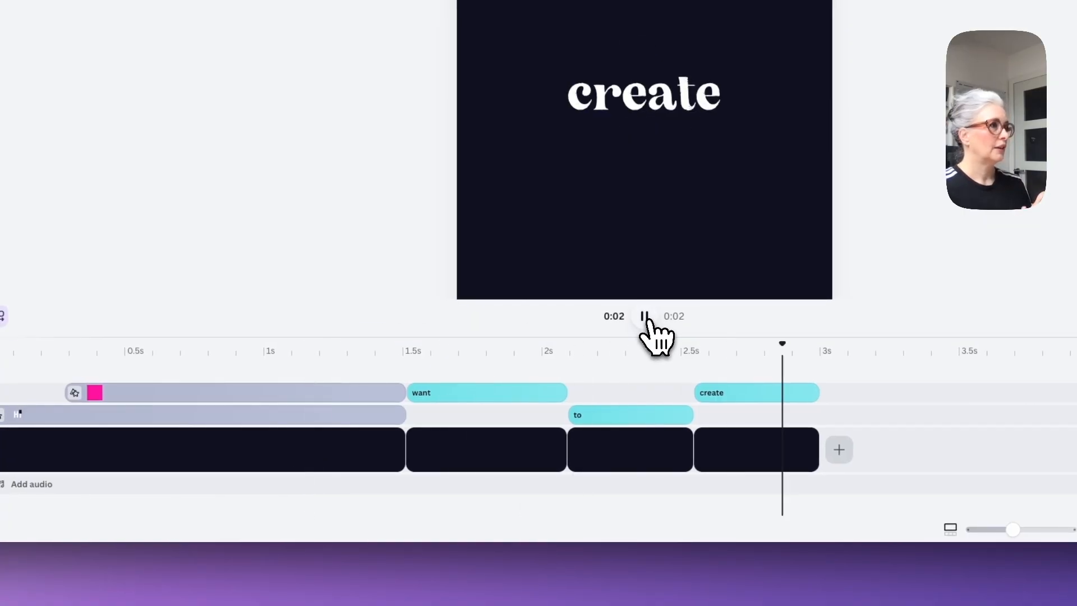
left_click(645, 318)
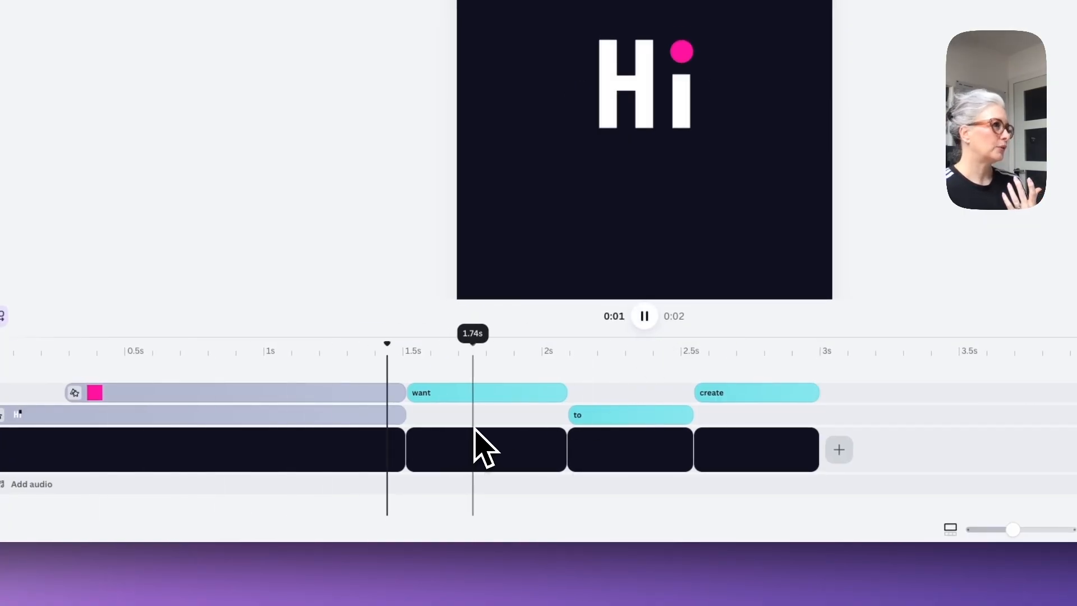
Shorten the second page to end at 2 s and the third and fourth pages to 0.3 seconds each.
left_click(509, 445)
left_click_drag(556, 451, 546, 446)
left_click_drag(671, 443, 646, 443)
left_click_drag(772, 448, 752, 447)
Trim the "want" and "to" clips to the ends of their pages and replay the sequence.
left_click_drag(513, 392, 494, 387)
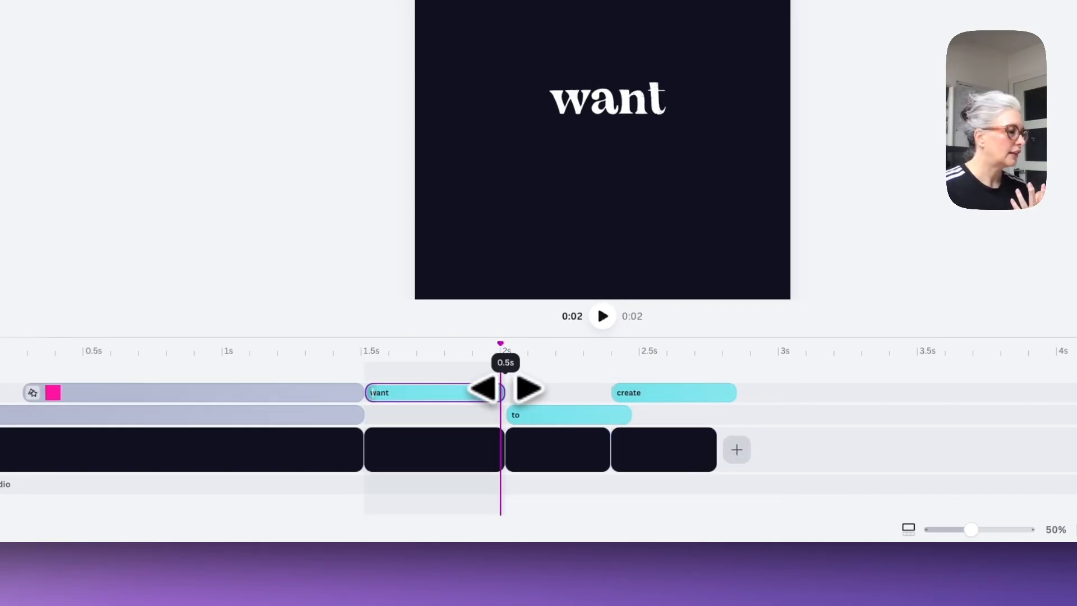
left_click(607, 416)
left_click_drag(620, 413, 611, 412)
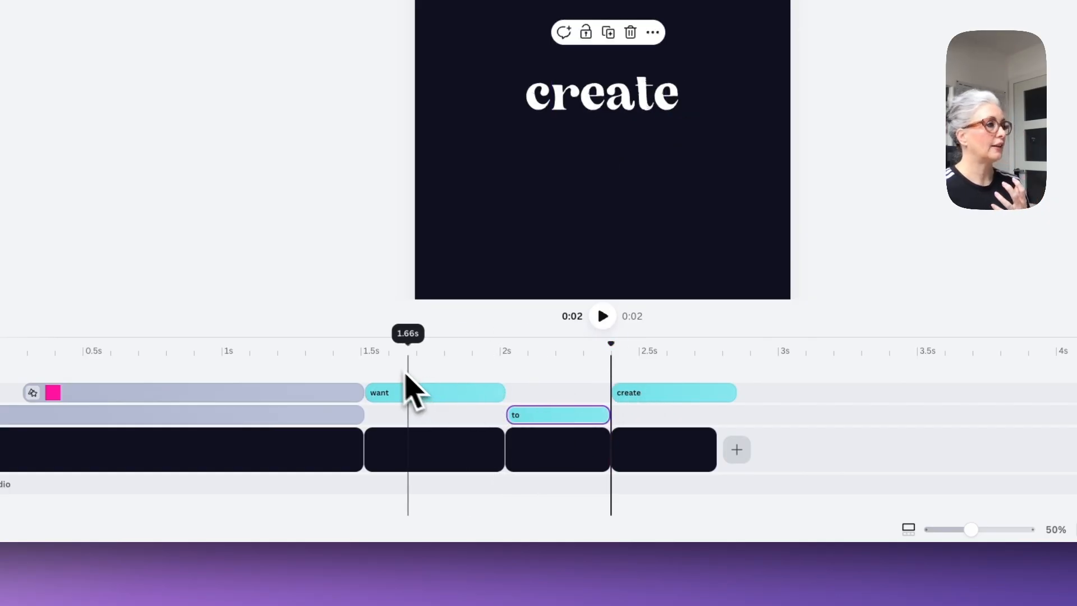
left_click(320, 359)
left_click(603, 316)
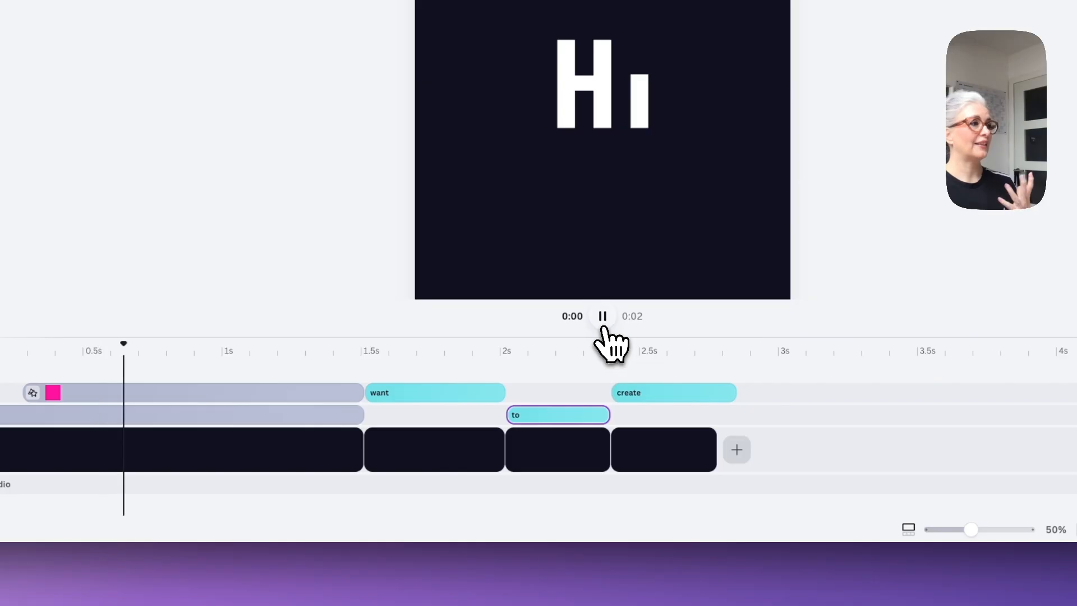
Duplicate the 0.3-second fourth page and add a heading reading "text" on the new page, widening its text box.
right_click(645, 446)
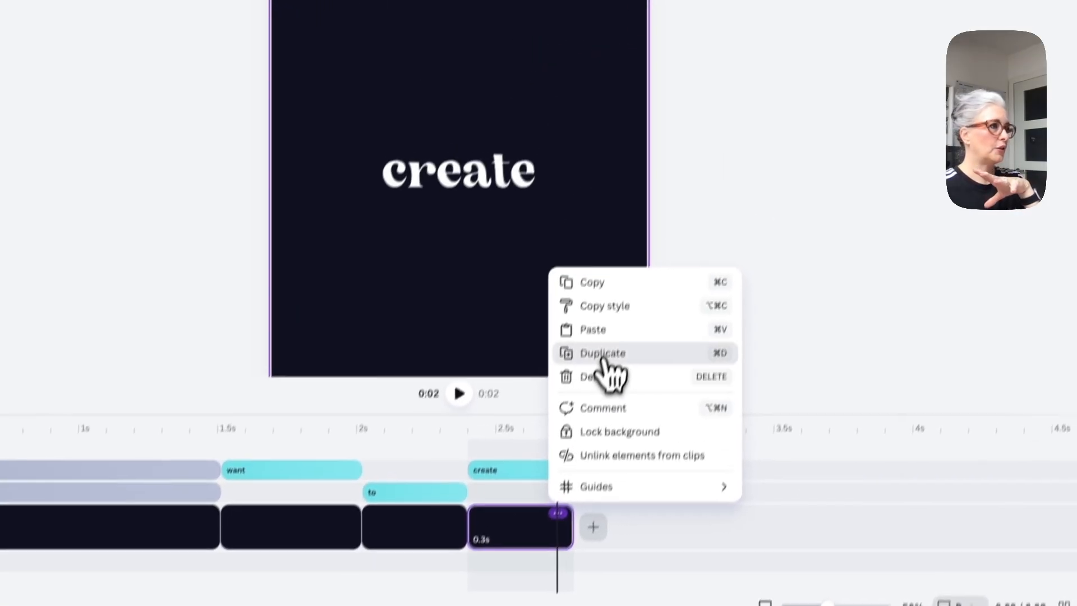
left_click(695, 277)
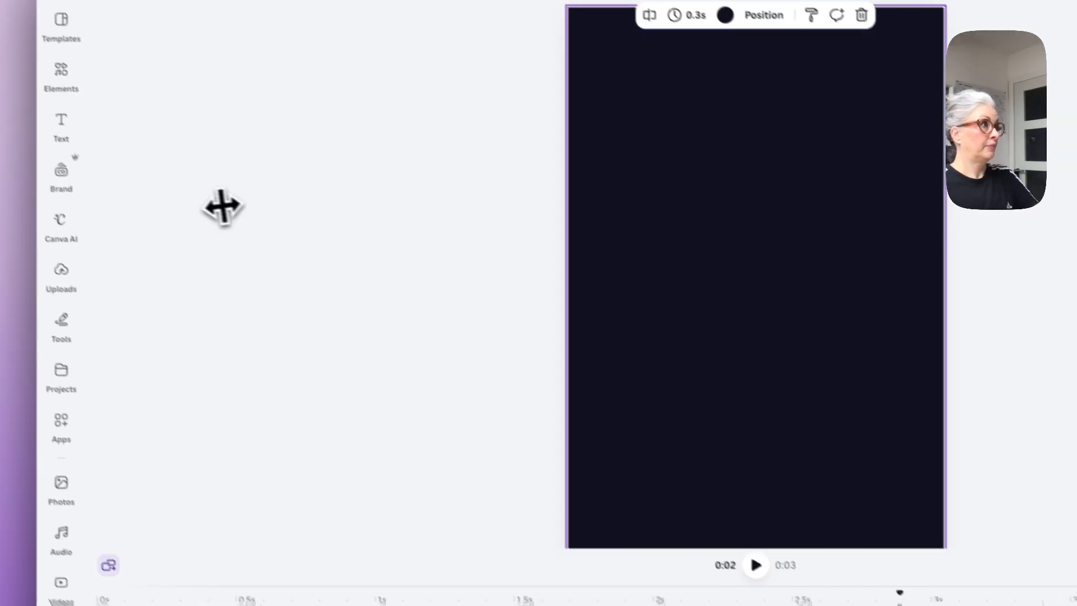
left_click(85, 162)
left_click(177, 219)
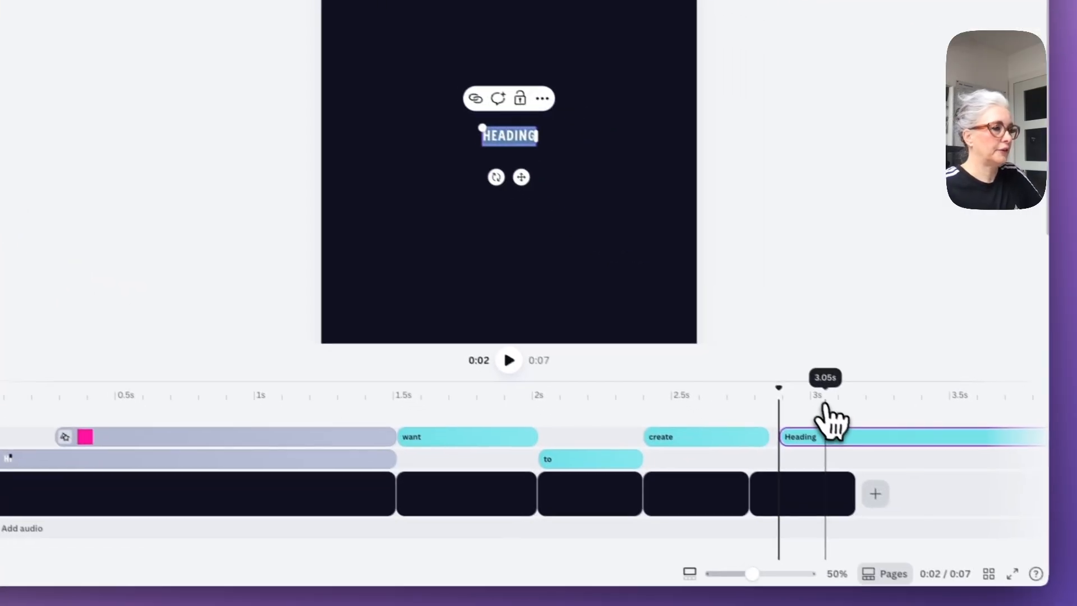
left_click_drag(622, 213, 534, 163)
type("text")
key("Escape")
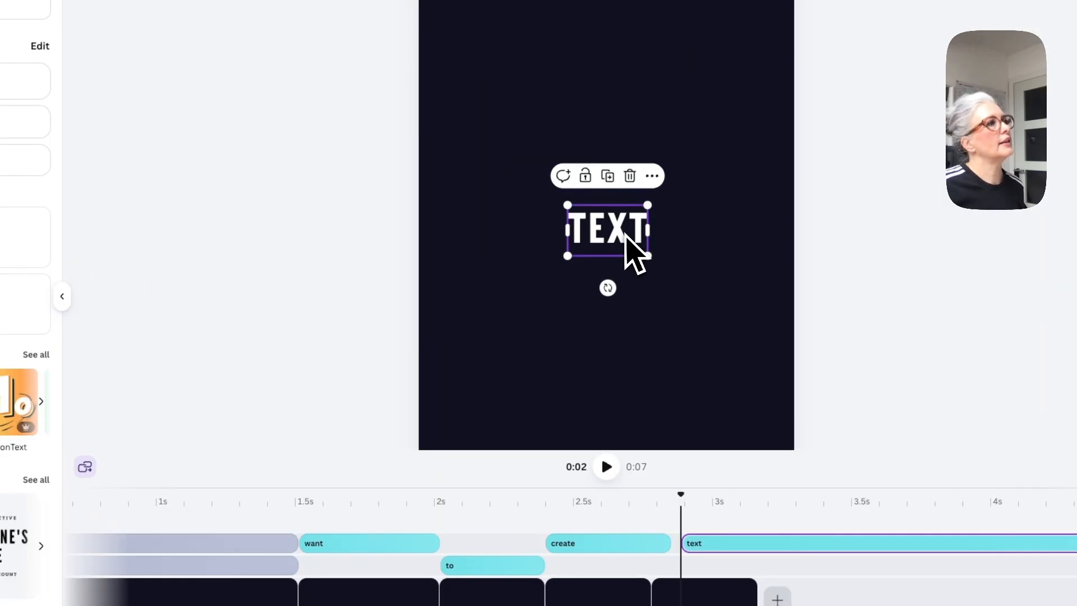
left_click_drag(654, 229, 708, 230)
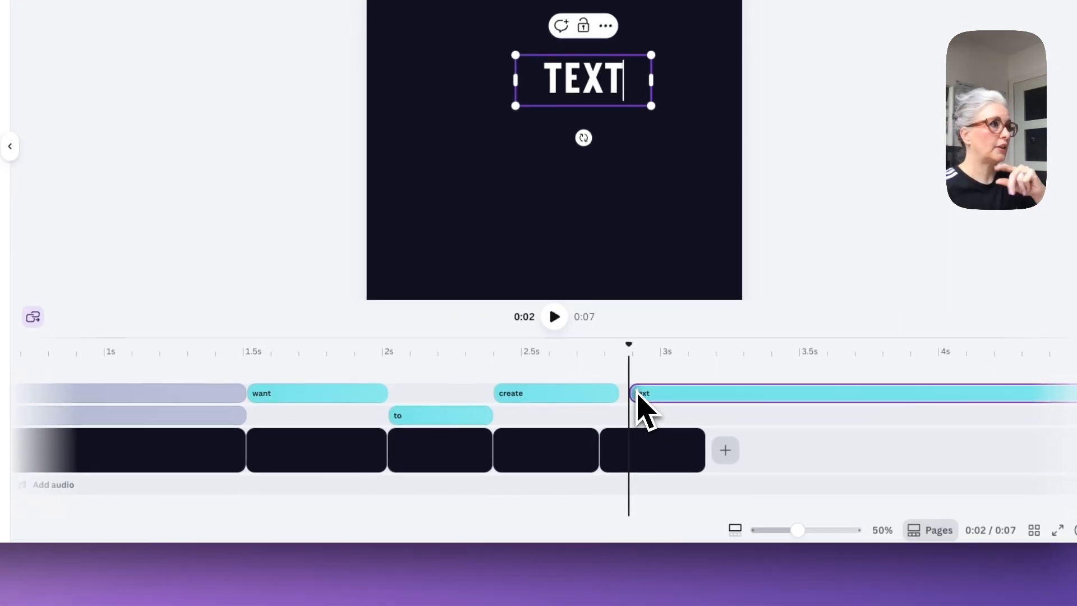
Align the "text" clip with the fifth page and trim the "create" clip to the fourth page's end.
left_click_drag(688, 544, 661, 566)
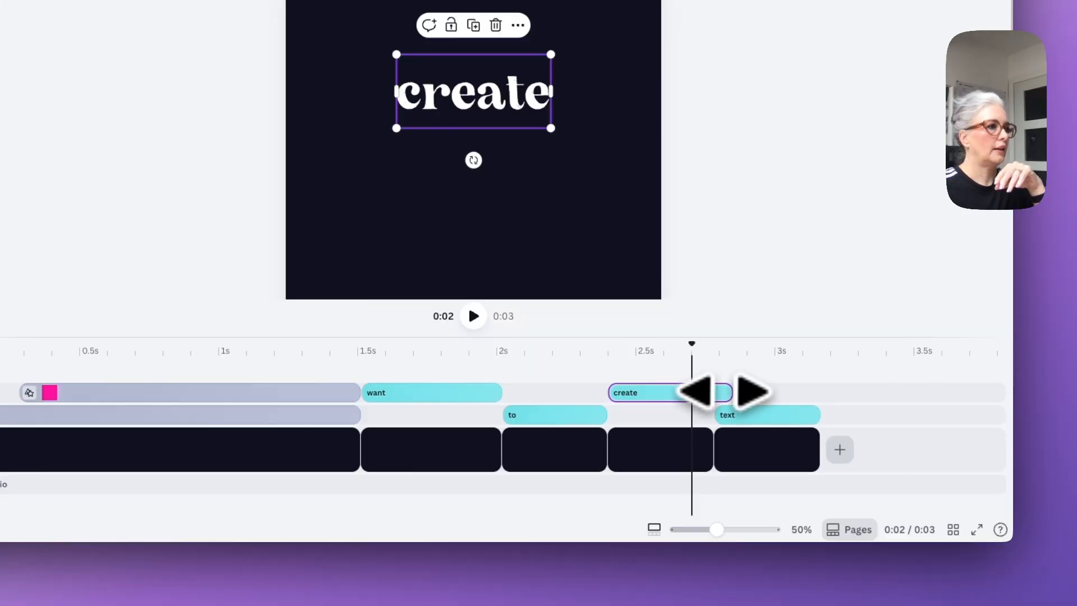
left_click_drag(832, 508, 812, 508)
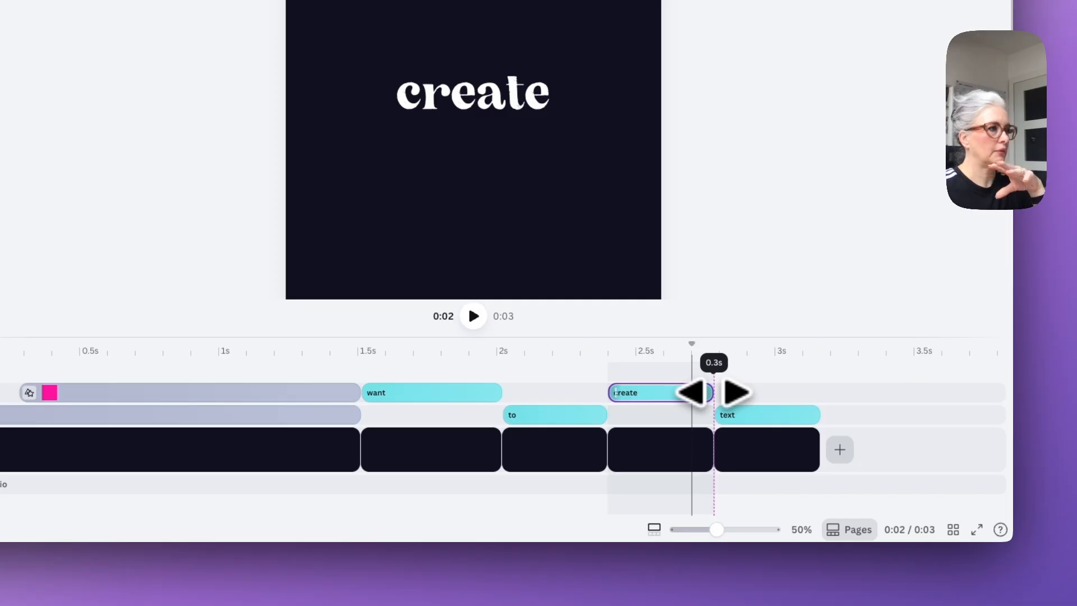
left_click_drag(714, 392, 712, 392)
Extend the "text" clip back to the fourth page's start and split it at the boundary between the fourth and fifth pages.
left_click_drag(691, 346, 747, 345)
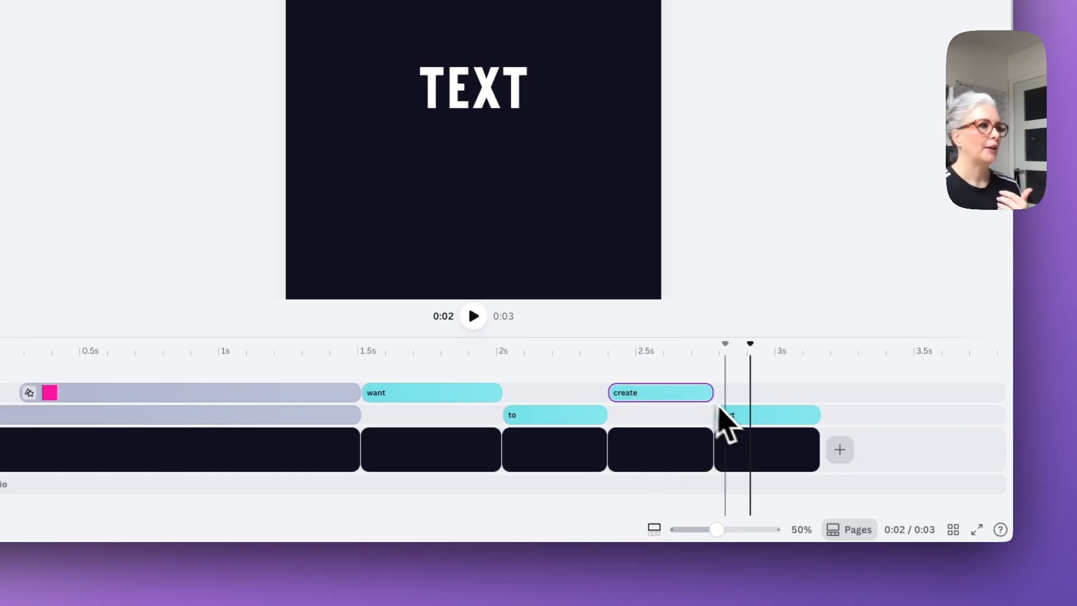
left_click(768, 415)
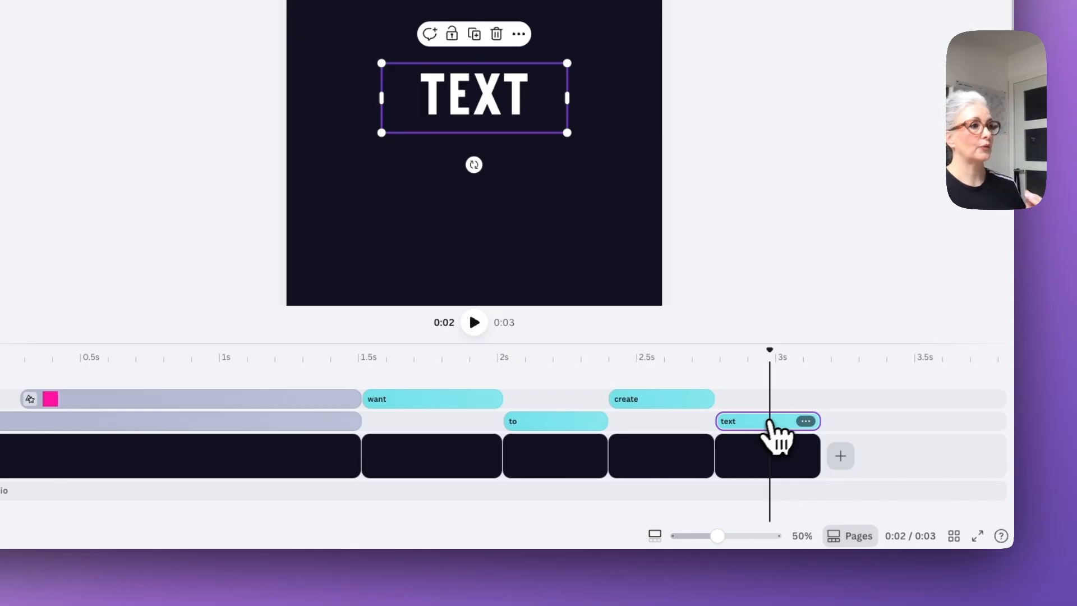
left_click_drag(716, 422, 612, 421)
left_click_drag(769, 350, 716, 352)
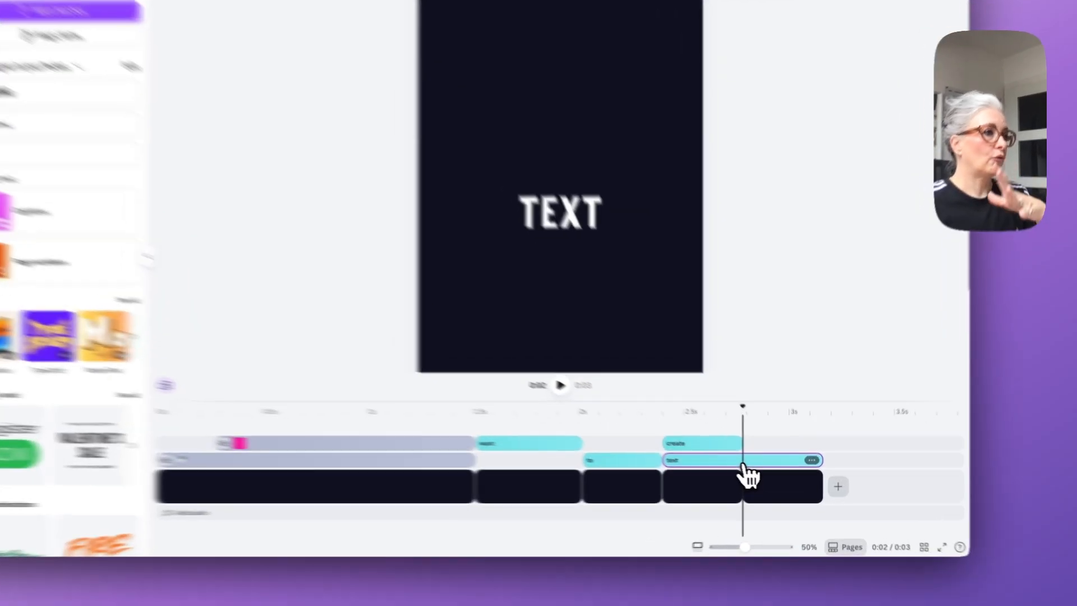
right_click(722, 422)
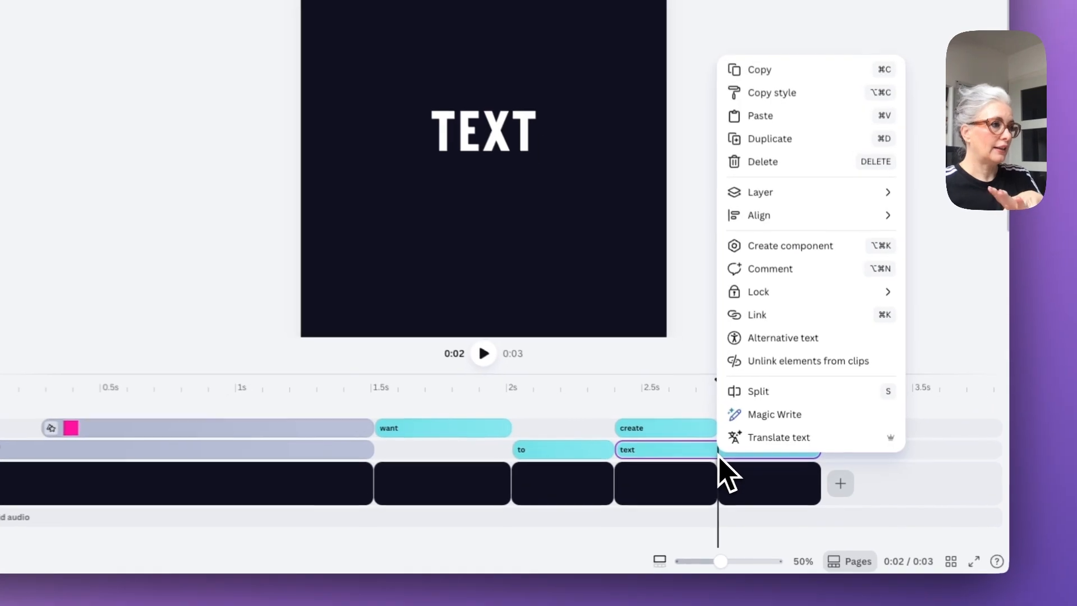
left_click(740, 388)
Move the "text" piece overlapping "create" on the fourth page horizontally past the page's right edge.
left_click(651, 408)
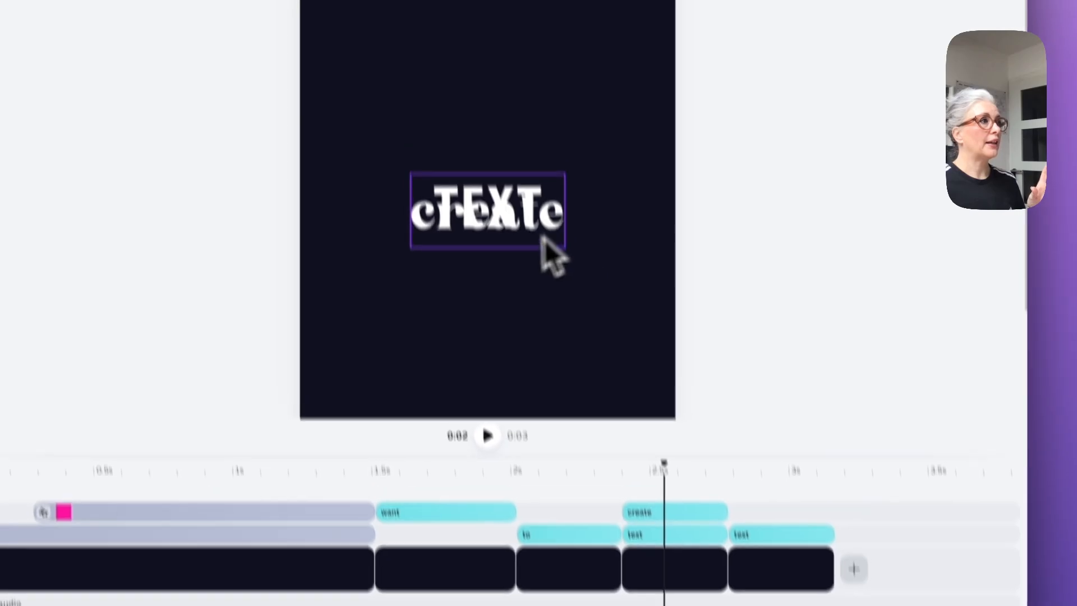
left_click(457, 125)
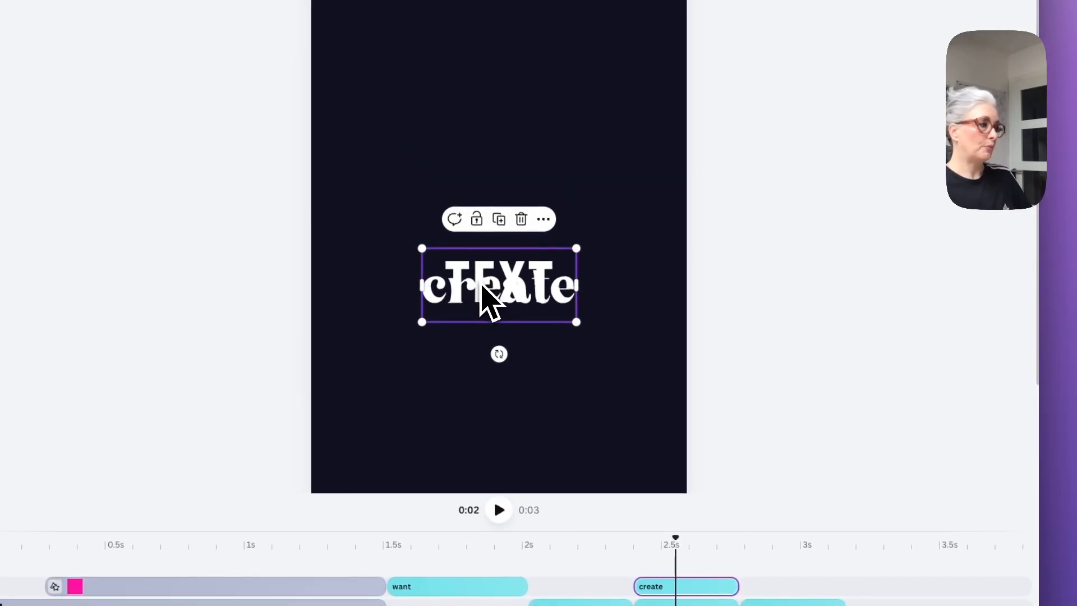
left_click_drag(586, 281, 804, 277)
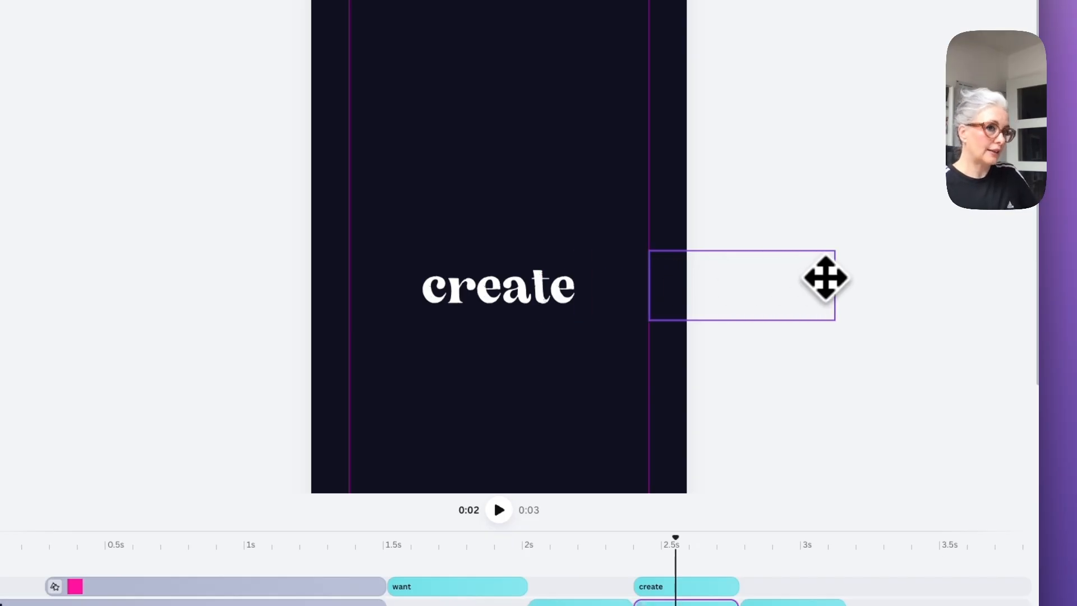
left_click_drag(825, 277, 826, 278)
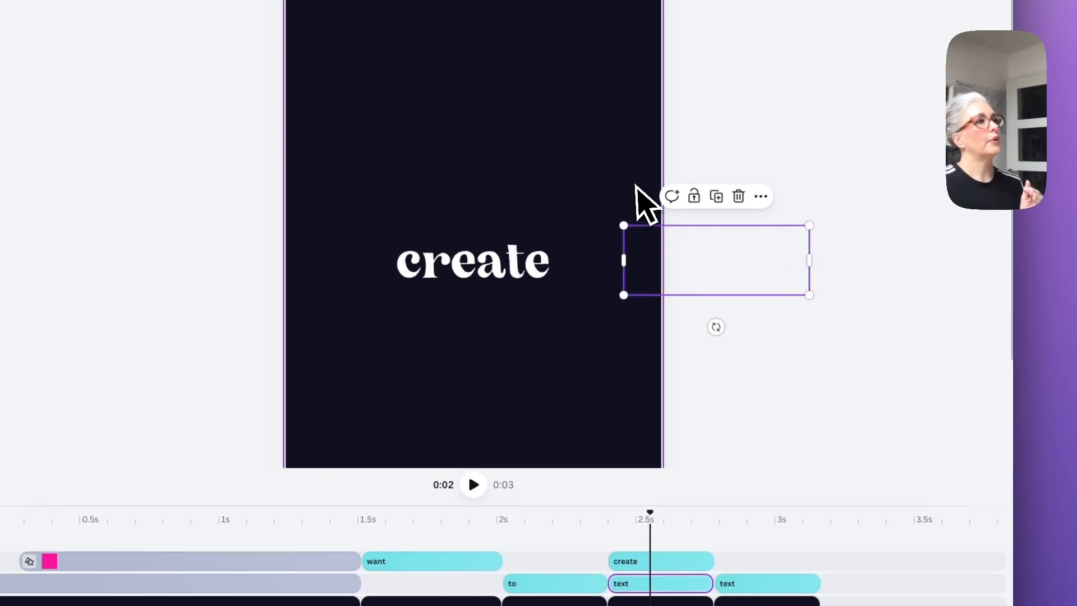
left_click(686, 329)
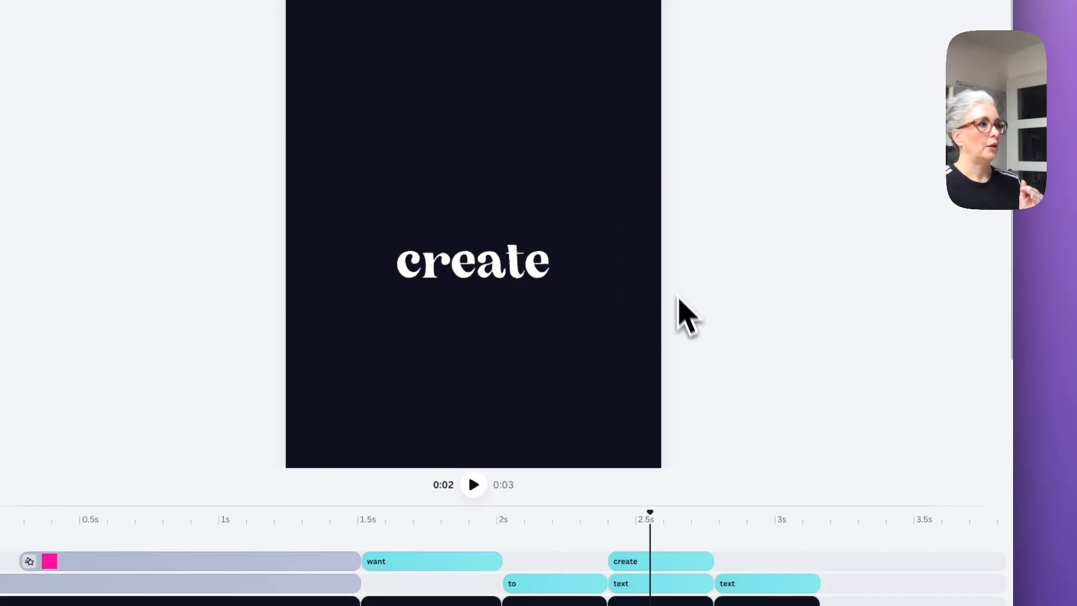
Add a Match & Move transition between the fourth and fifth pages and preview it.
left_click(636, 255)
mouse_move(636, 256)
left_mouse_down()
mouse_move(667, 252)
mouse_move(638, 252)
left_mouse_up()
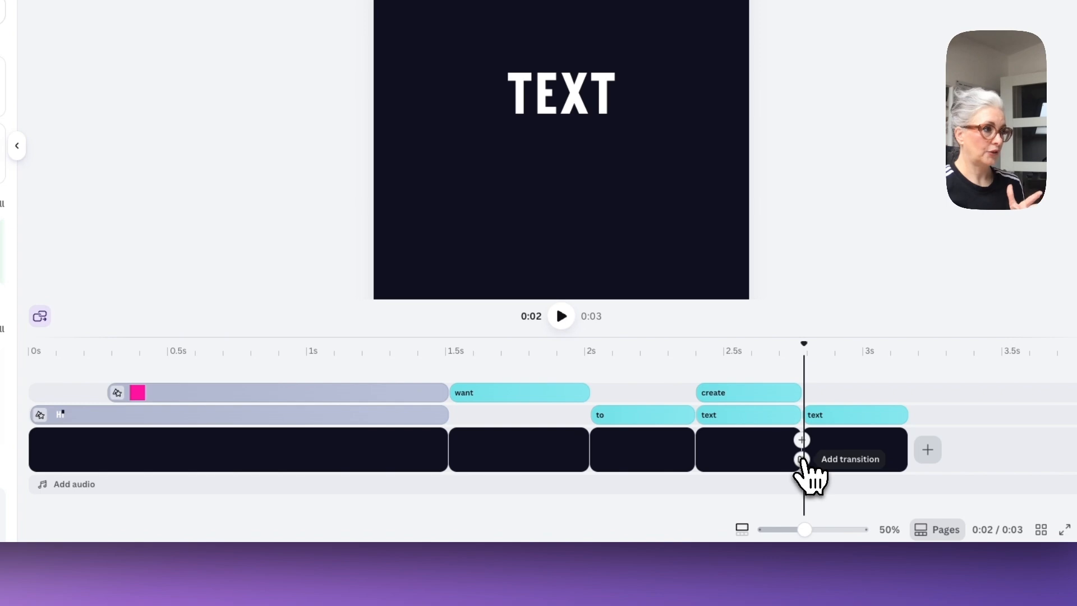
left_click(802, 459)
left_click(161, 240)
left_click_drag(805, 344, 792, 342)
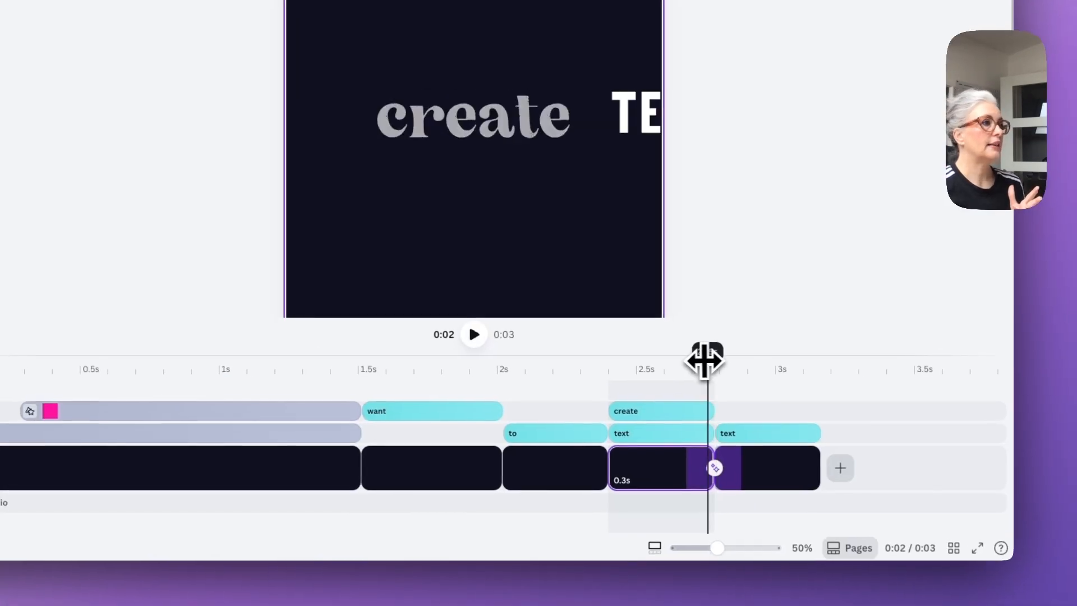
left_click_drag(704, 362, 734, 364)
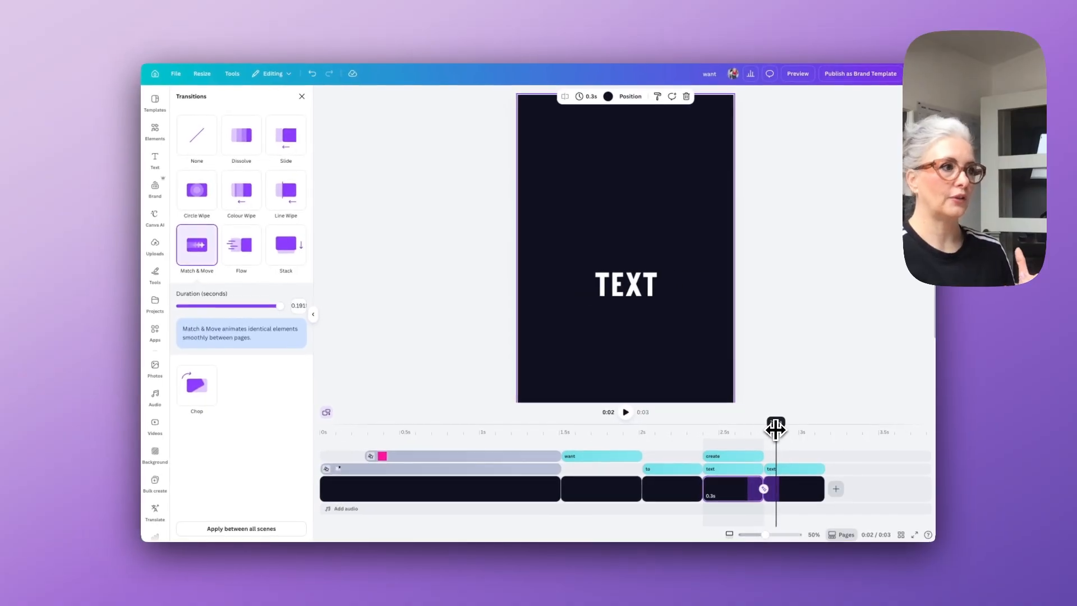
mouse_move(775, 429)
left_mouse_down()
mouse_move(755, 428)
mouse_move(797, 429)
mouse_move(775, 430)
left_mouse_up()
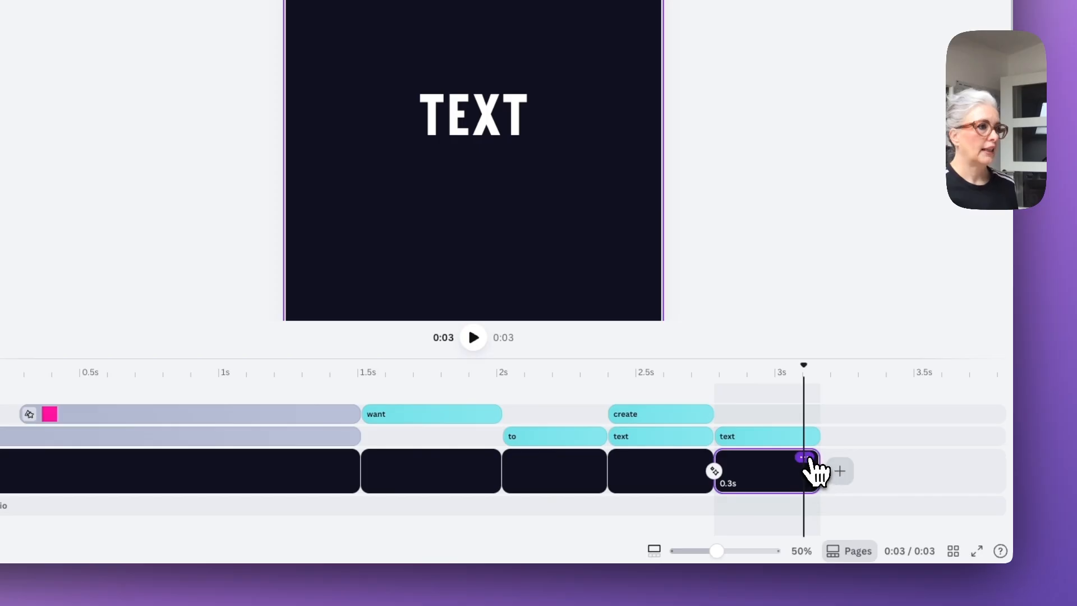
Duplicate the 0.3-second fifth page and extend its "text" clip to the end of the new sixth page.
left_click(807, 458)
left_click(850, 303)
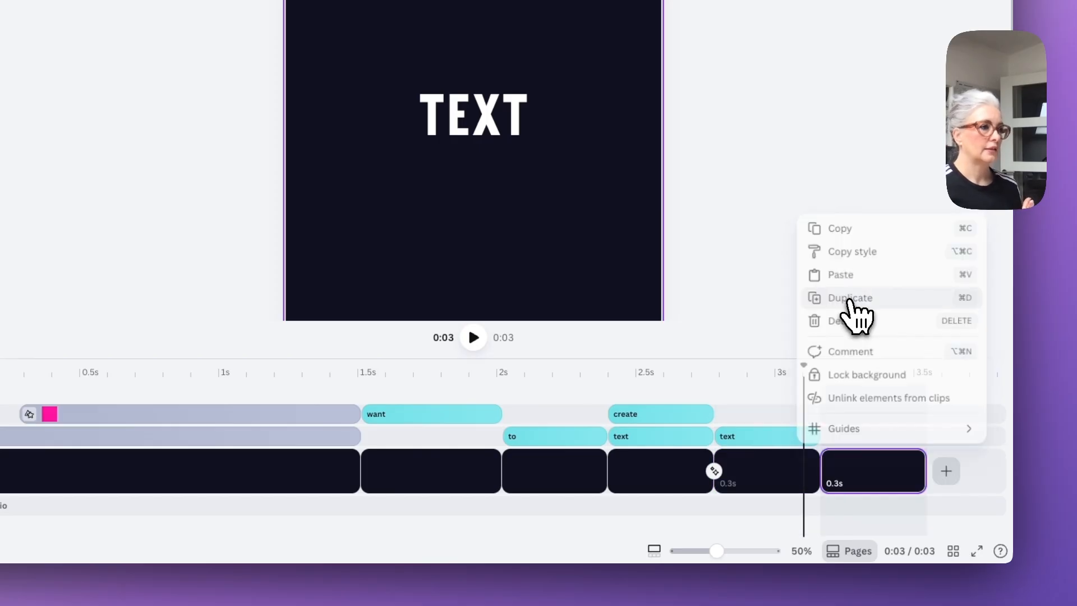
left_click_drag(802, 435, 923, 428)
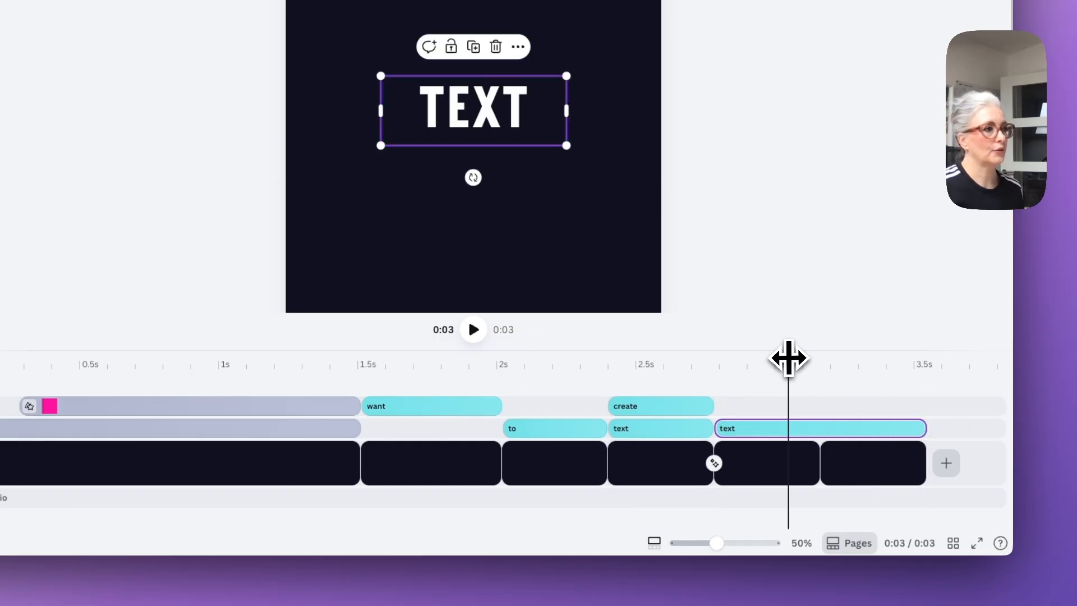
Split the extended "text" clip at the boundary between the fifth and sixth pages.
left_click_drag(788, 358, 815, 359)
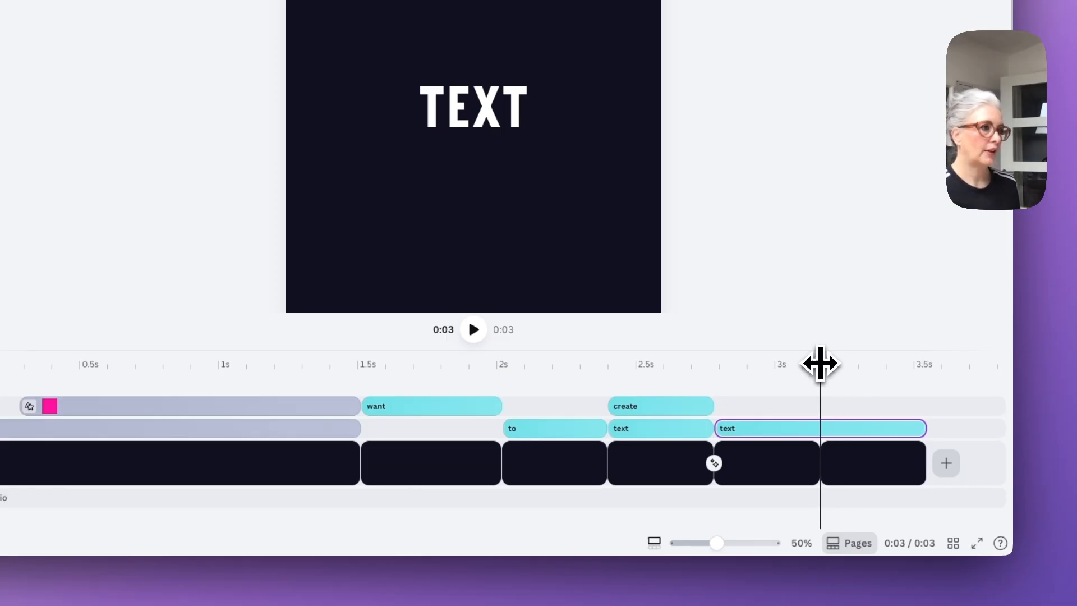
right_click(820, 429)
left_click(859, 436)
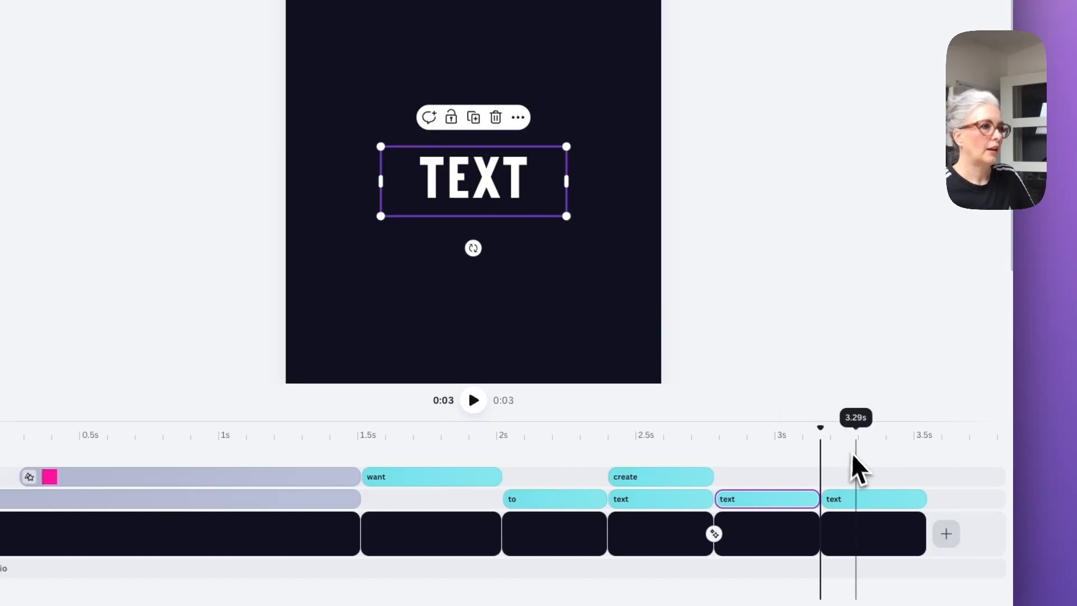
Move the "text" heading on the sixth page upwards and scale it down to roughly half size, keeping it horizontally centred.
left_click(843, 499)
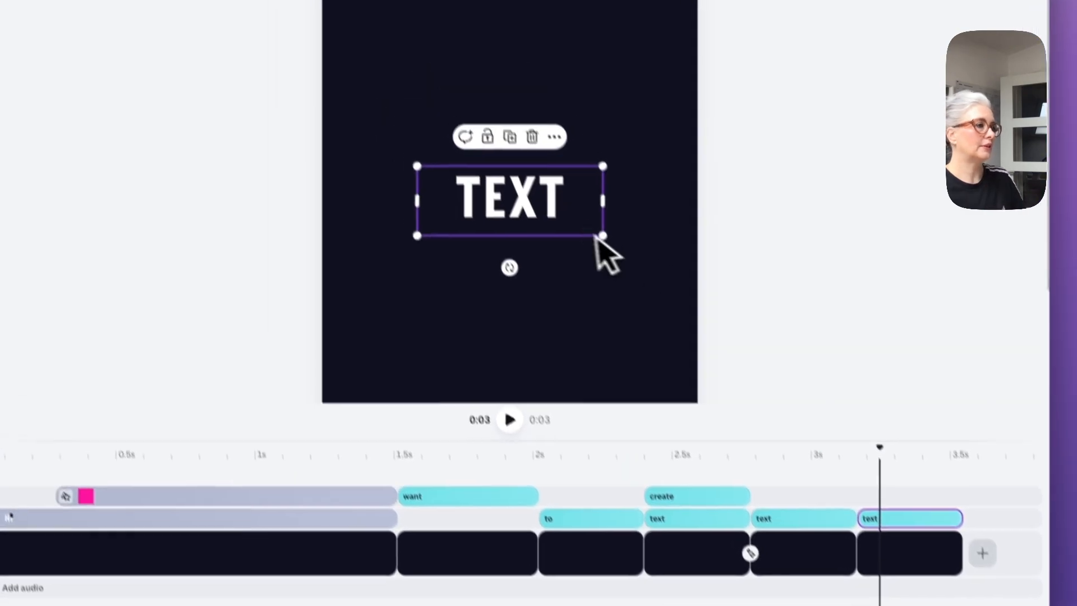
left_click_drag(526, 168, 524, 108)
left_click_drag(579, 209, 534, 189)
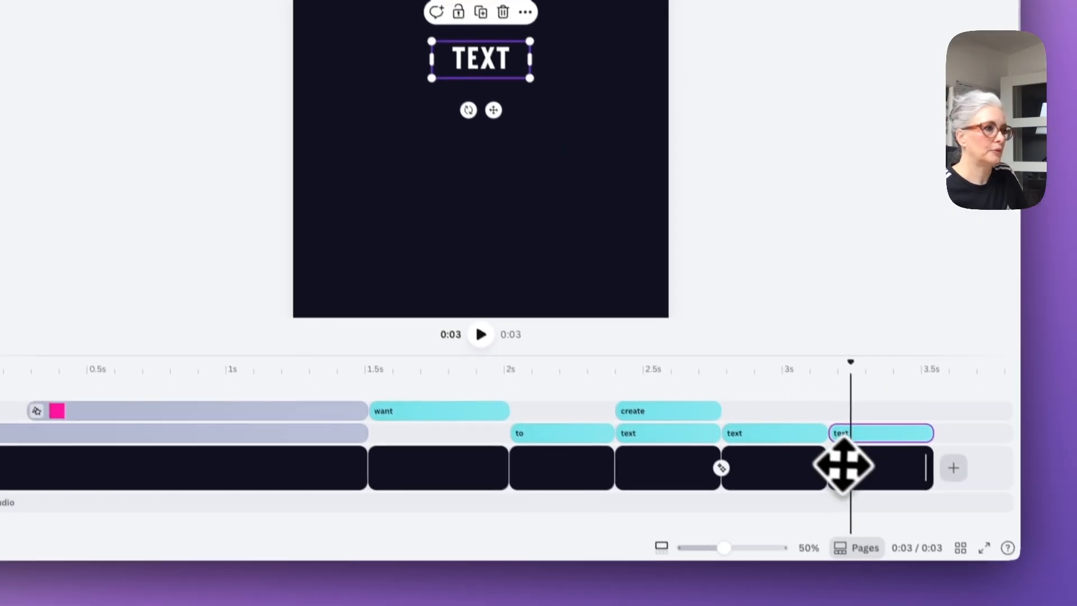
left_click(879, 579)
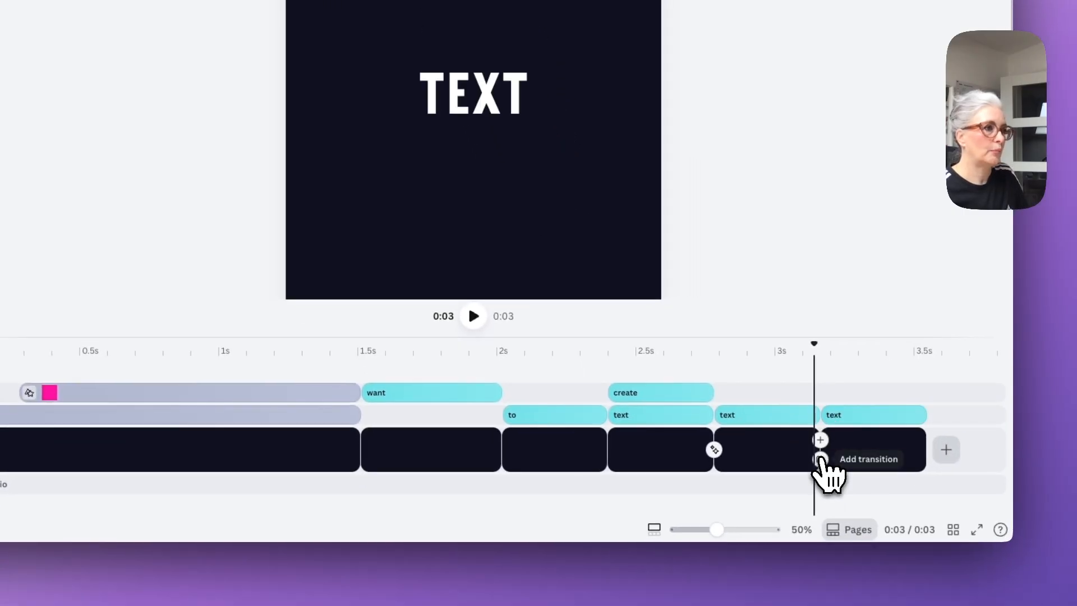
Add a Match & Move transition between the fifth and sixth pages and preview it.
left_click(820, 459)
left_click(127, 242)
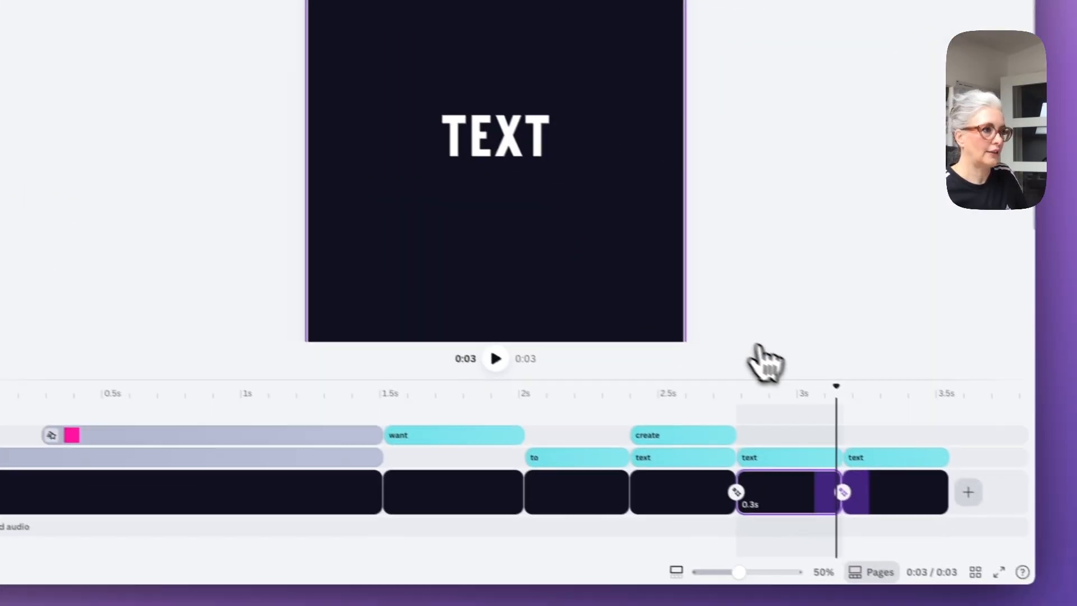
mouse_move(839, 390)
left_mouse_down()
mouse_move(824, 382)
mouse_move(849, 389)
mouse_move(798, 381)
mouse_move(847, 381)
left_mouse_up()
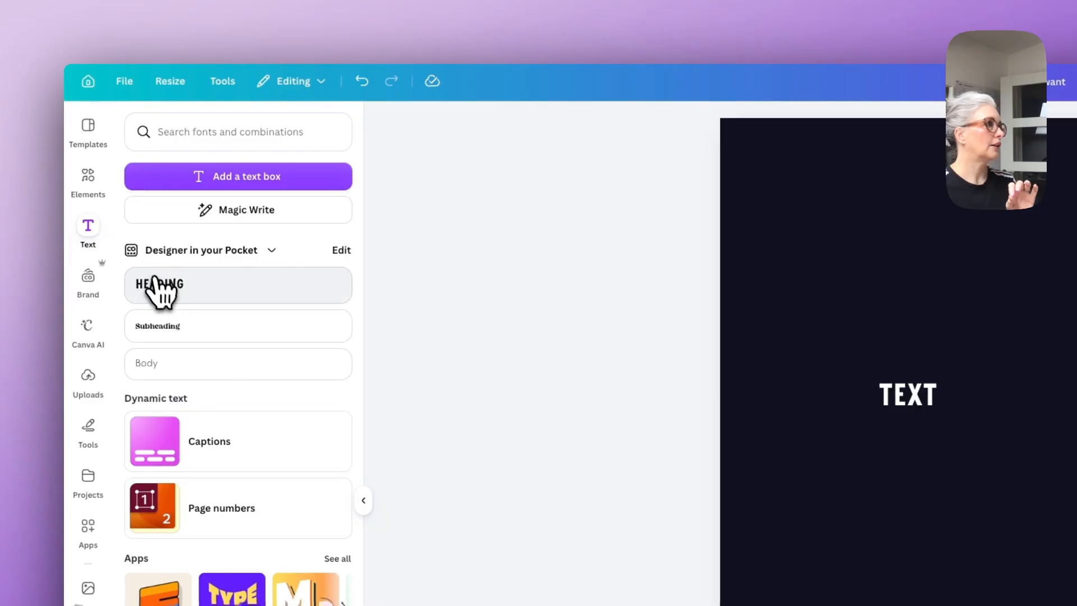
Add a heading reading "animations" on the sixth page and tighten its letter spacing.
left_click(163, 289)
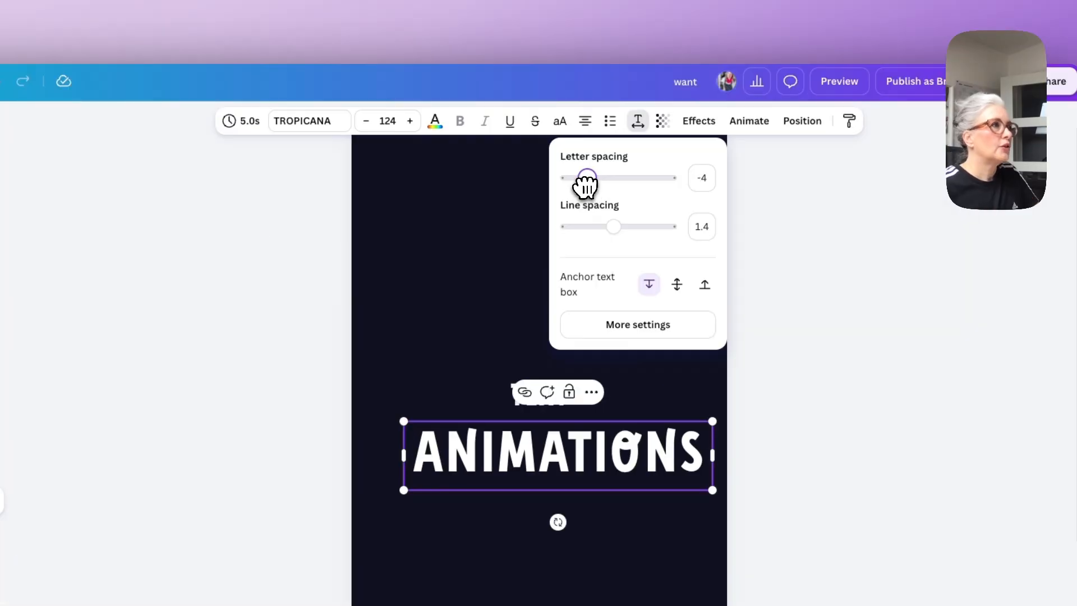
left_click_drag(584, 183, 578, 180)
Give the "animations" heading a Hollow effect with thickness 17 and centre it directly beneath "text".
left_click(695, 122)
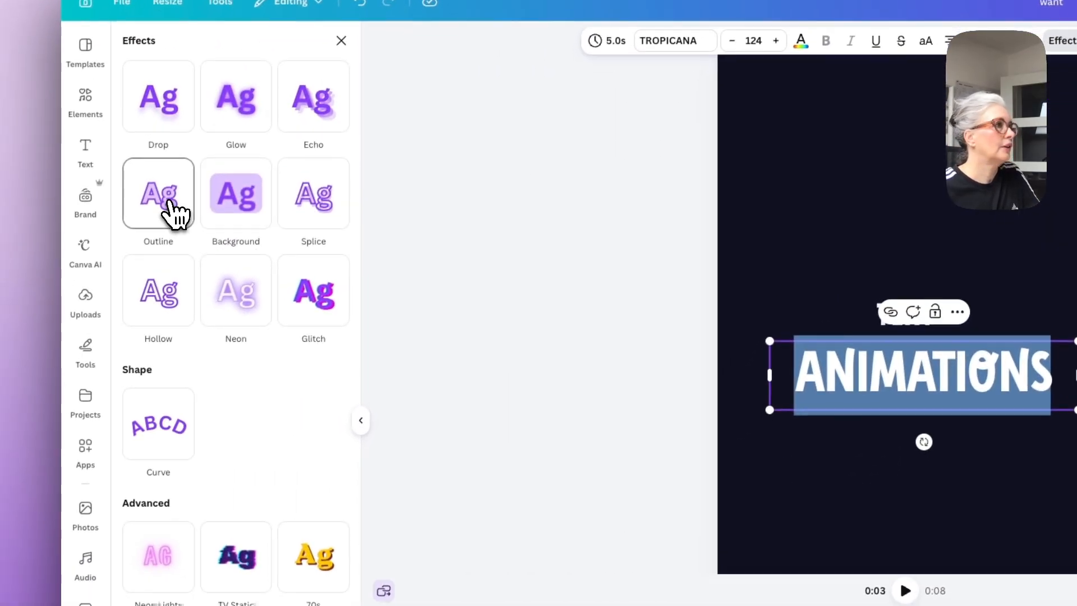
left_click(163, 292)
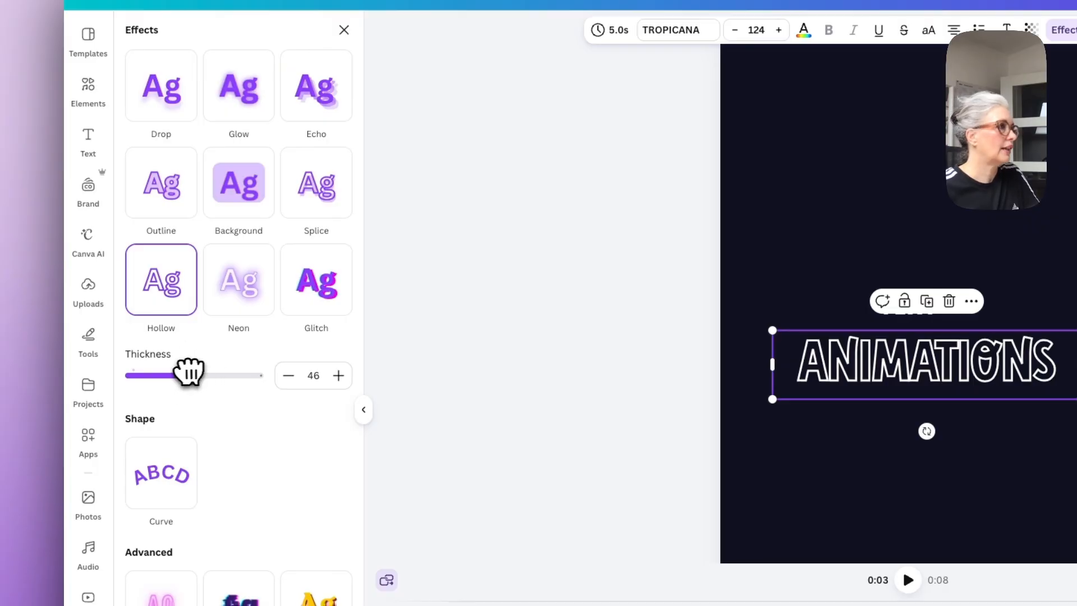
left_click_drag(189, 371, 152, 370)
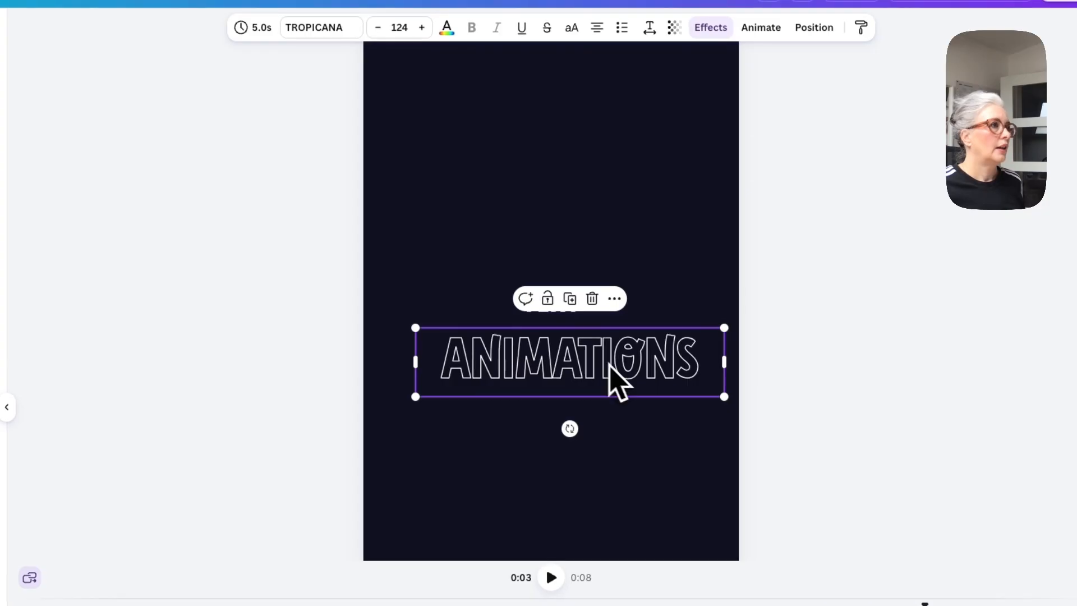
mouse_move(610, 365)
left_mouse_down()
mouse_move(586, 353)
mouse_move(595, 354)
left_mouse_up()
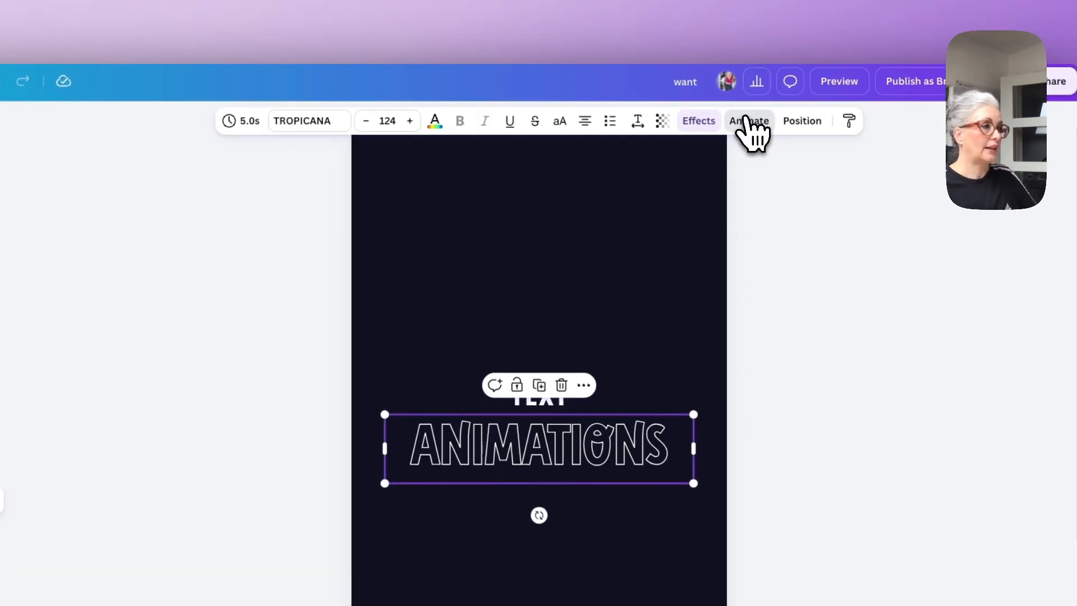
Apply the Rise animation to the "animations" heading, on enter only, at medium speed with an upward direction.
left_click(762, 30)
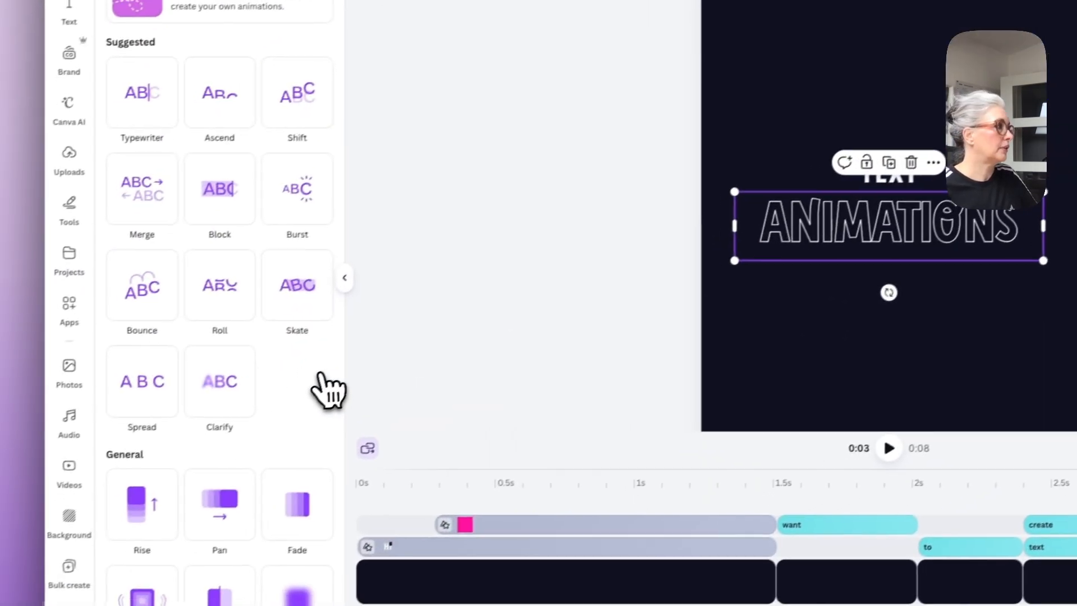
scroll(328, 389, "down", 5)
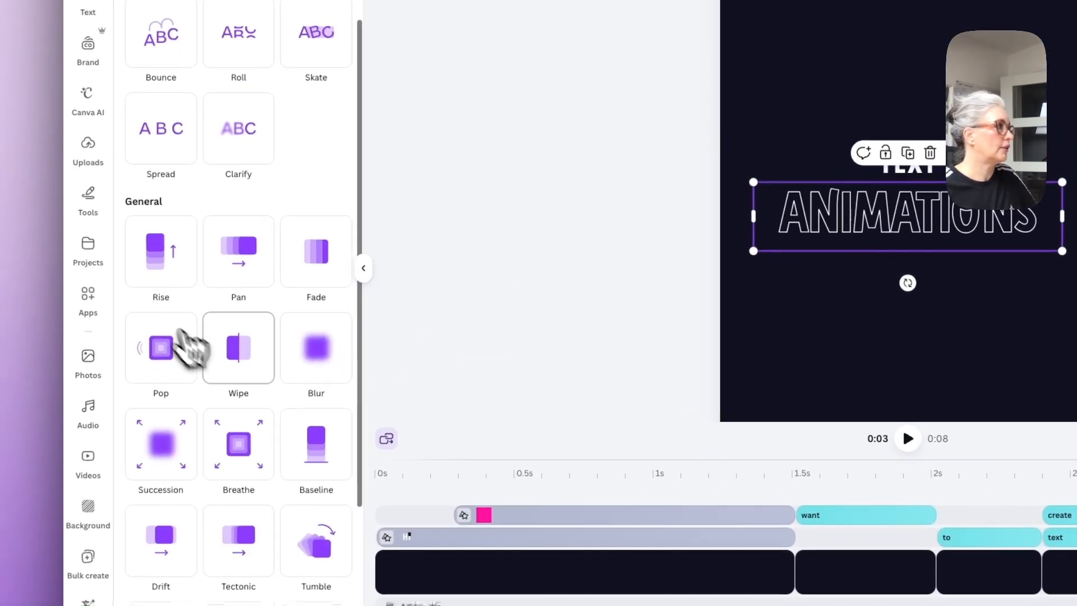
left_click(137, 264)
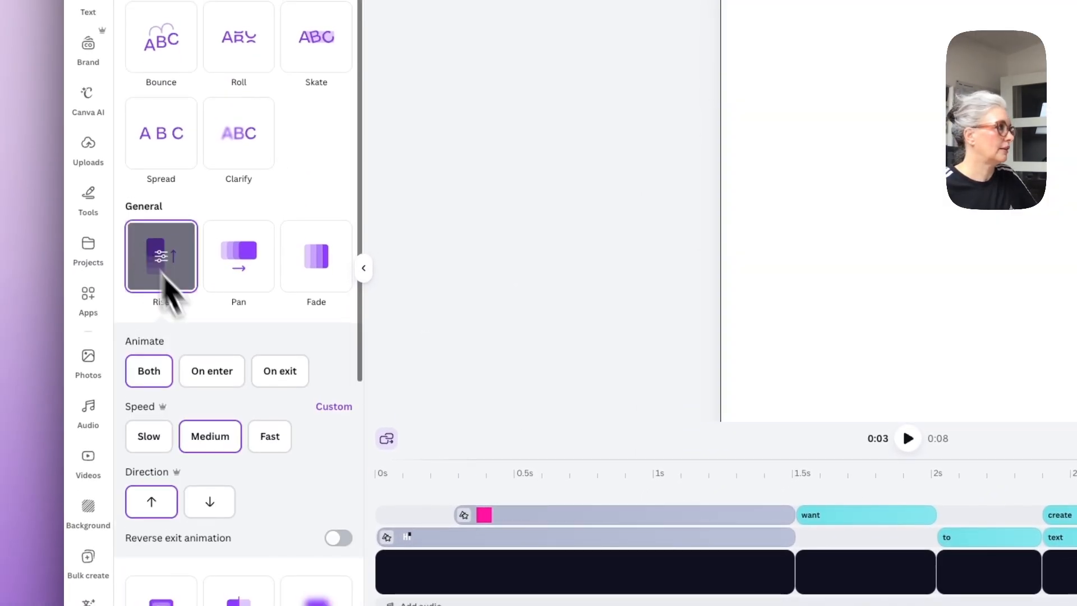
left_click(203, 371)
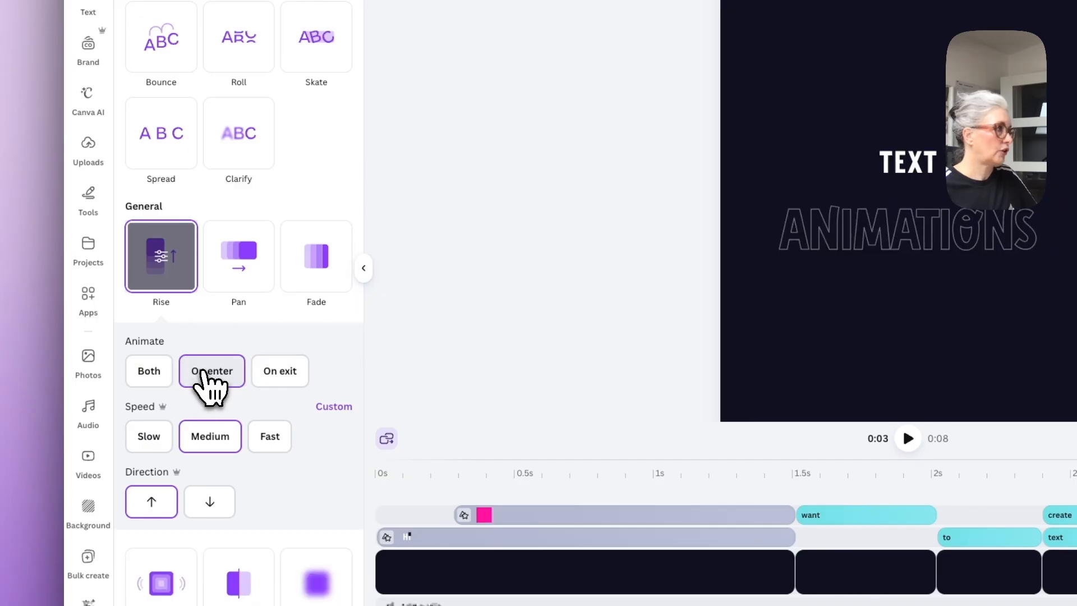
scroll(208, 387, "down", 3)
left_click(149, 317)
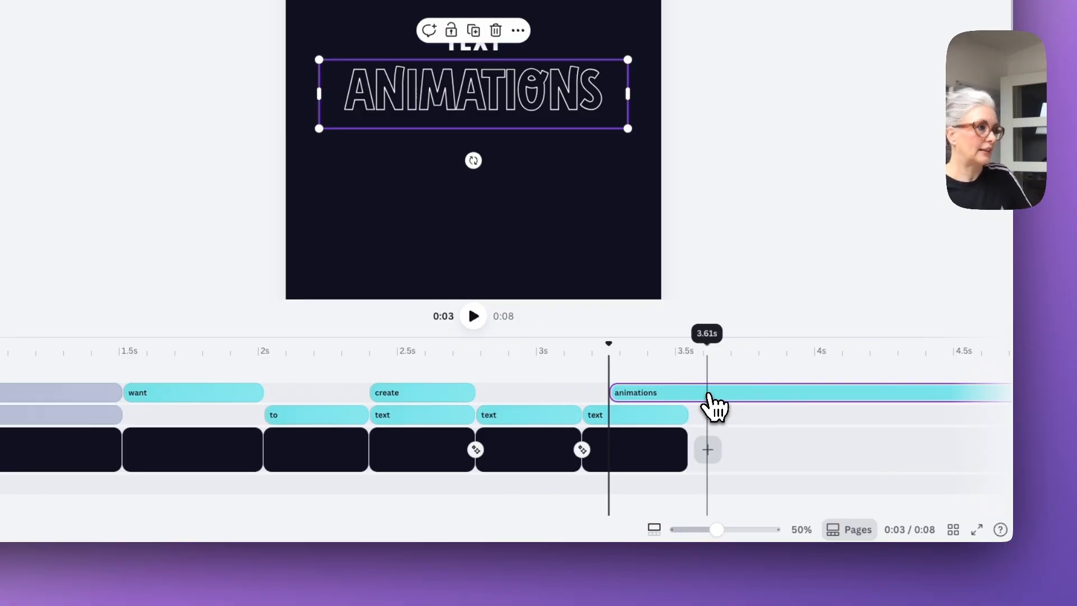
Align the "animations" clip with the sixth page's start and trim it to the page's end.
left_click_drag(708, 395, 679, 392)
scroll(679, 393, "right", 15)
left_click_drag(945, 392, 282, 388)
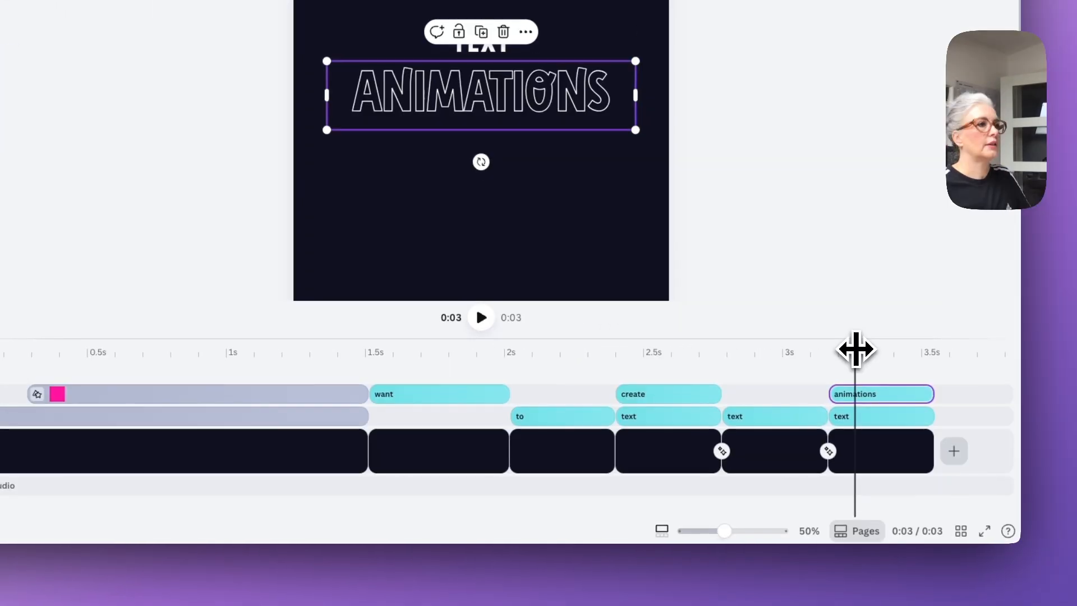
left_click_drag(853, 348, 540, 336)
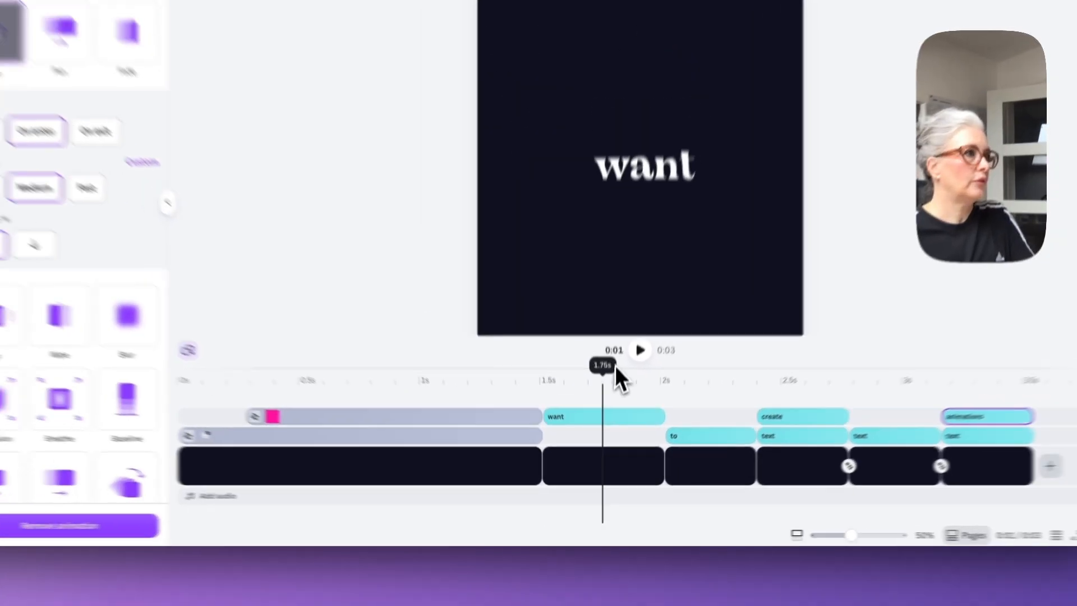
left_click_drag(615, 366, 774, 371)
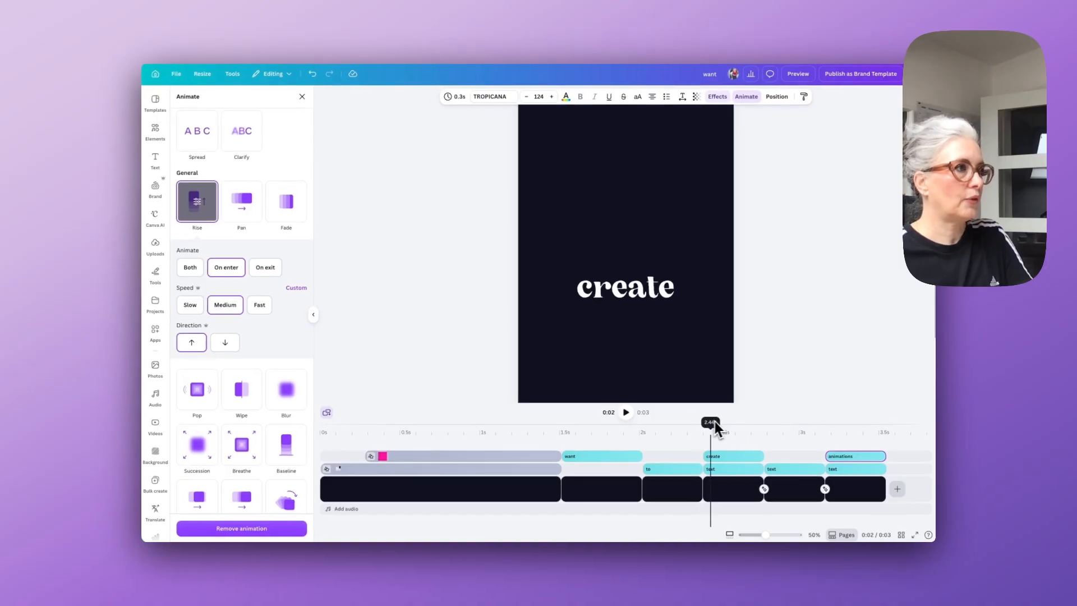
left_click_drag(748, 425, 850, 427)
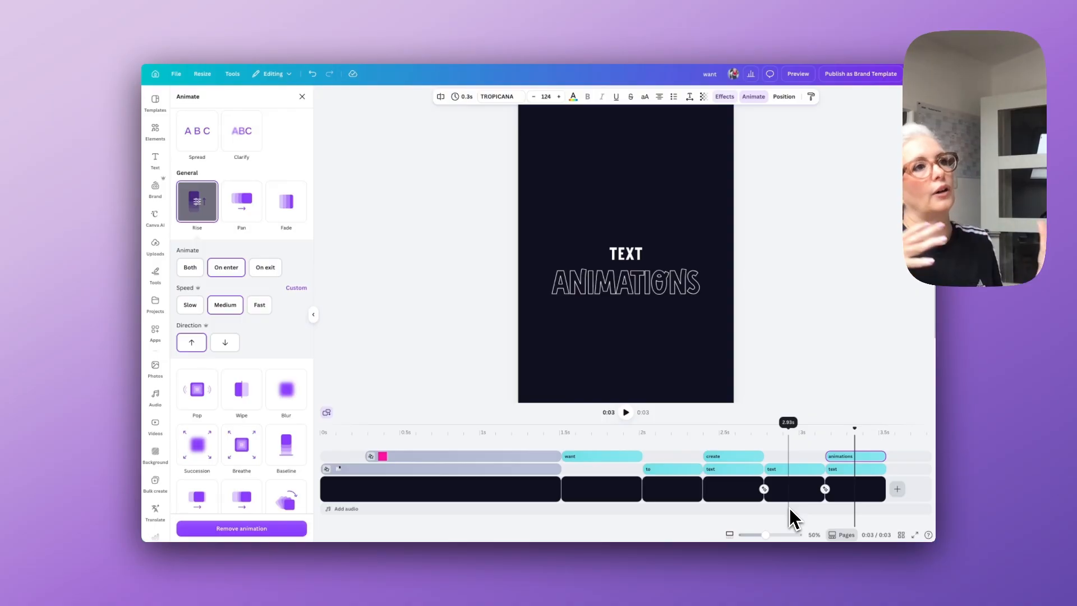
Duplicate the sixth page and extend the "text" and "animations" clips to the end of the new seventh page.
right_click(829, 484)
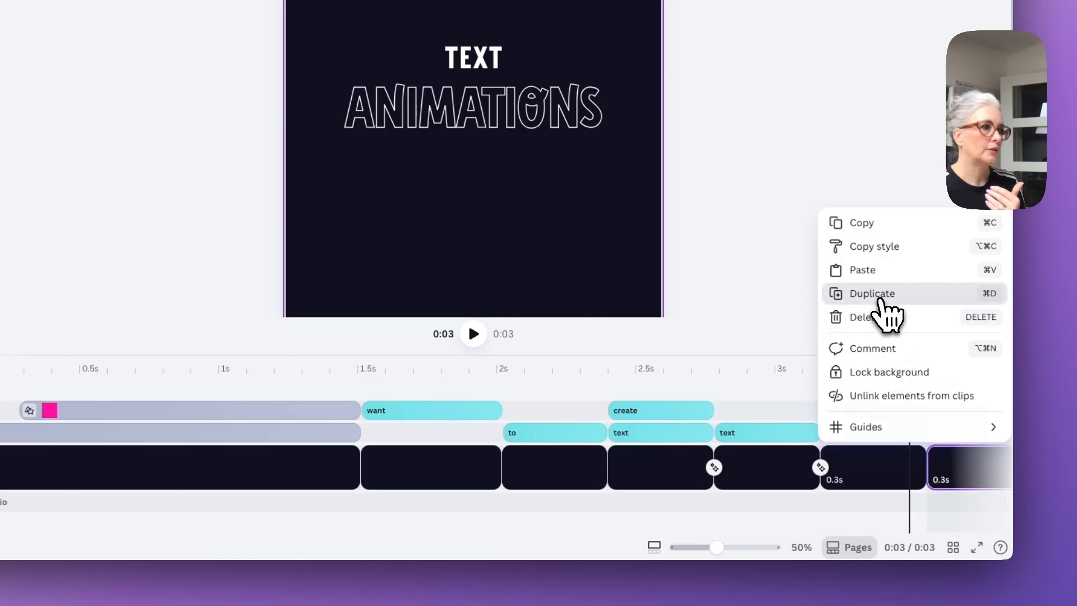
left_click(879, 300)
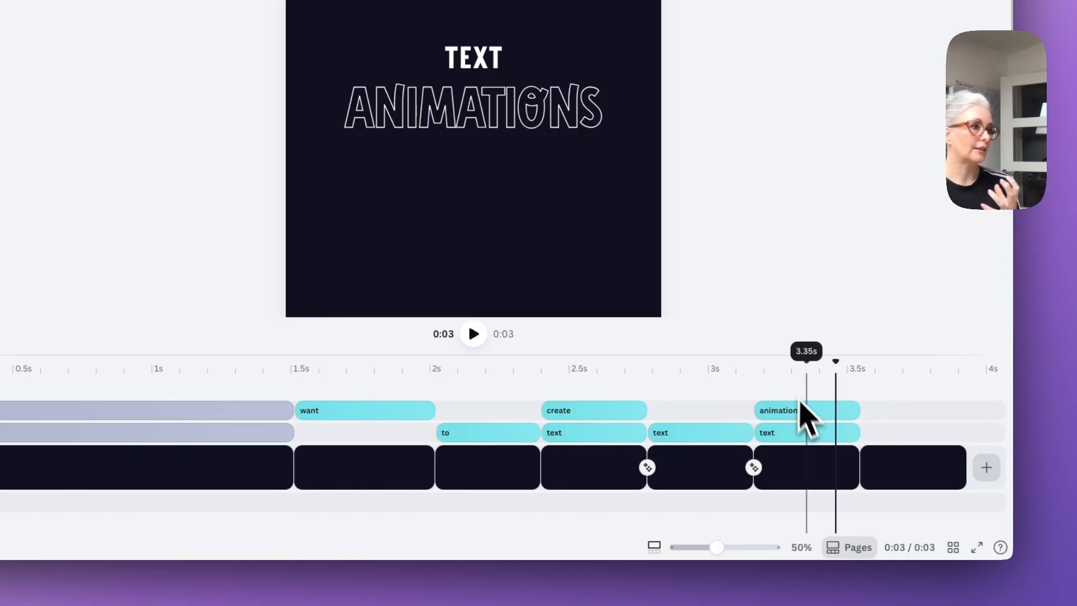
left_click(836, 434)
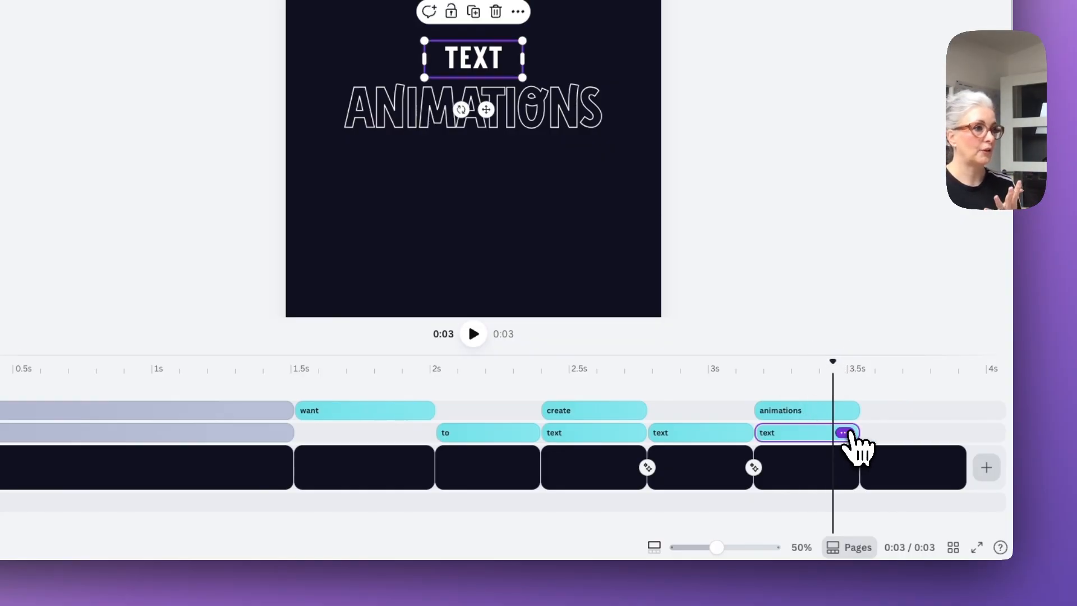
left_click_drag(852, 430, 962, 432)
left_click(853, 410)
left_click_drag(858, 404, 961, 406)
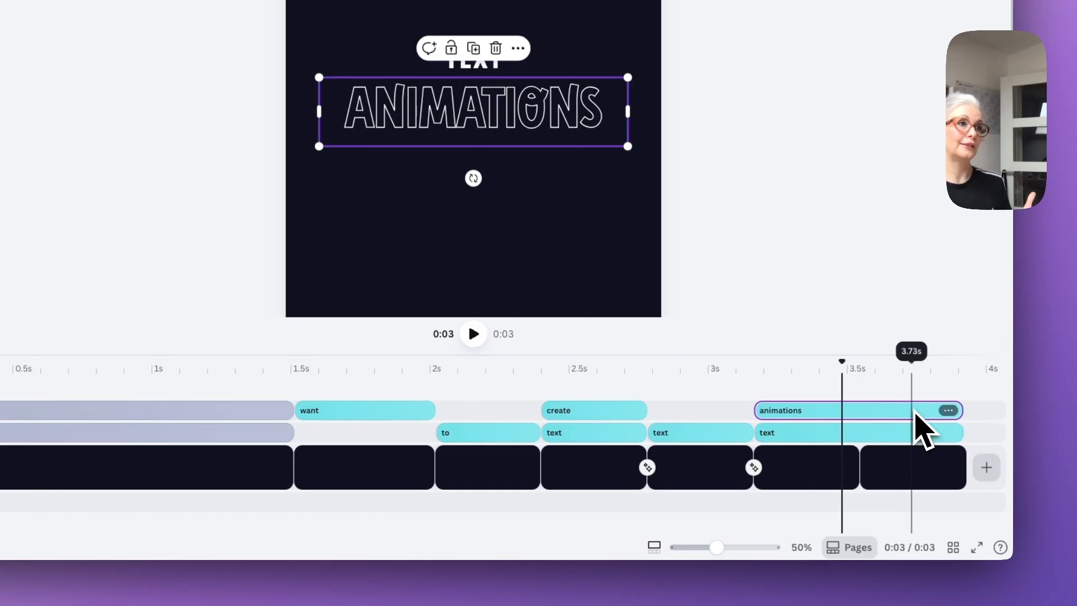
left_click_drag(844, 368, 886, 367)
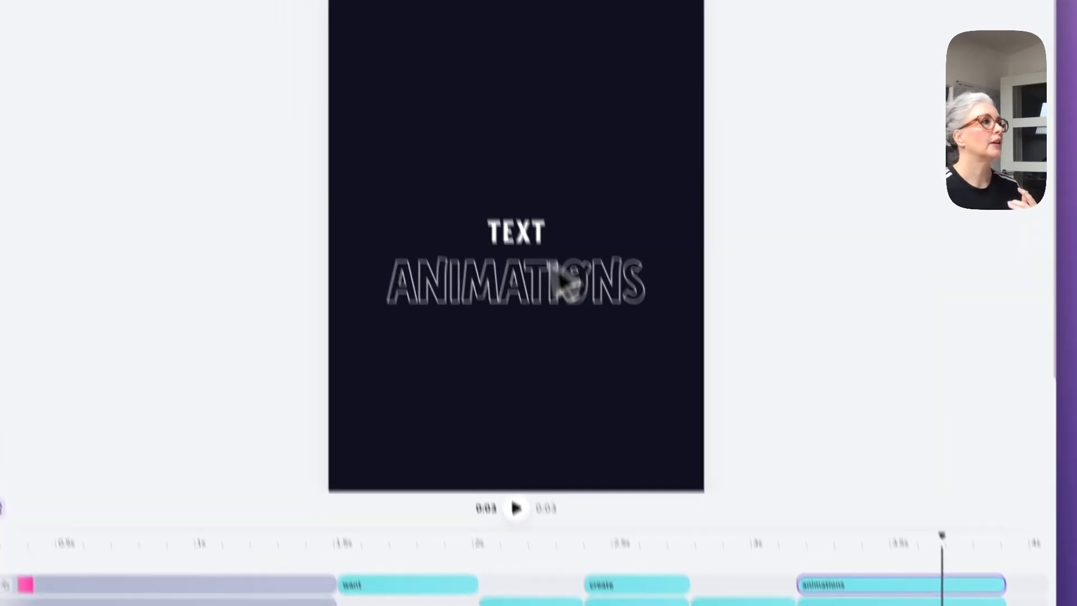
Duplicate the outlined "animations" heading and place the copy just below the original.
left_click(468, 107)
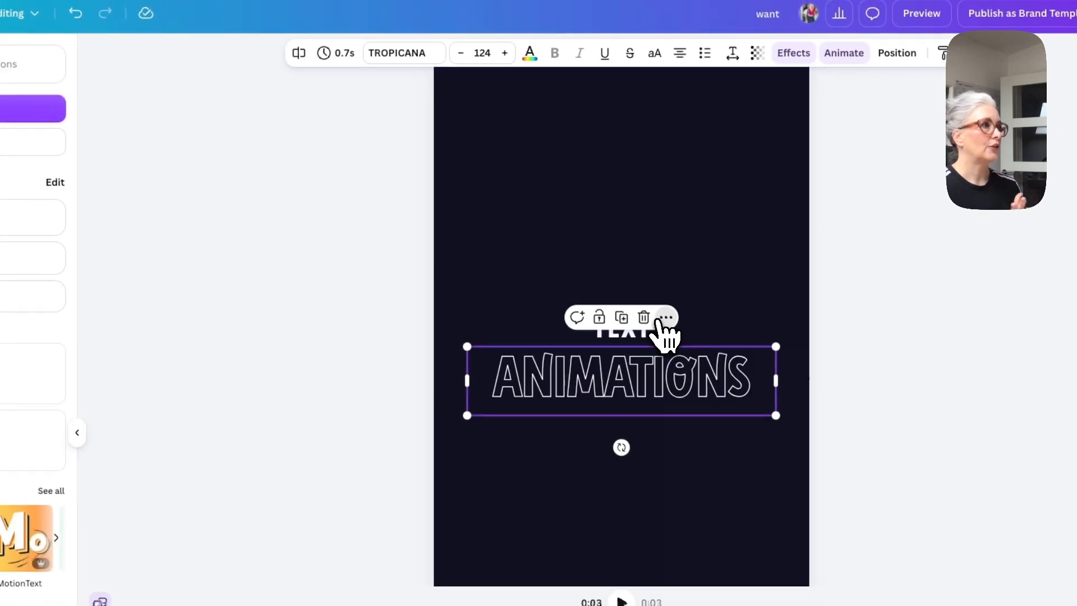
left_click(589, 299)
left_click(712, 426)
left_click_drag(596, 365, 596, 425)
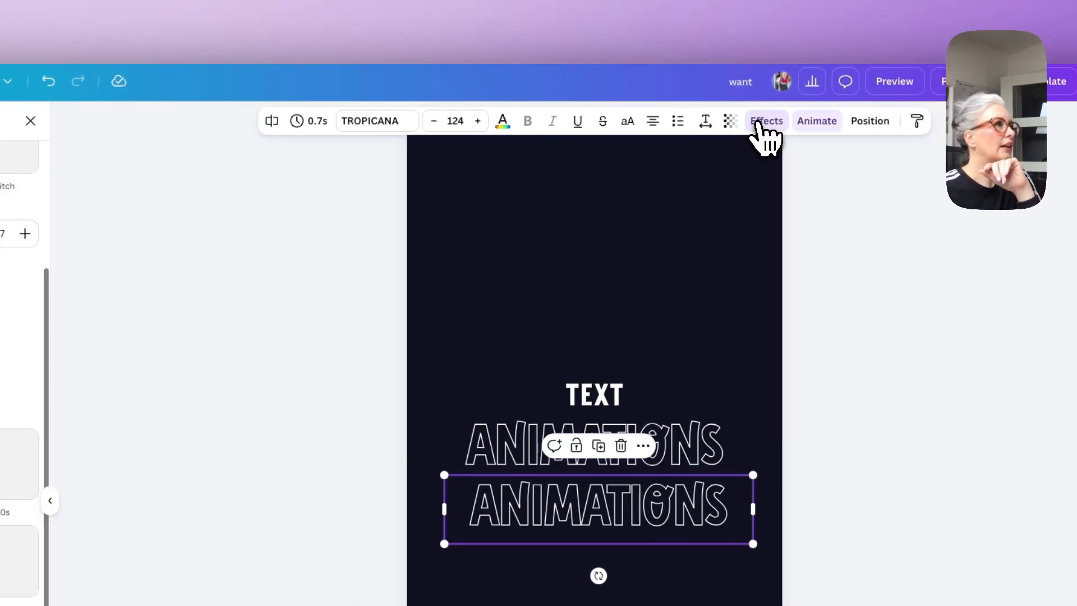
Remove the copy's Hollow effect, colour it pink and align it exactly over the outlined "animations" heading.
left_click(762, 130)
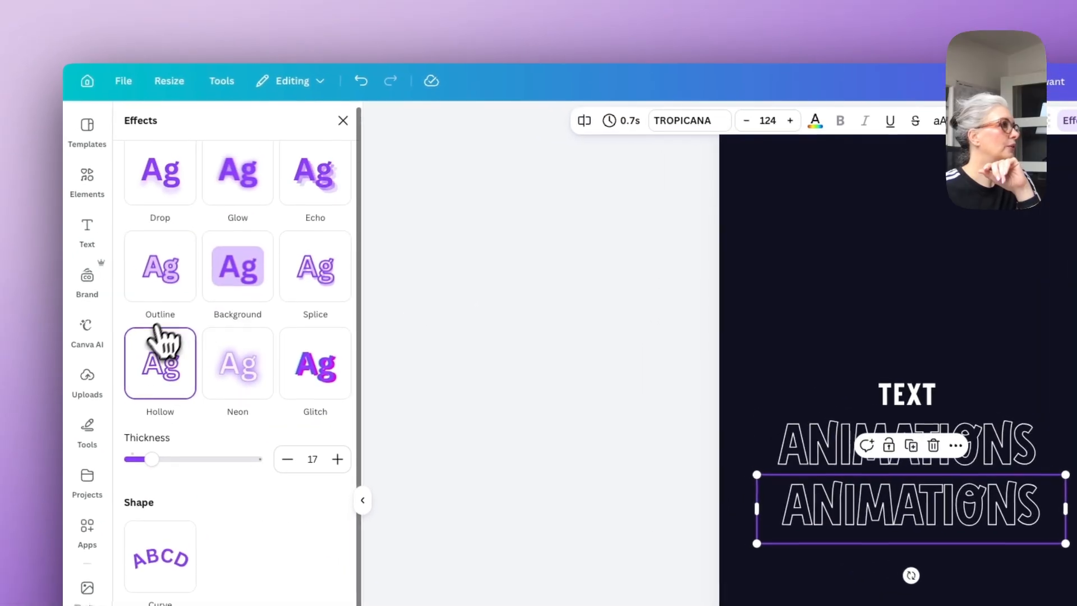
left_click(160, 342)
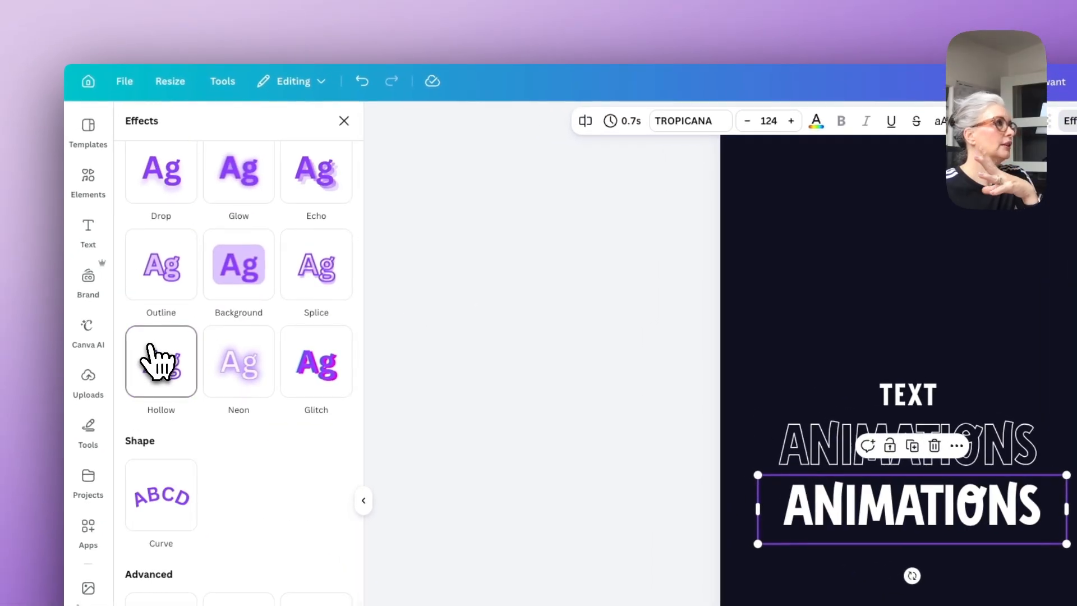
left_click(682, 121)
left_click(6, 270)
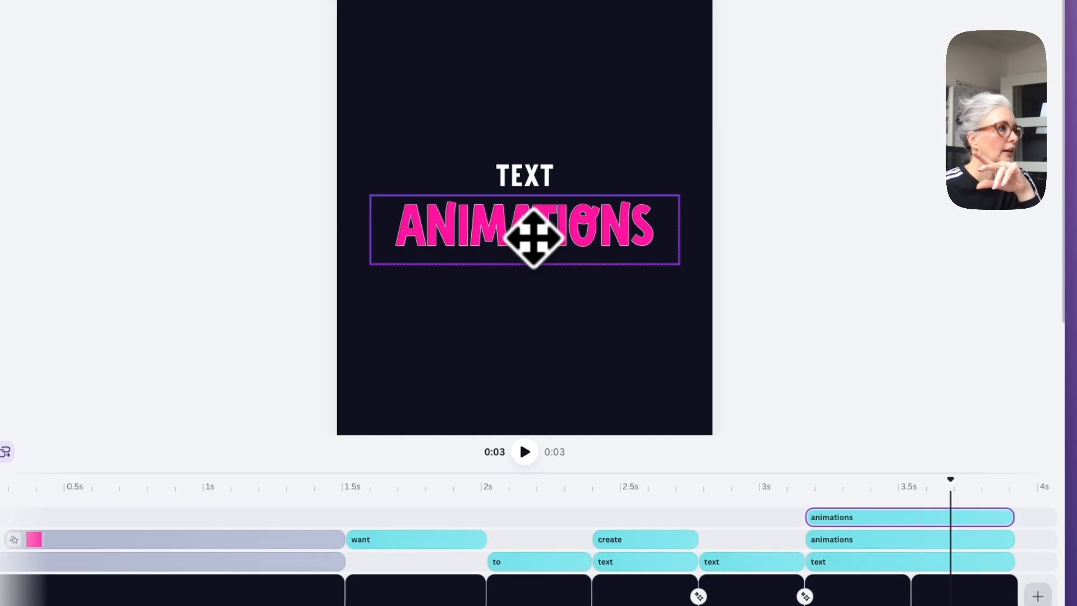
scroll(533, 239, "down", 1)
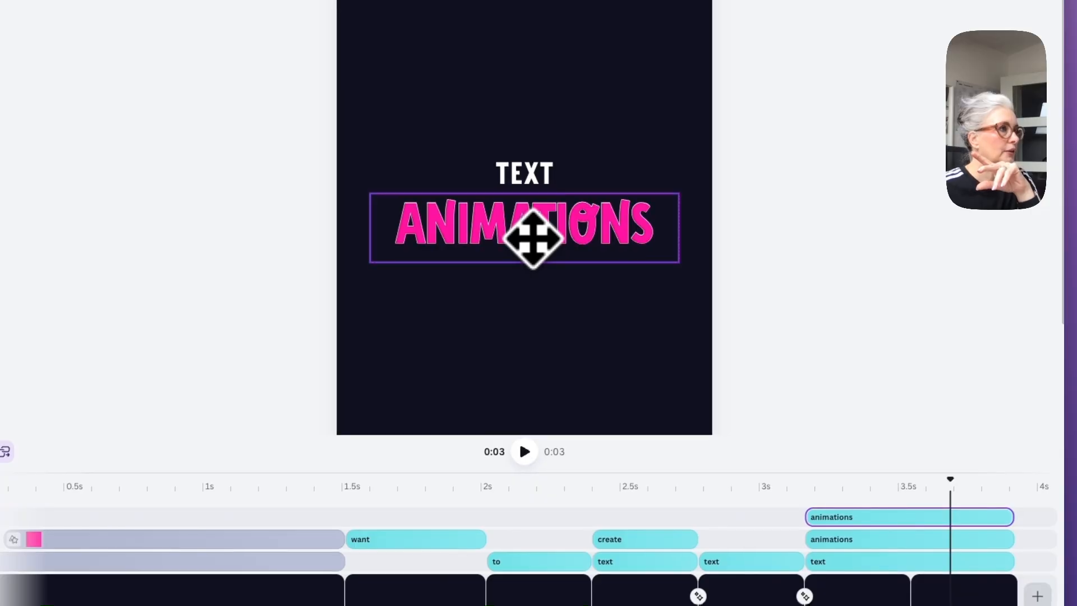
Move the pink "animations" clip below the outlined "animations" clip in the timeline, keeping their starts aligned.
left_click(533, 239)
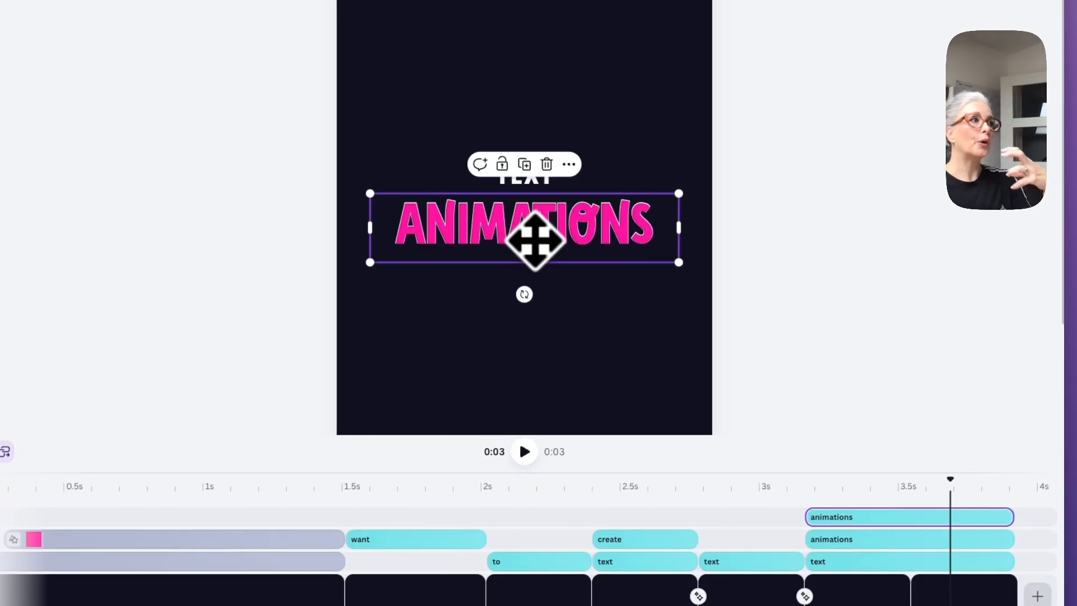
left_click_drag(884, 517, 885, 533)
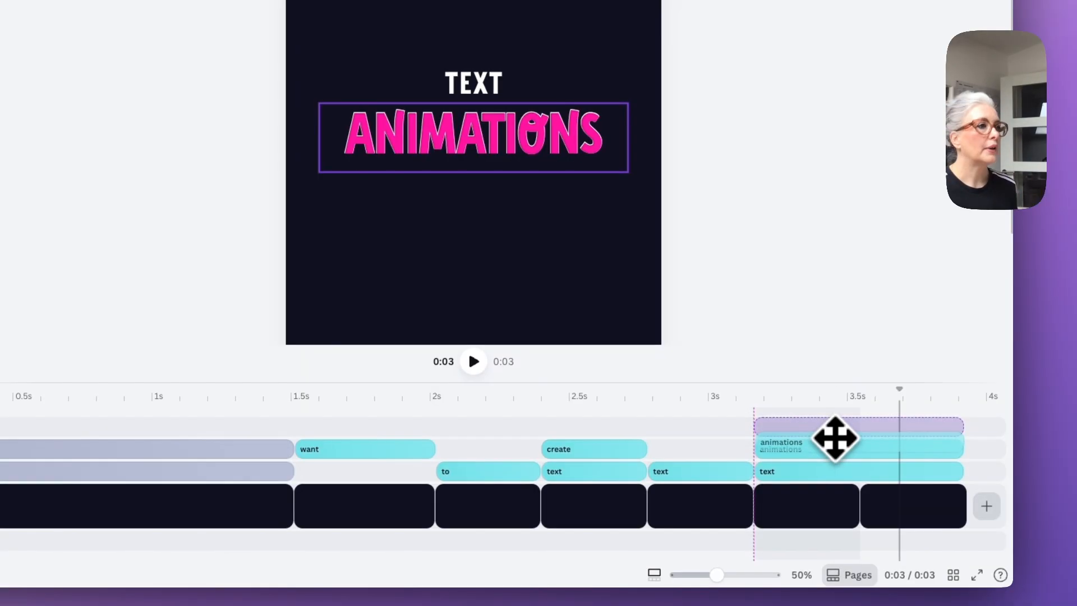
left_click_drag(835, 444, 817, 450)
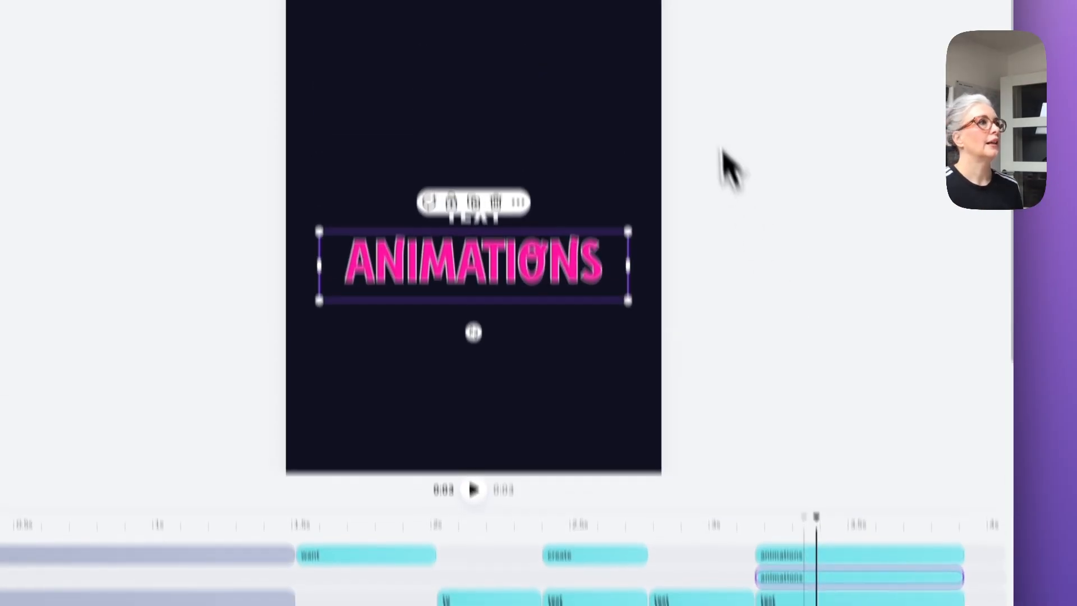
Apply the Wipe animation on enter to the pink "animations" heading and trim its clip to start with the seventh page.
left_click(727, 103)
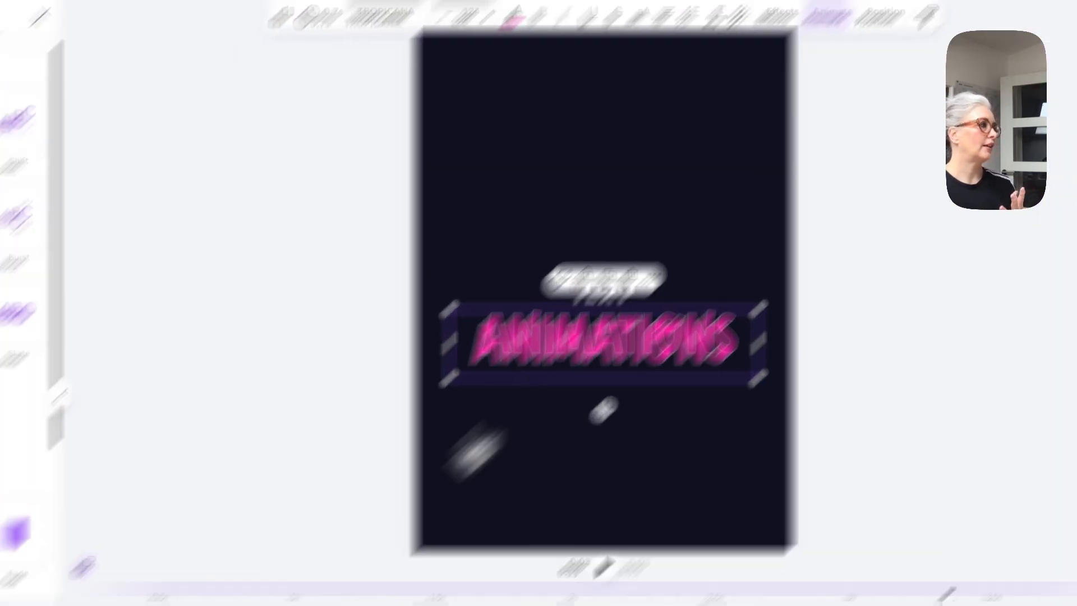
left_click(217, 539)
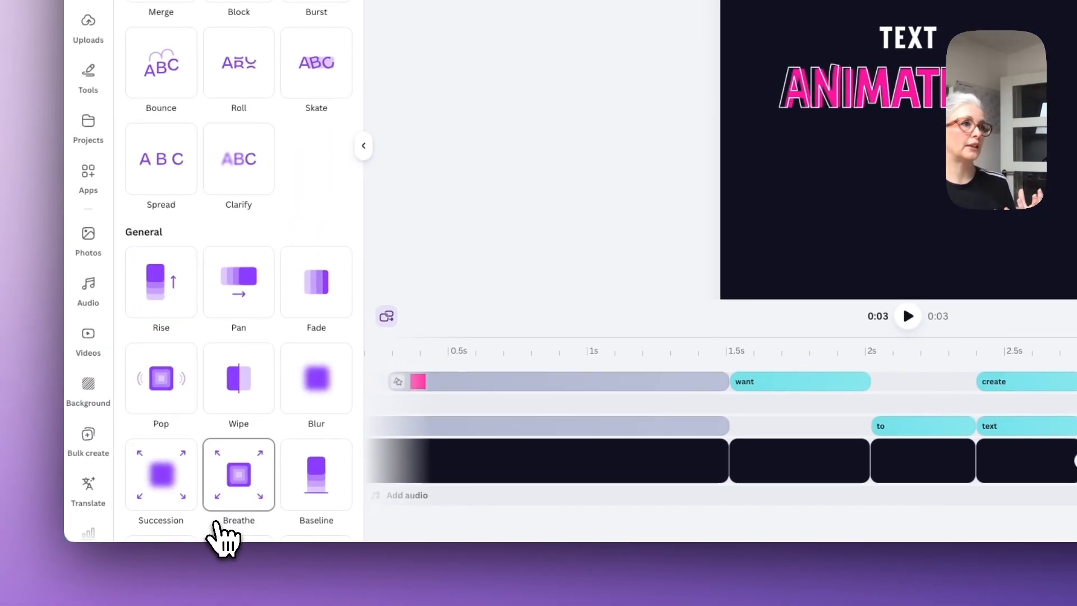
scroll(227, 504, "down", 3)
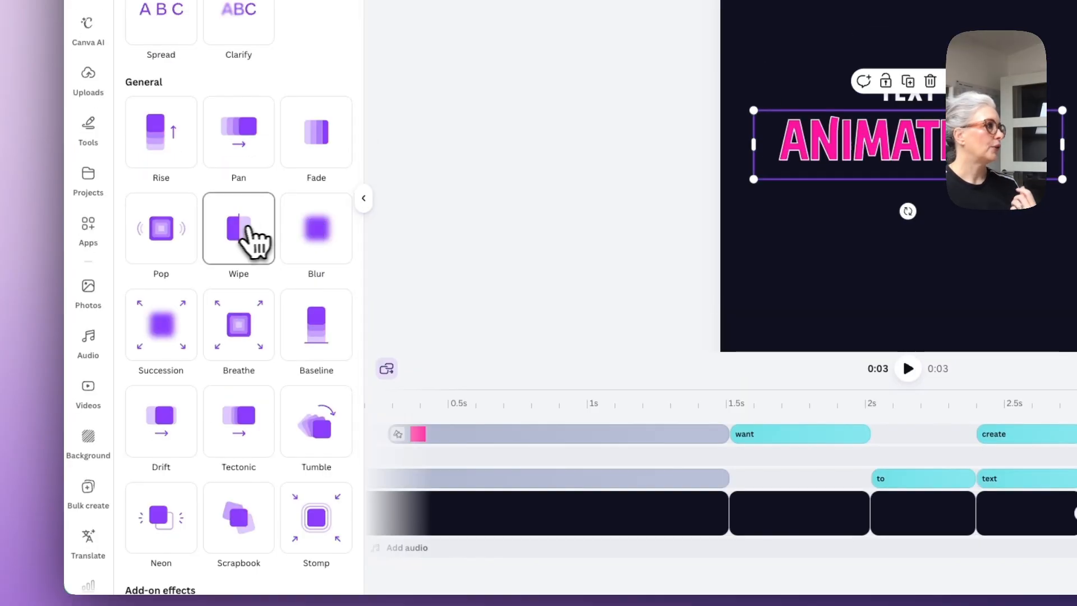
left_click(241, 187)
left_click(219, 344)
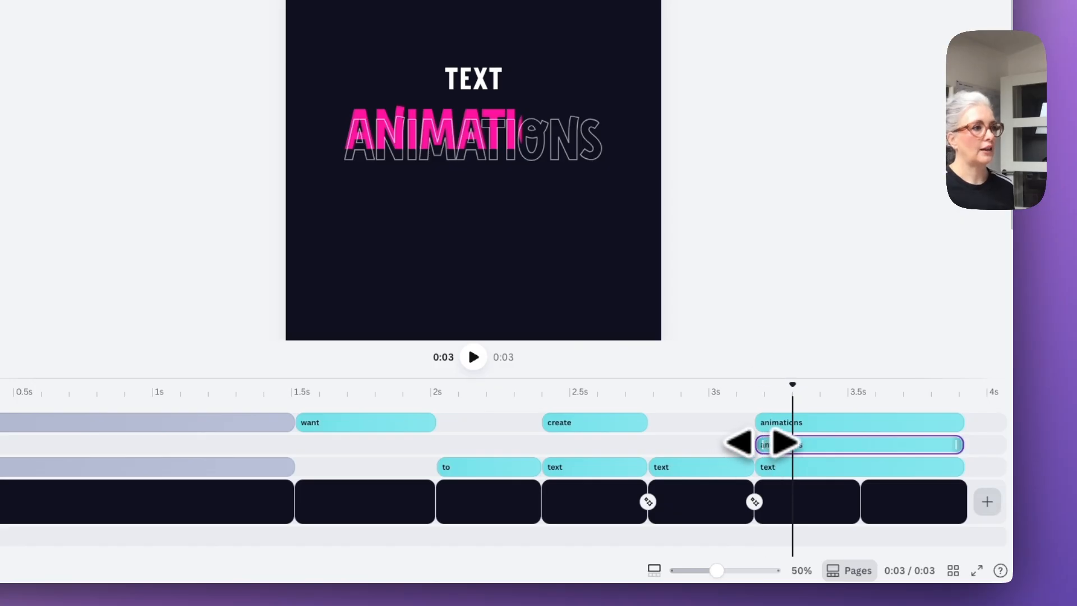
left_click_drag(761, 444, 859, 444)
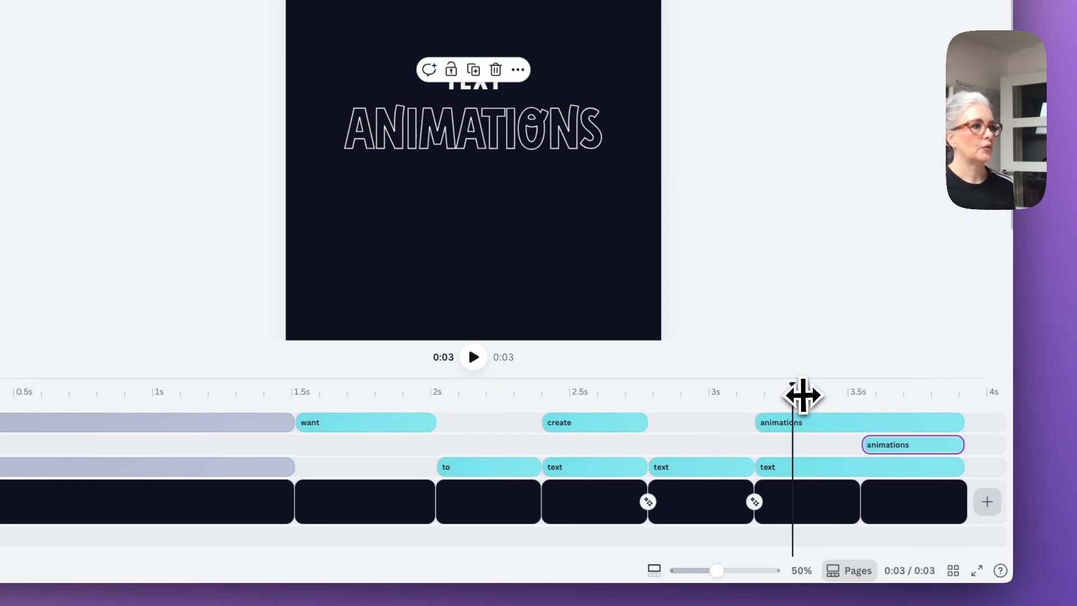
left_click_drag(790, 387, 878, 396)
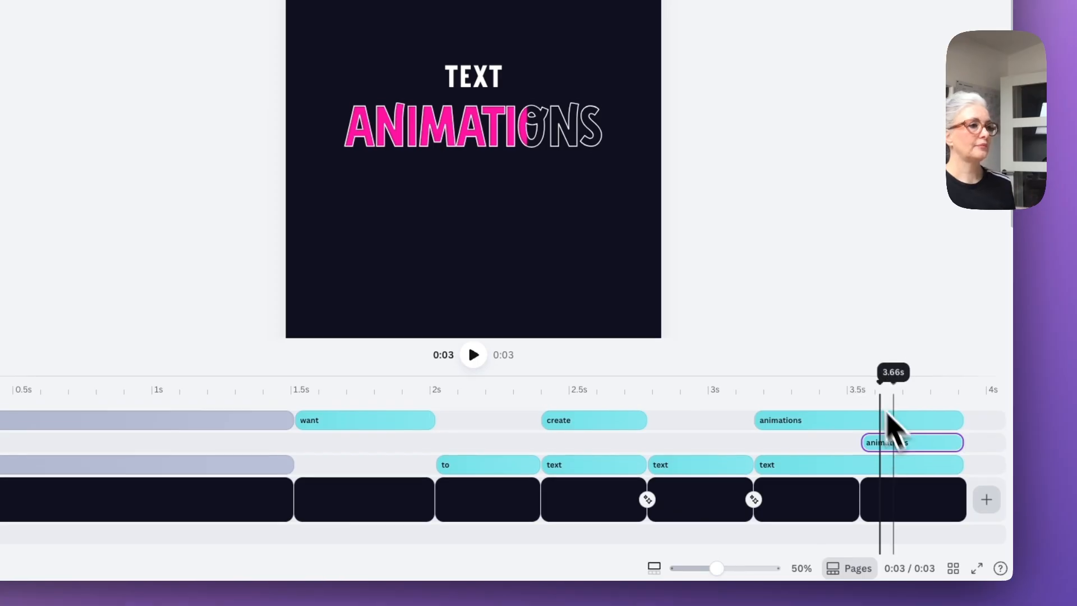
Lengthen the seventh page to 0.8 s and extend the "text" and both "animations" clips to its end.
left_click(922, 495)
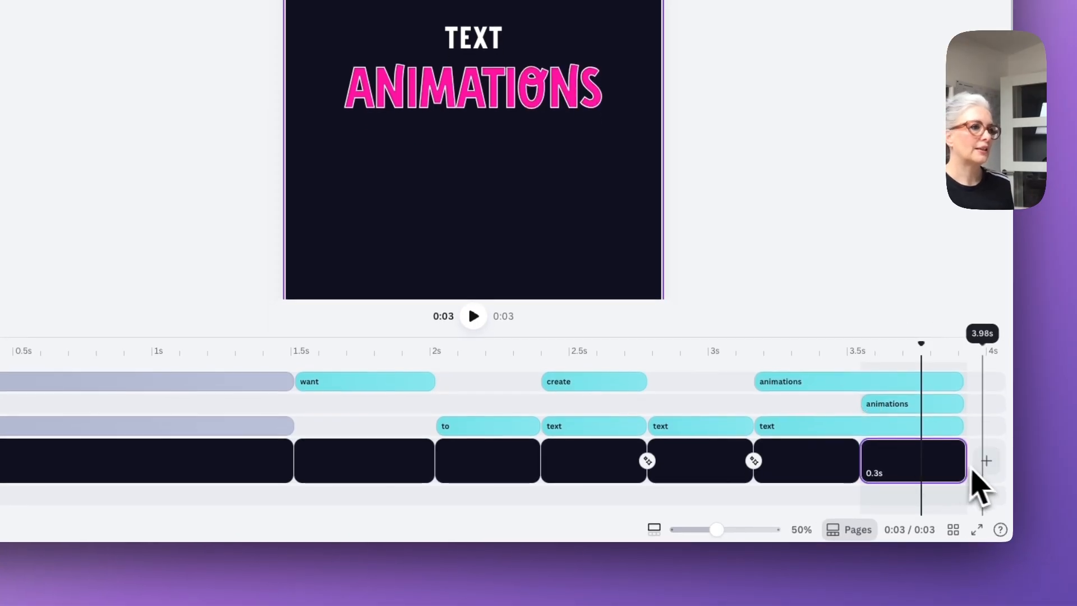
mouse_move(964, 468)
left_mouse_down()
mouse_move(975, 468)
mouse_move(916, 462)
mouse_move(979, 459)
mouse_move(846, 457)
mouse_move(950, 458)
left_mouse_up()
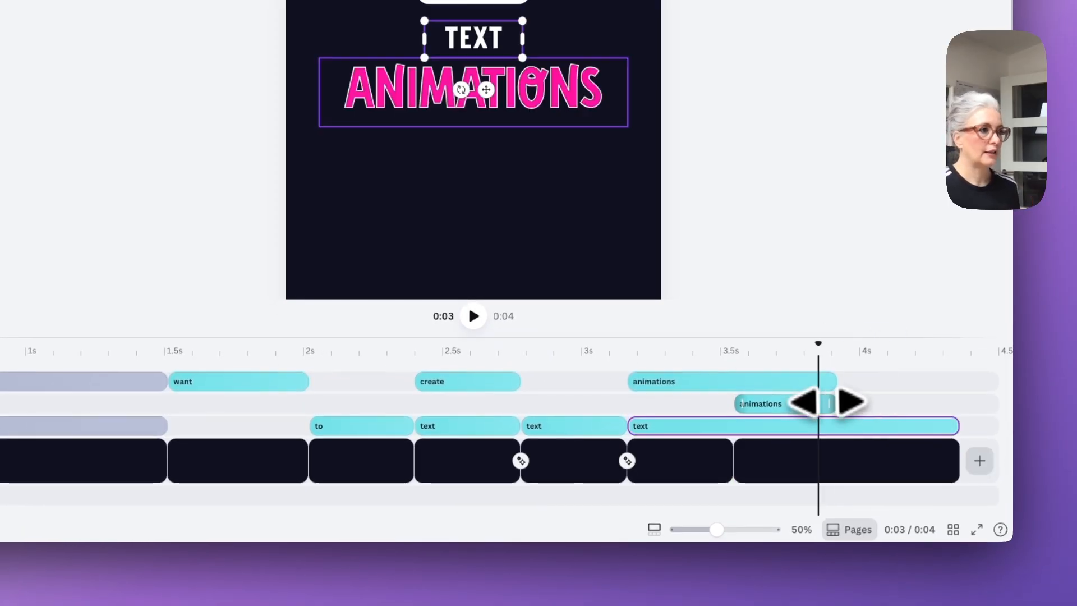
left_click(830, 403)
left_click_drag(825, 402, 958, 401)
left_click(828, 381)
left_click_drag(828, 381, 958, 380)
Play back the sequence from the "create" section to review the text animations.
left_click(818, 354)
left_click_drag(818, 357, 595, 381)
left_click(560, 316)
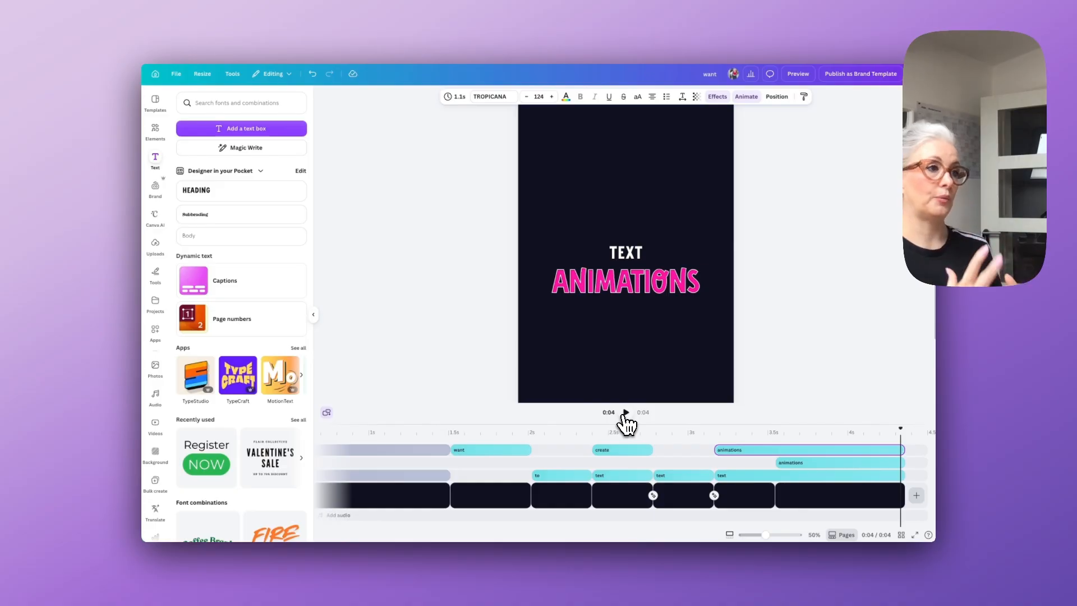
left_click(867, 495)
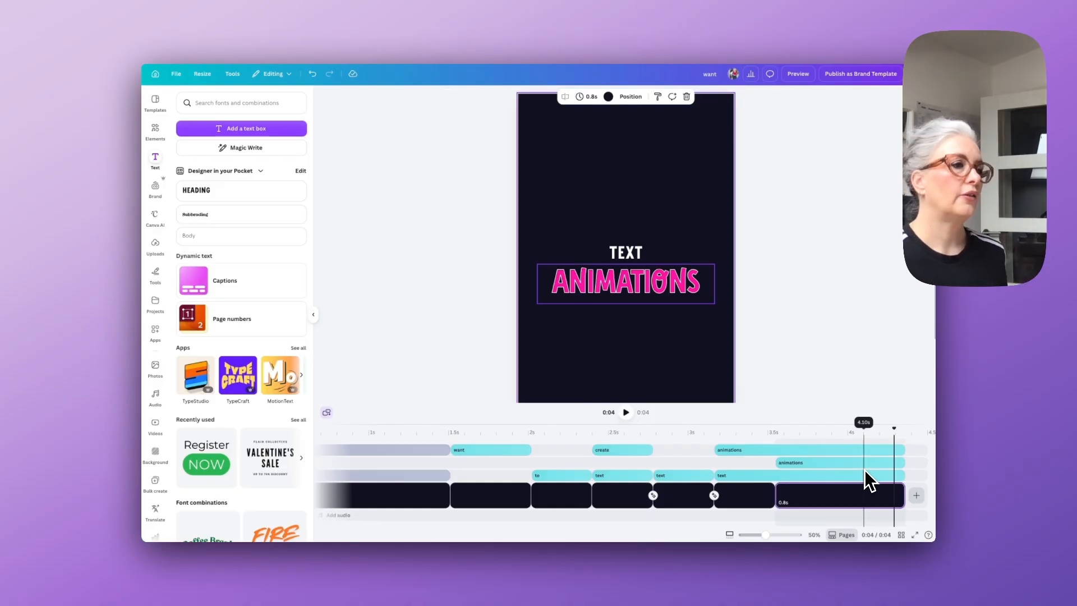
left_click(918, 496)
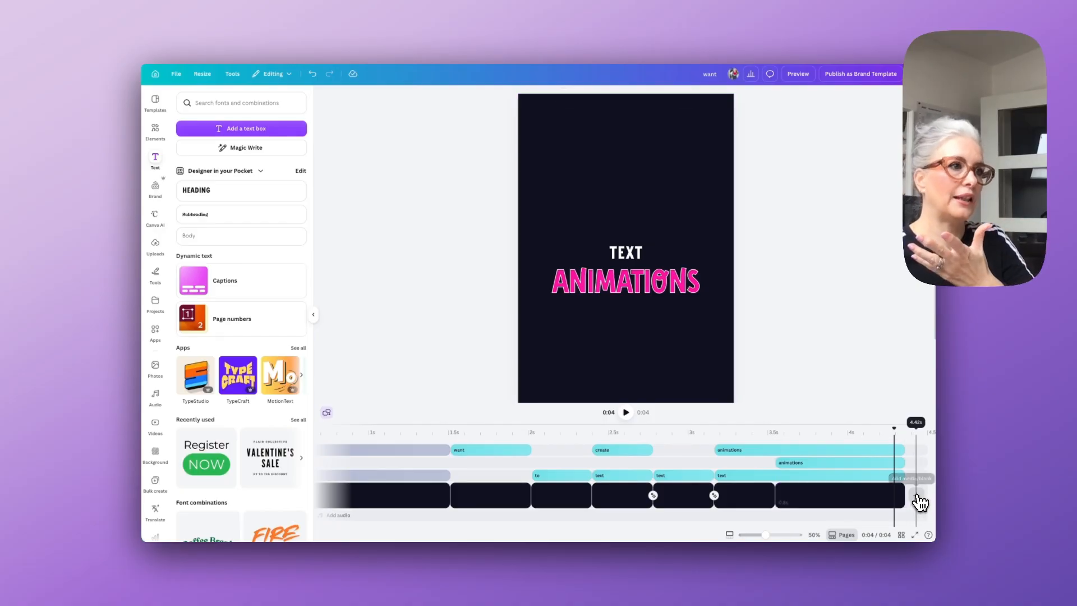
left_click(899, 477)
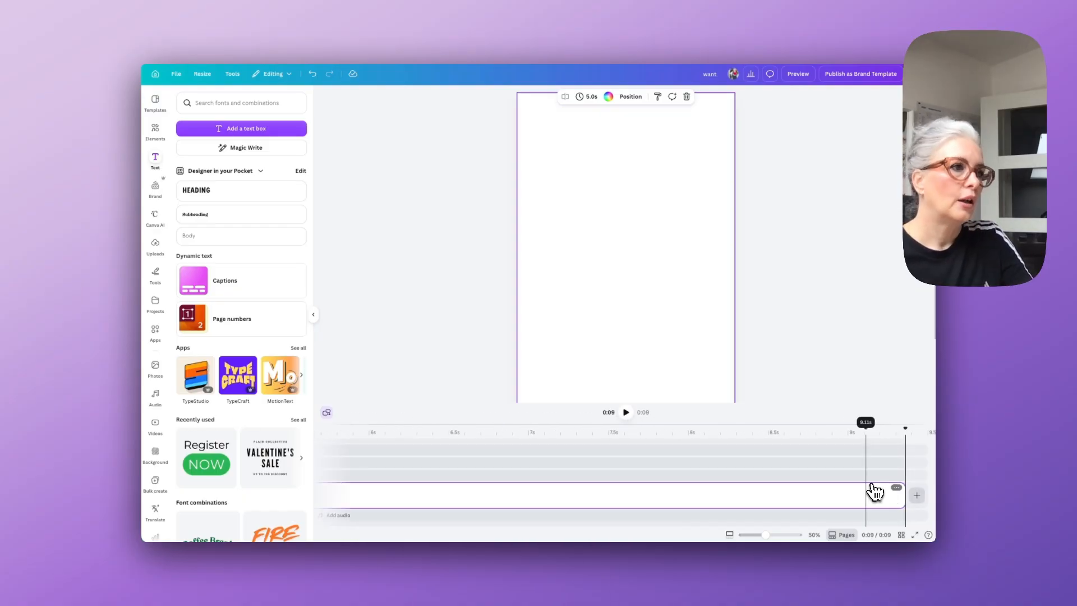
left_click(868, 490)
key("Delete")
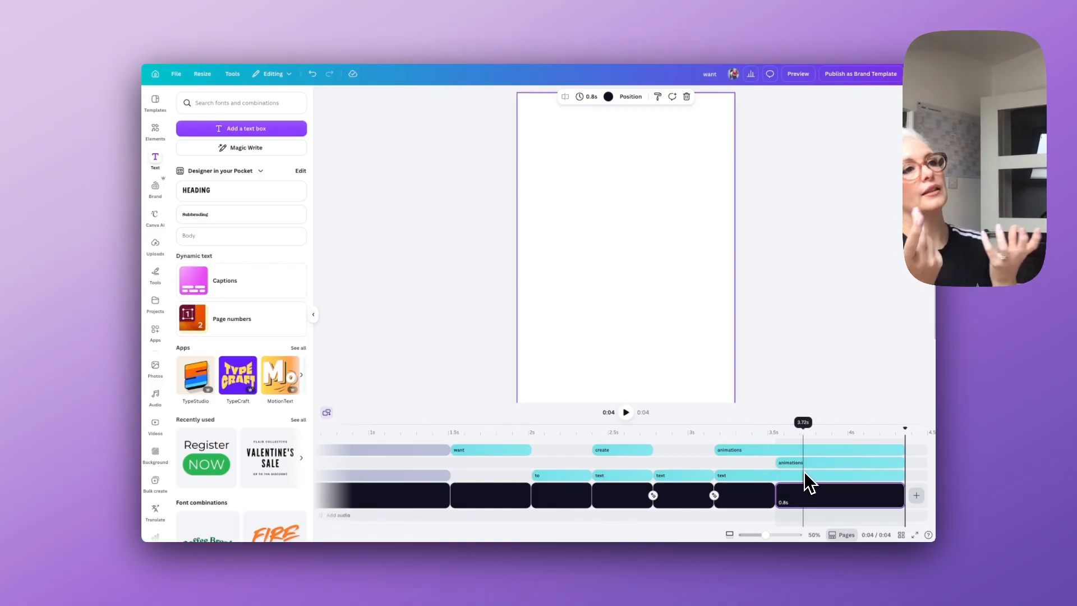
Duplicate the seventh page and shorten the new eighth page to 0.4 s.
left_click(894, 488)
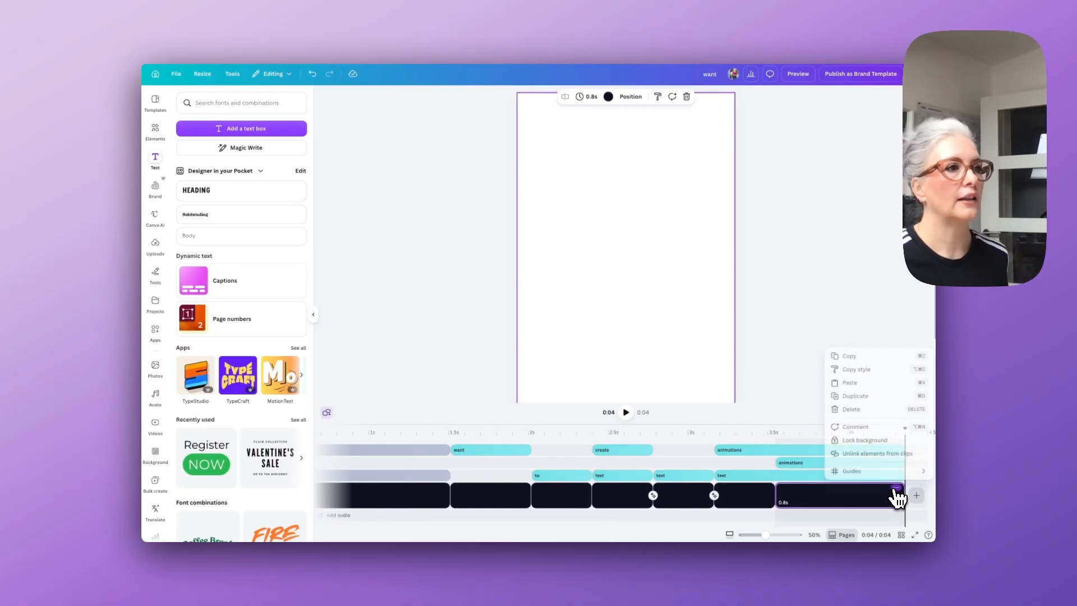
left_click(854, 397)
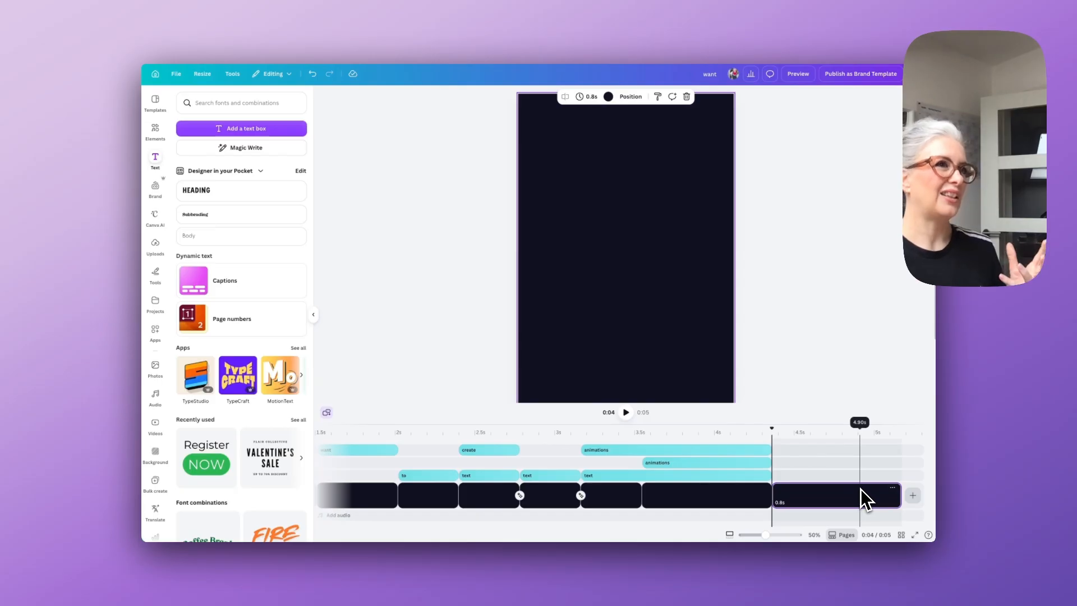
left_click_drag(898, 495, 833, 495)
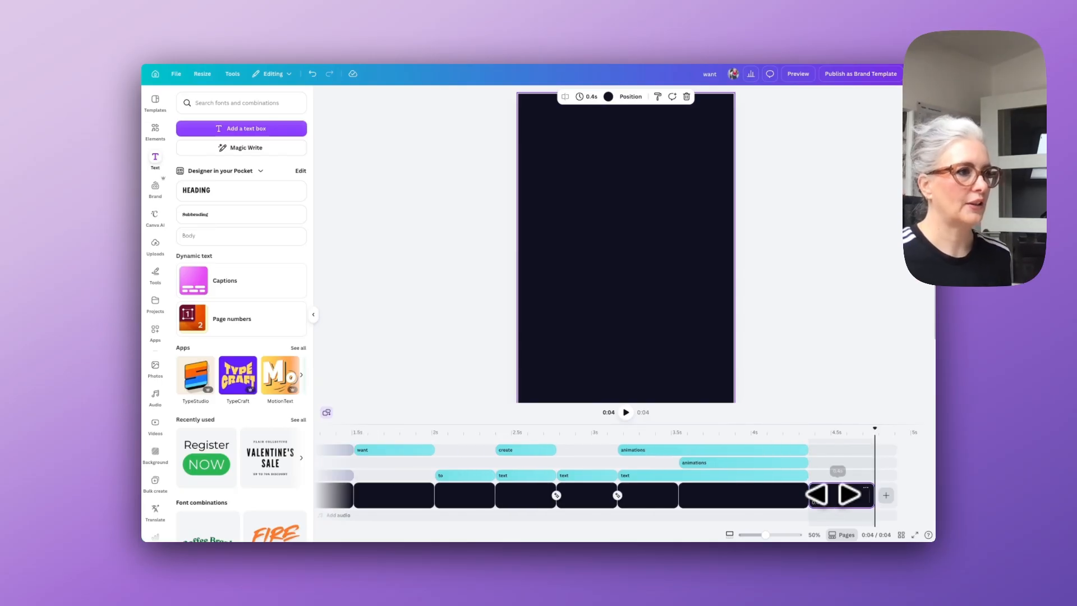
Add white size 190 text "like" left of centre on the eighth page, with its clip spanning that page.
key("t")
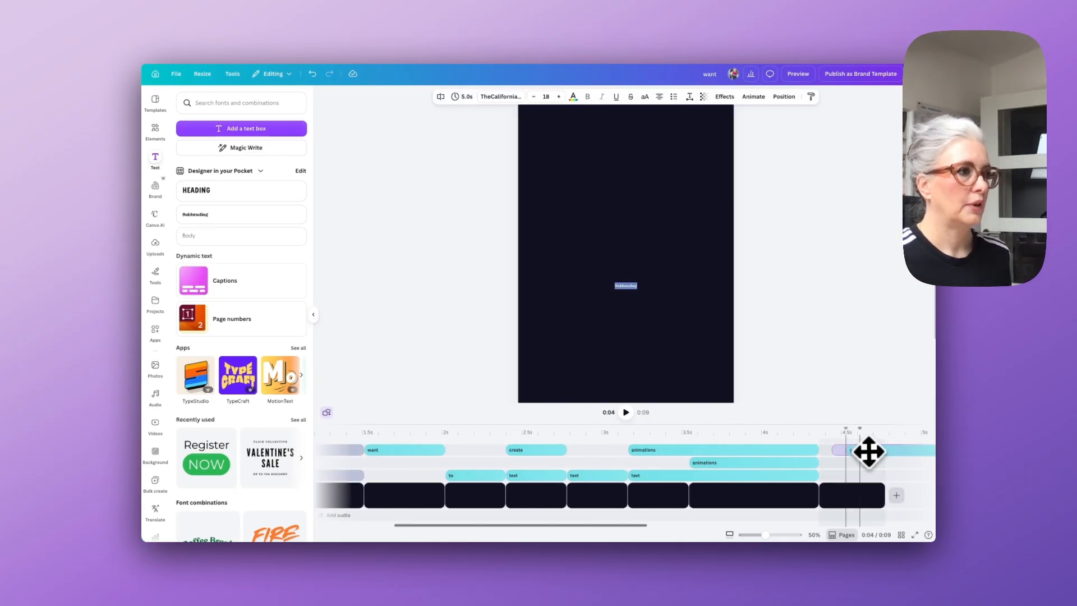
type("like")
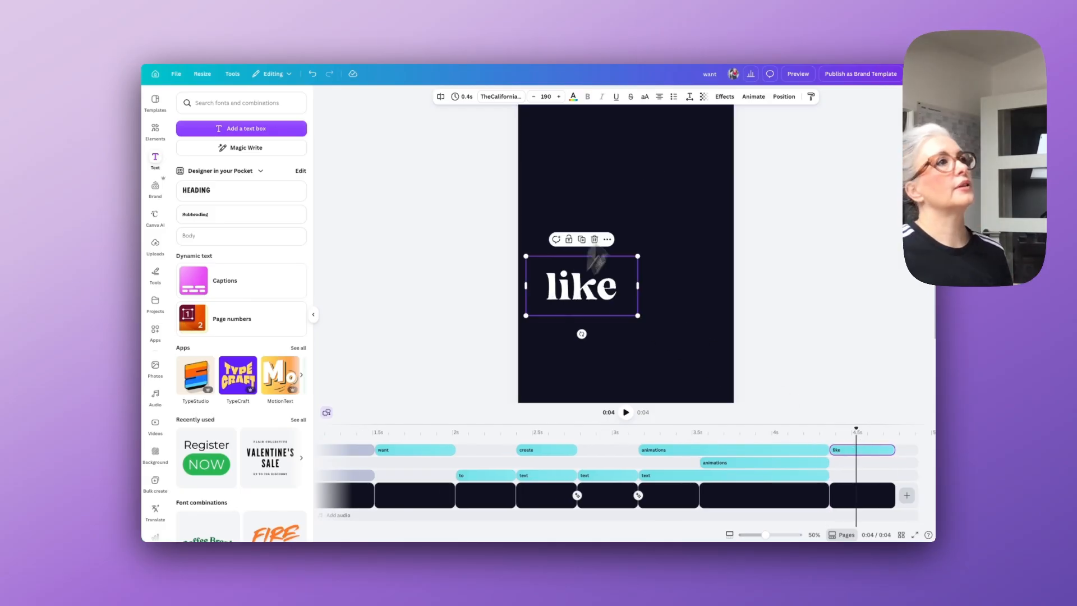
Apply the Stomp animation to the "like" text, on enter only.
left_click(752, 96)
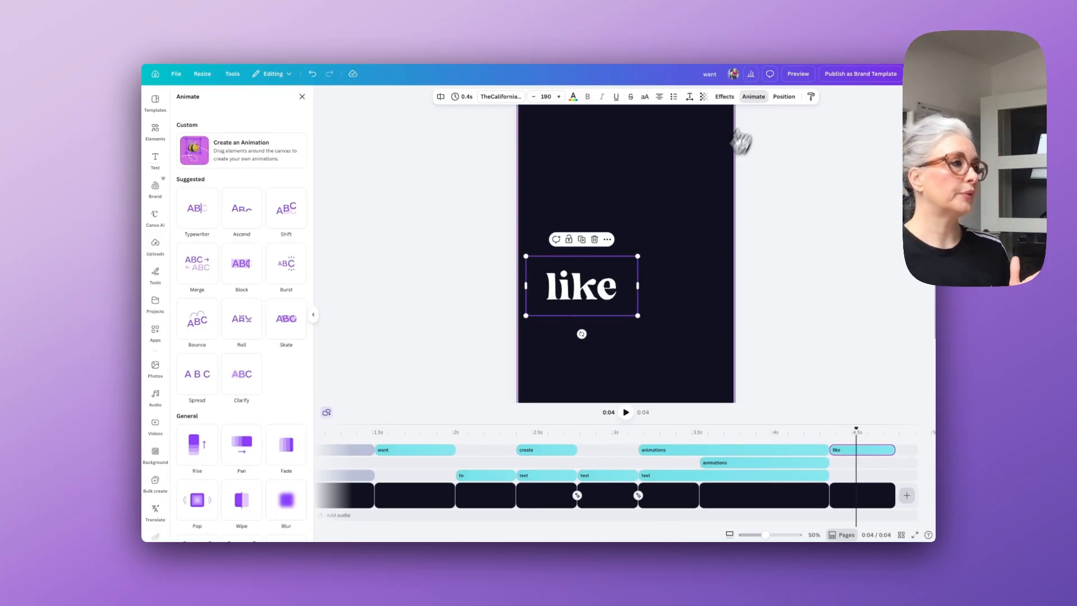
scroll(254, 362, "down", 2)
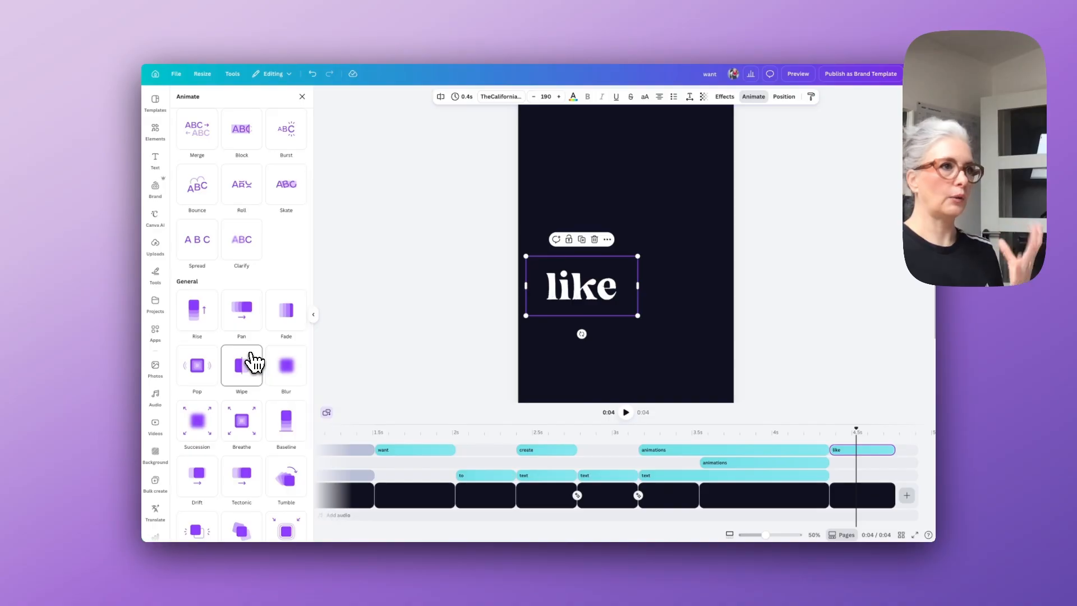
scroll(254, 362, "down", 2)
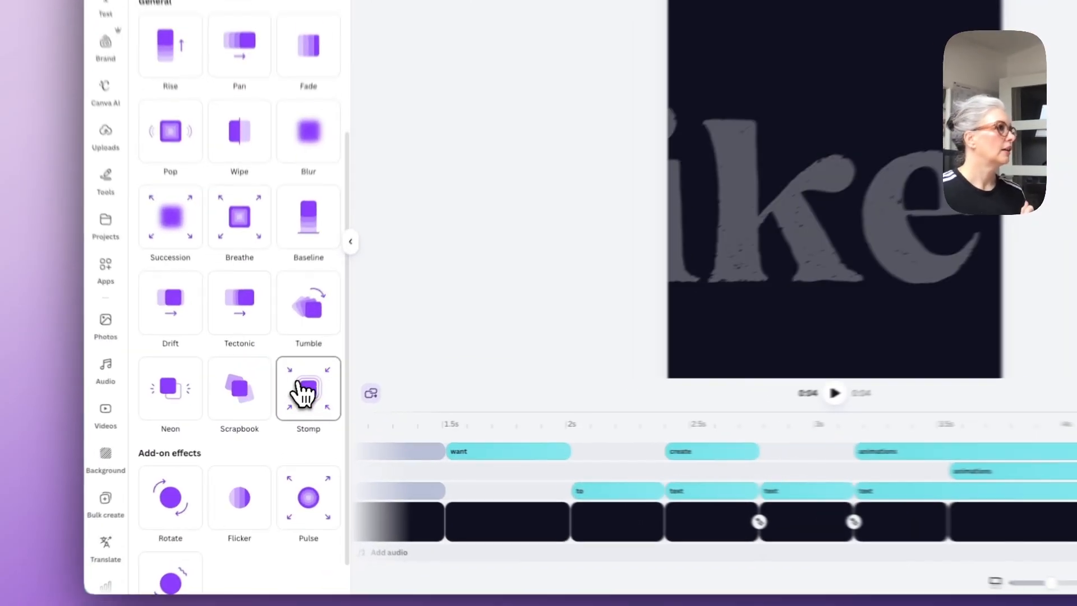
left_click(282, 409)
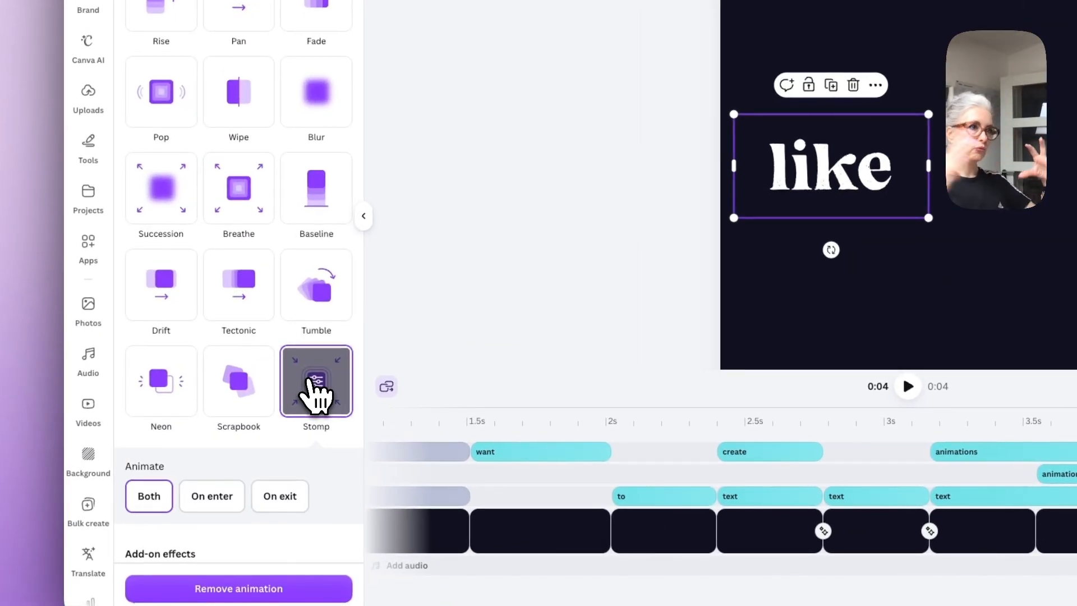
scroll(314, 392, "down", 4)
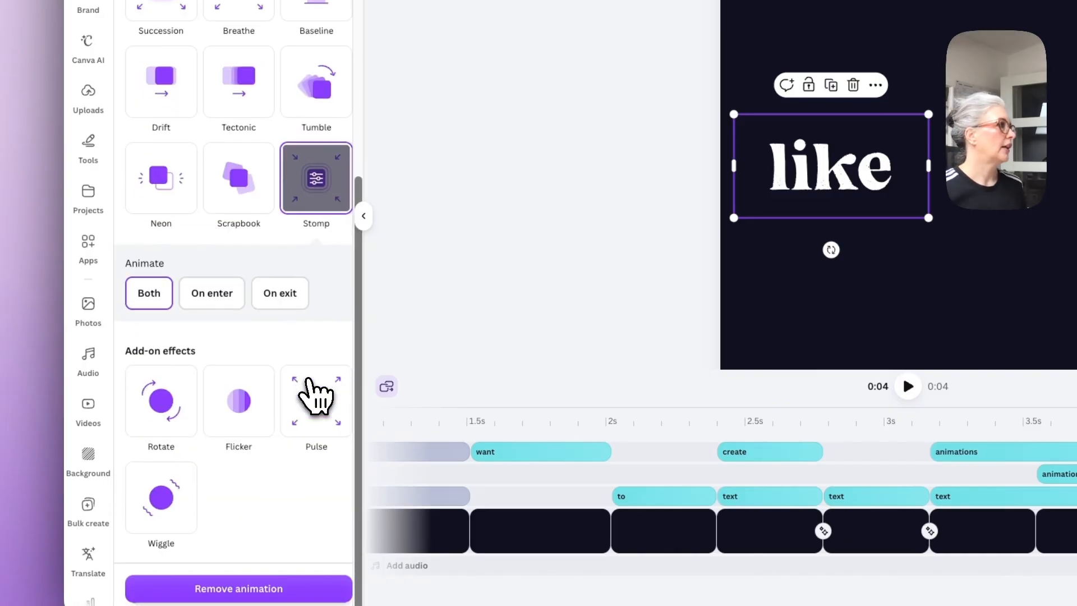
left_click(205, 298)
Duplicate the eighth page and extend the "like" clip to the end of the new ninth page.
right_click(933, 462)
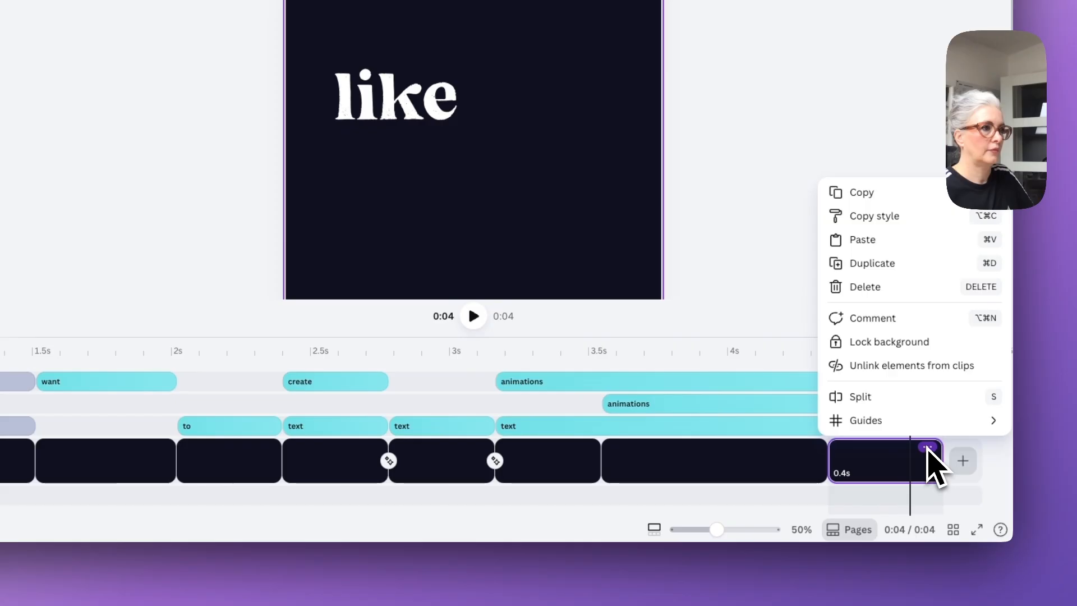
left_click(880, 263)
scroll(774, 452, "right", 3)
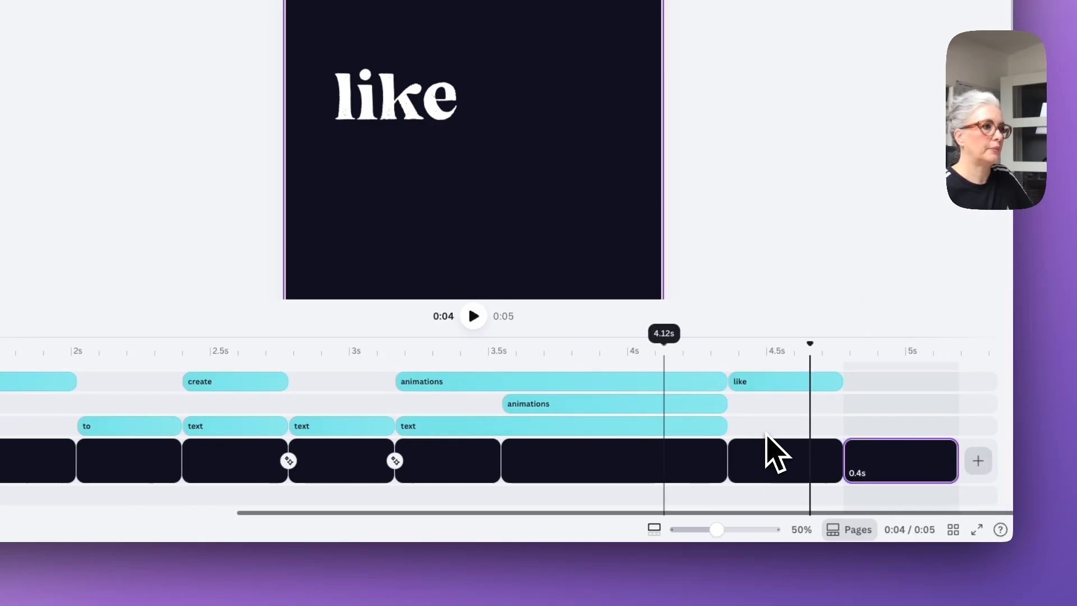
left_click(832, 381)
left_click_drag(838, 381, 957, 380)
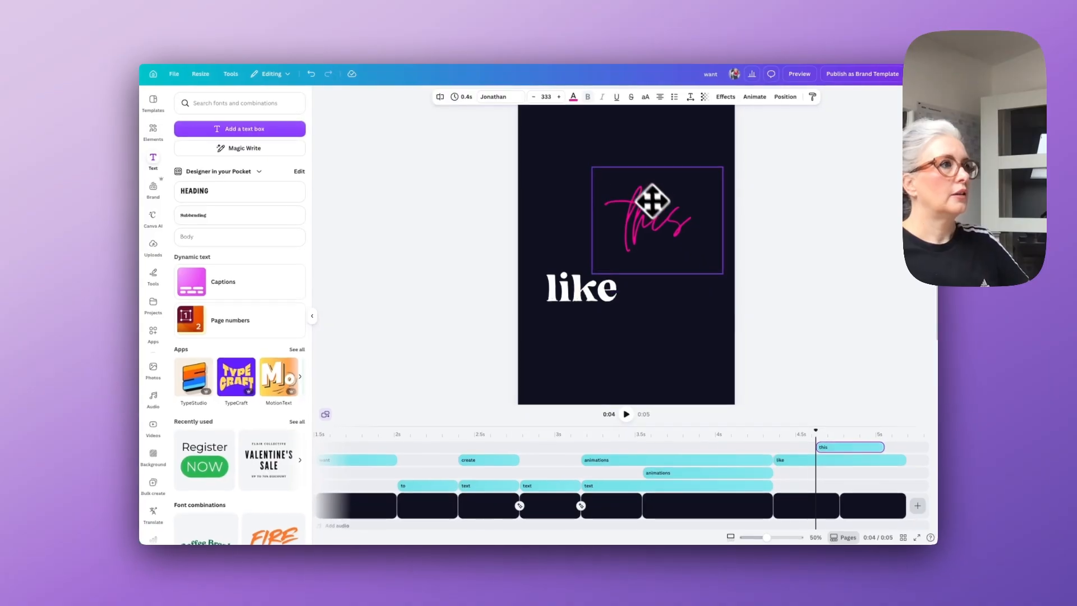
Place the pink "this" text just after "like", give it the Neon effect, and tilt it slightly counter-clockwise.
left_click_drag(644, 204, 655, 268)
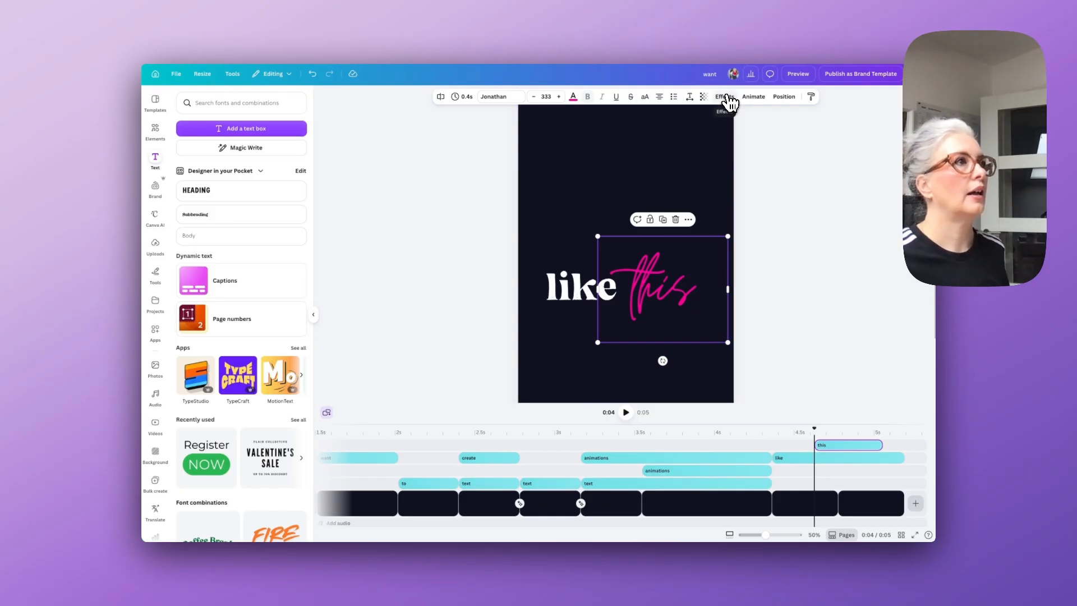
left_click(726, 97)
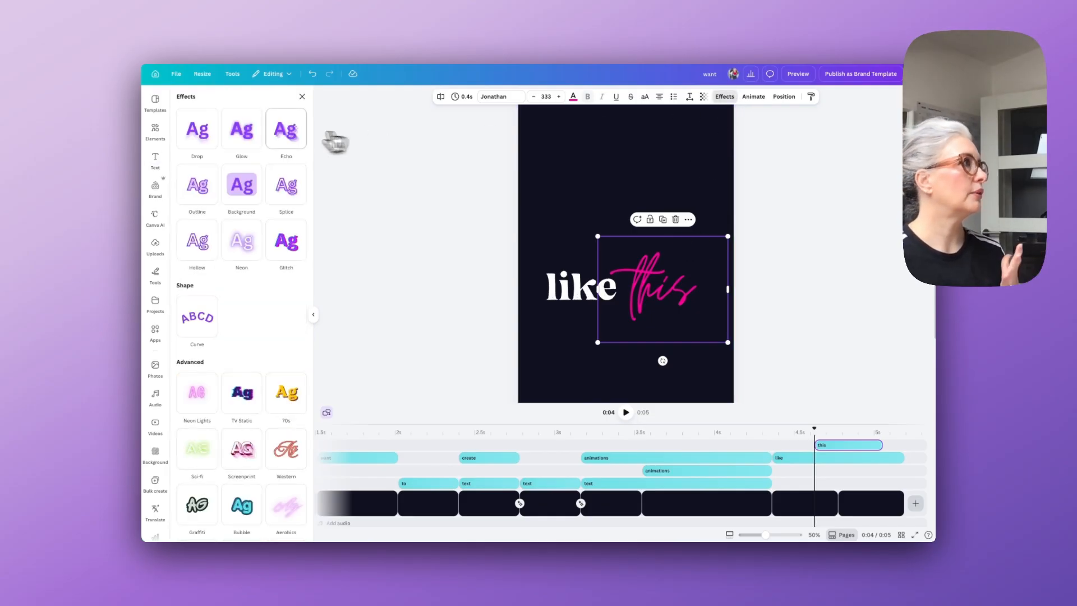
left_click(242, 257)
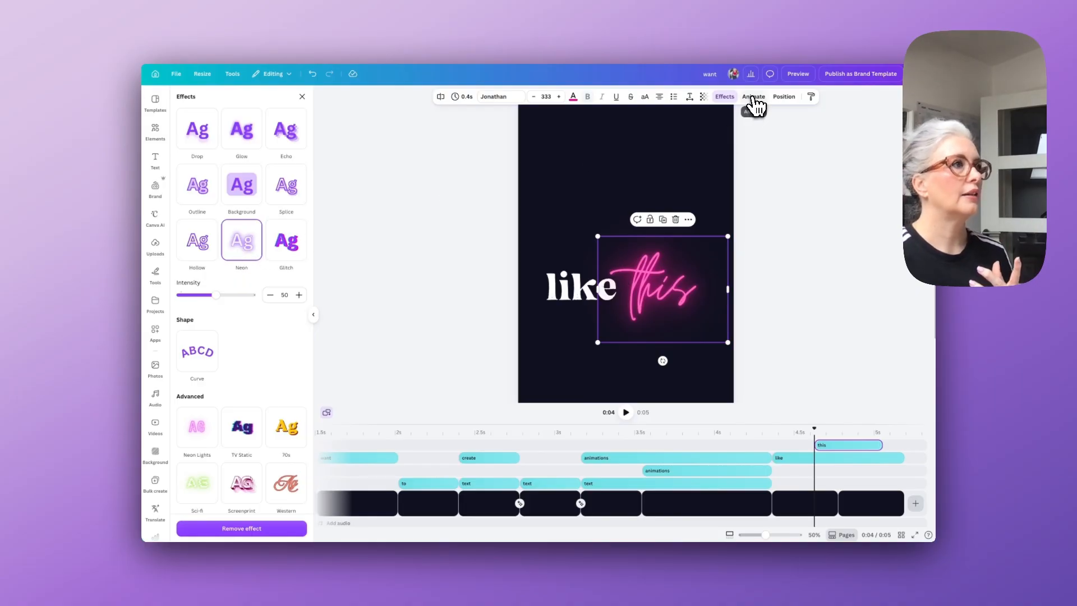
left_click_drag(663, 361, 669, 356)
Apply the Typewriter animation to the "this" text.
left_click(753, 97)
scroll(252, 269, "down", 2)
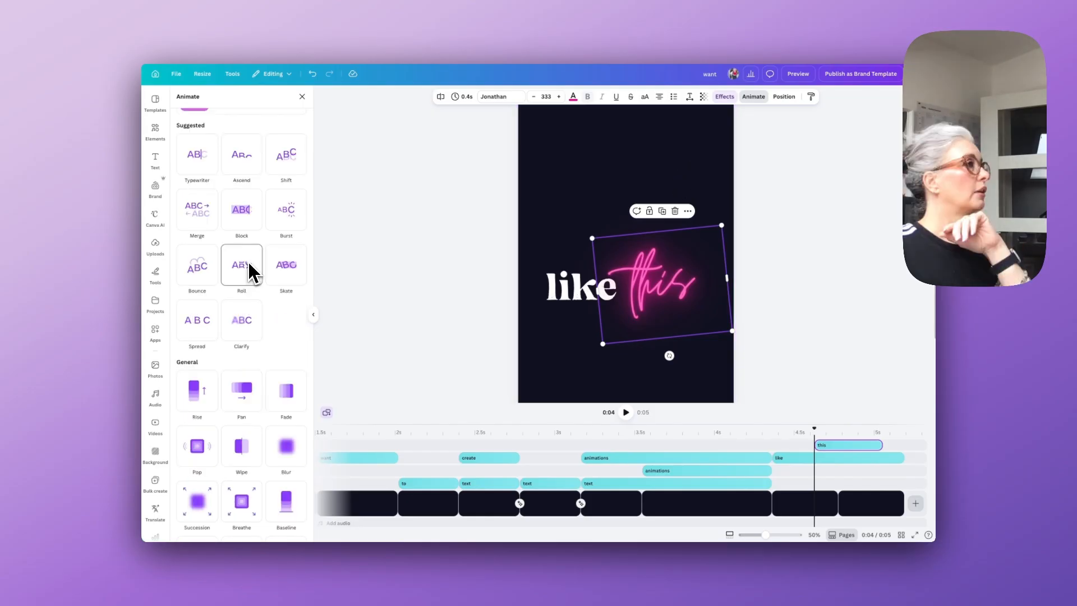
left_click(203, 162)
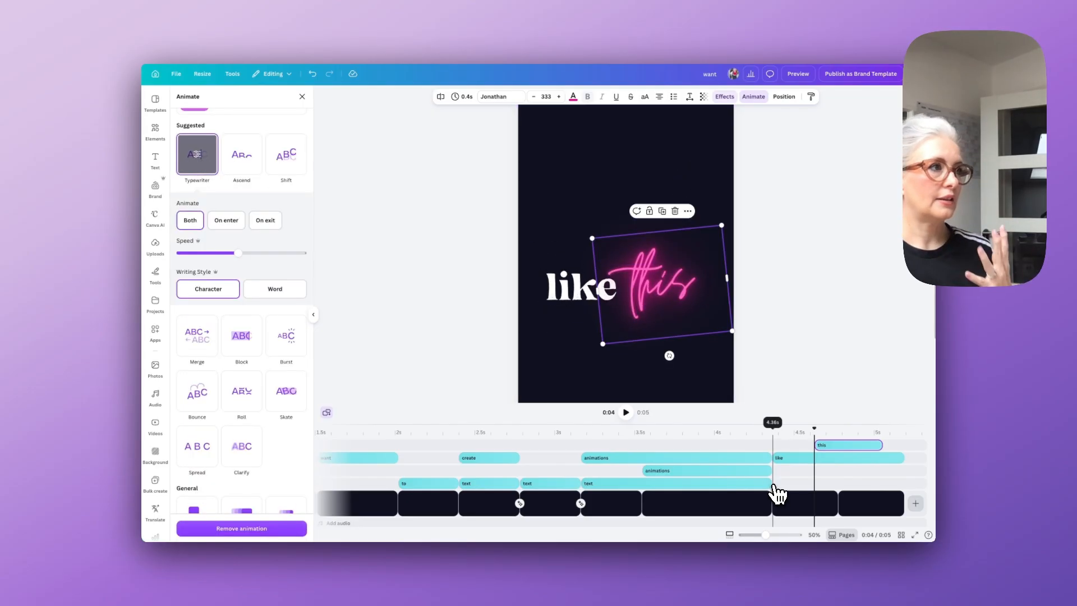
Align the "this" clip with the ninth page and set its Neon intensity to 88.
left_click_drag(839, 449, 868, 442)
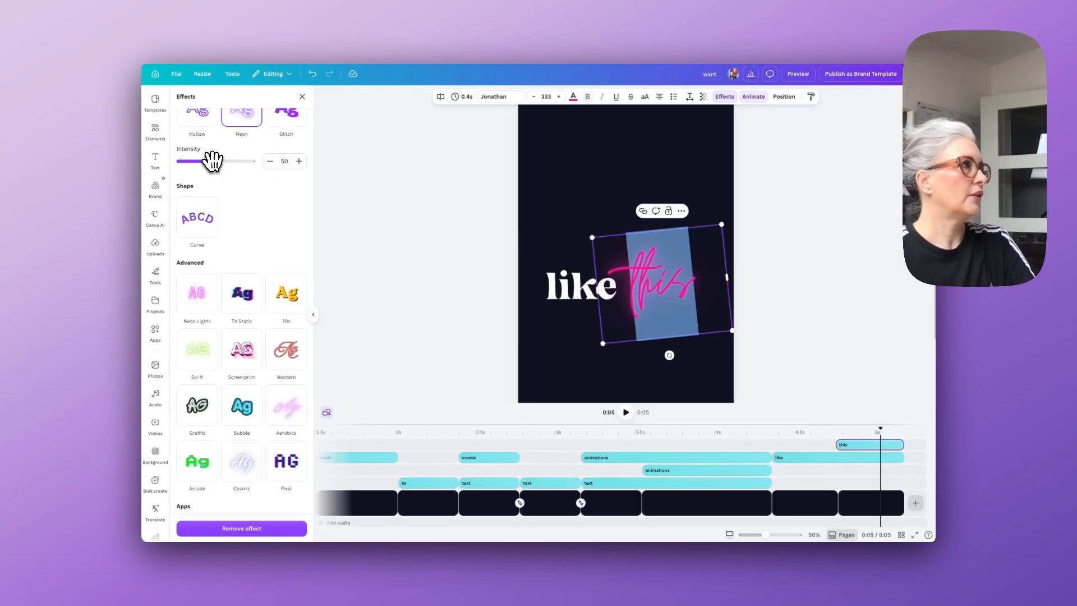
left_click_drag(218, 161, 219, 160)
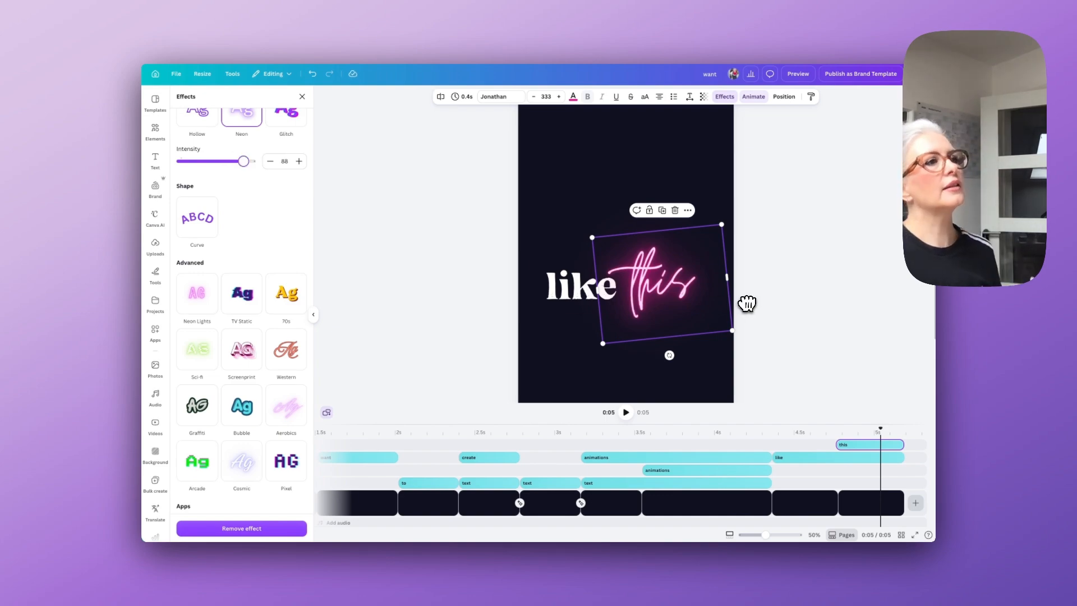
Duplicate the ninth page and extend the "this" clip to the end of the new tenth page.
left_click(892, 503)
left_click(895, 495)
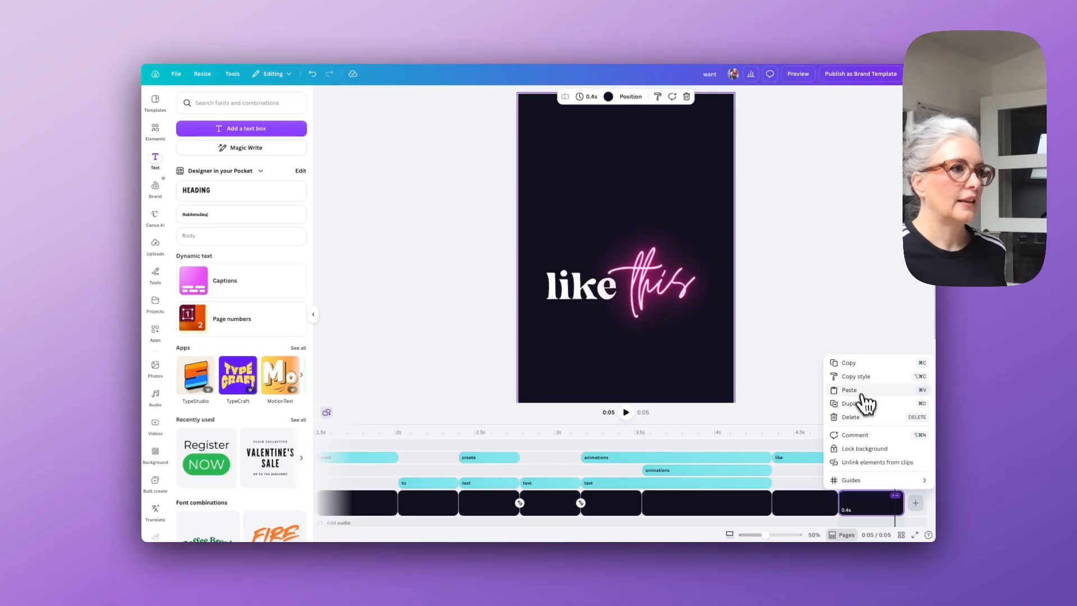
left_click(852, 403)
left_click(832, 446)
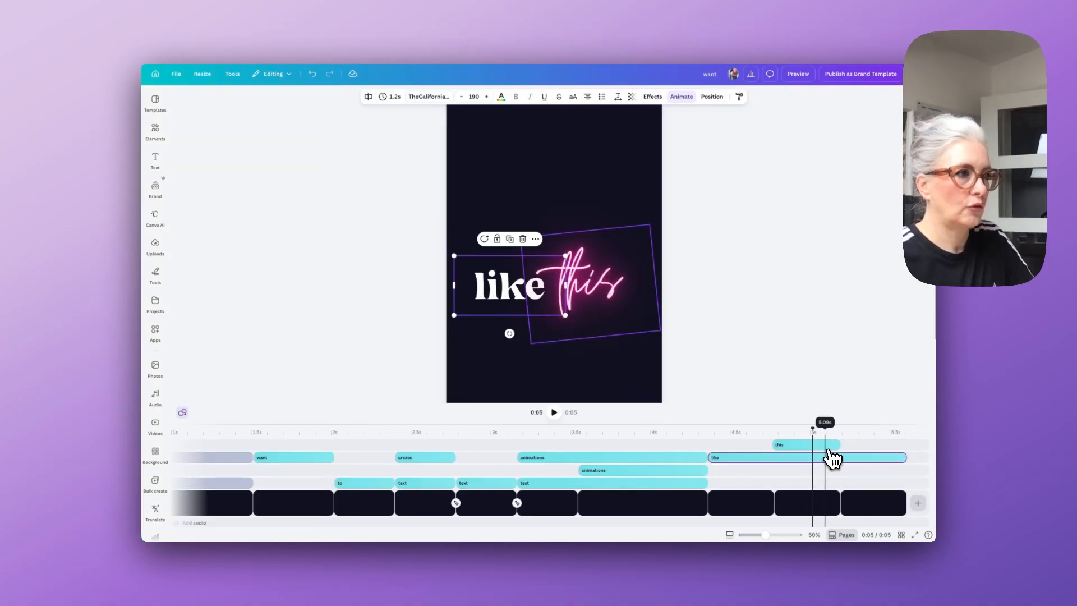
left_click_drag(839, 442, 905, 444)
Split the "this" clip where the tenth page begins.
left_click_drag(823, 430, 853, 425)
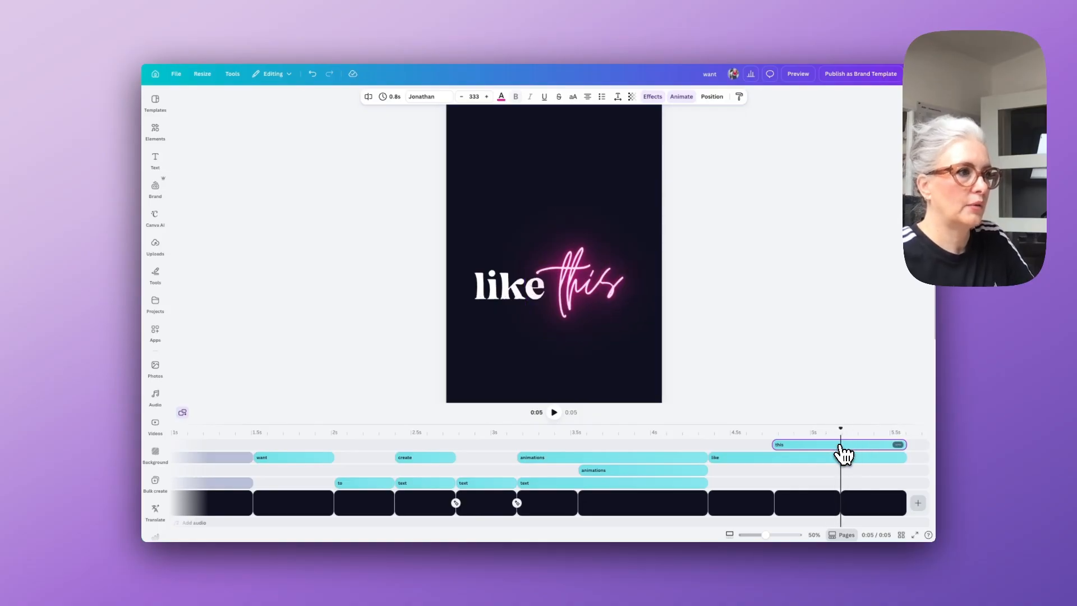
right_click(841, 446)
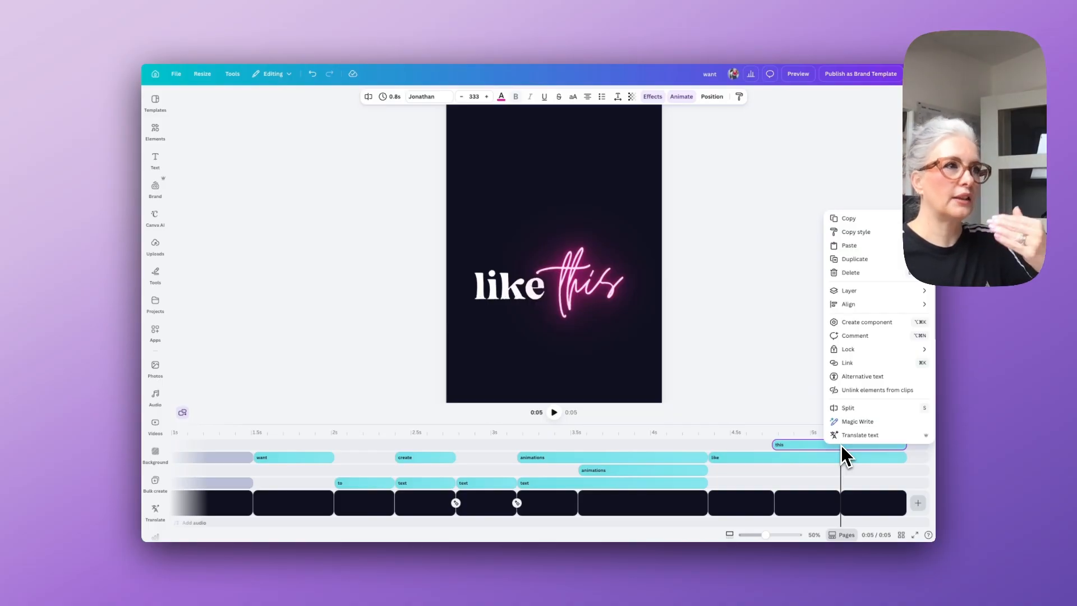
left_click(847, 408)
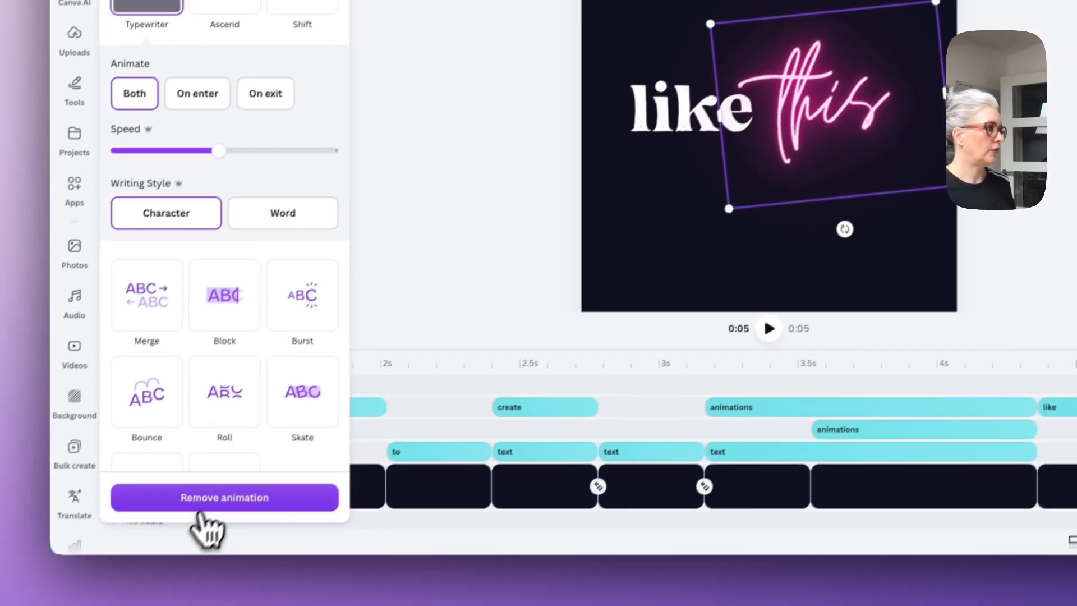
Remove the Typewriter animation from the second "this" clip and apply the Flicker add-on effect instead.
left_click(212, 498)
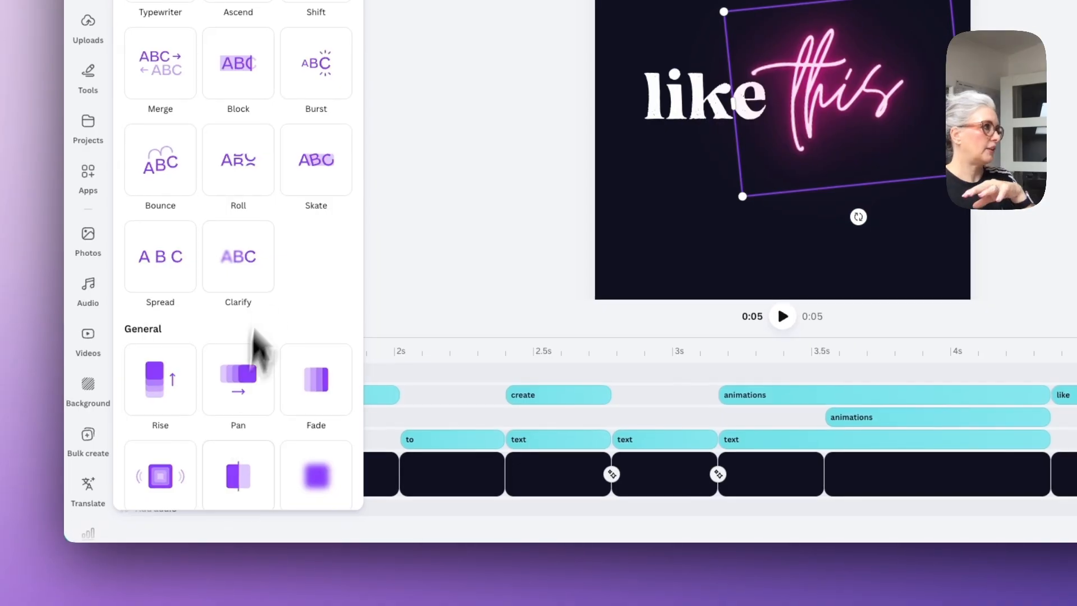
scroll(305, 264, "down", 10)
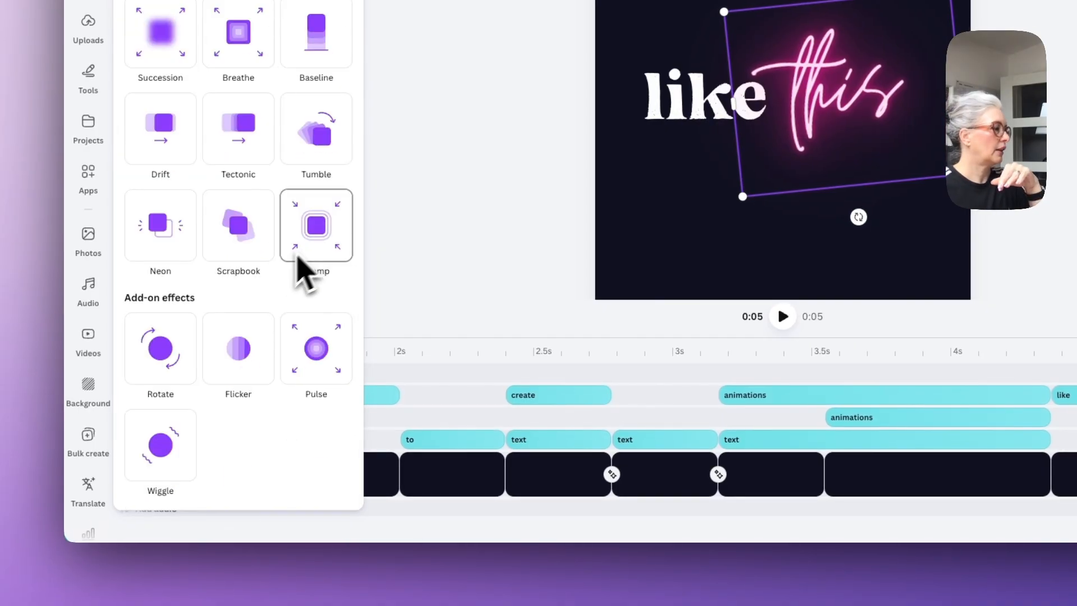
left_click(230, 368)
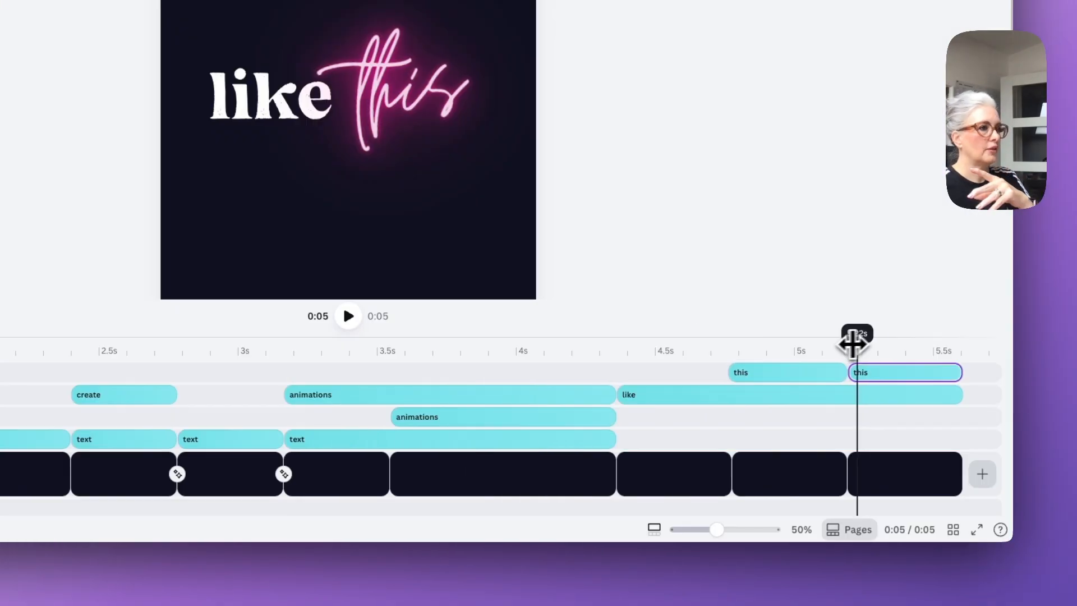
Restrict the Typewriter animation of the first "this" clip to on enter only.
left_click_drag(855, 342, 808, 467)
left_click(807, 437)
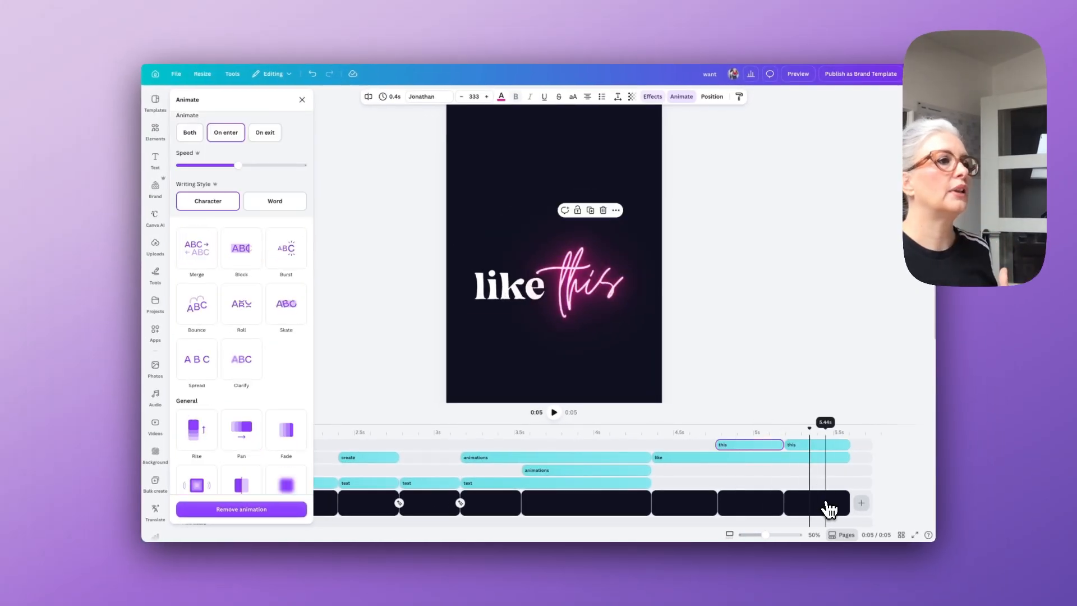
Lengthen the tenth page to about 2.1 s and extend the "like" and second "this" clips to its end.
left_click(829, 510)
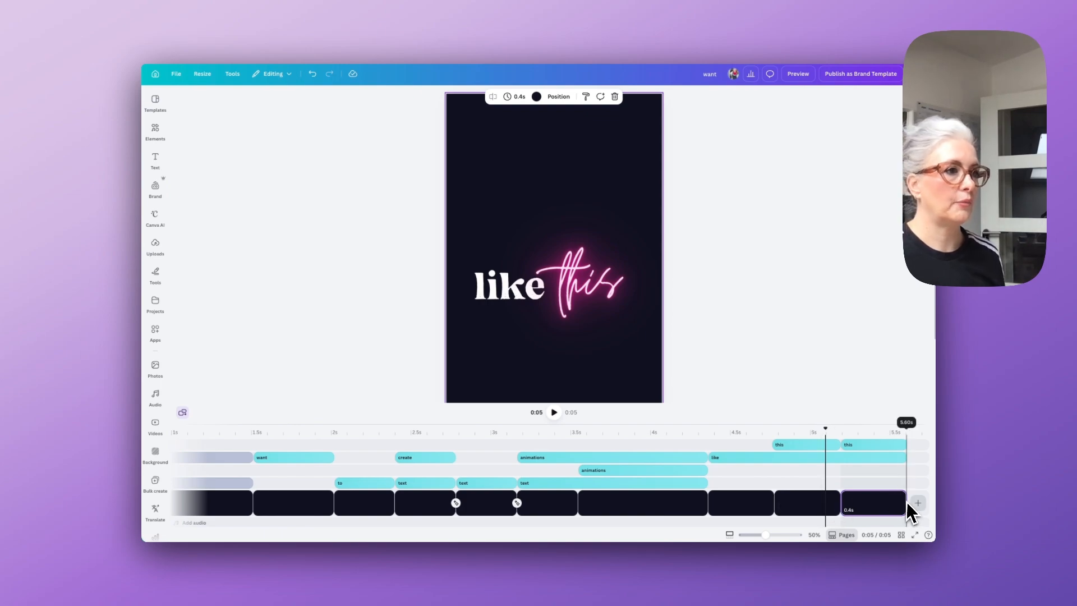
left_click_drag(904, 500, 861, 494)
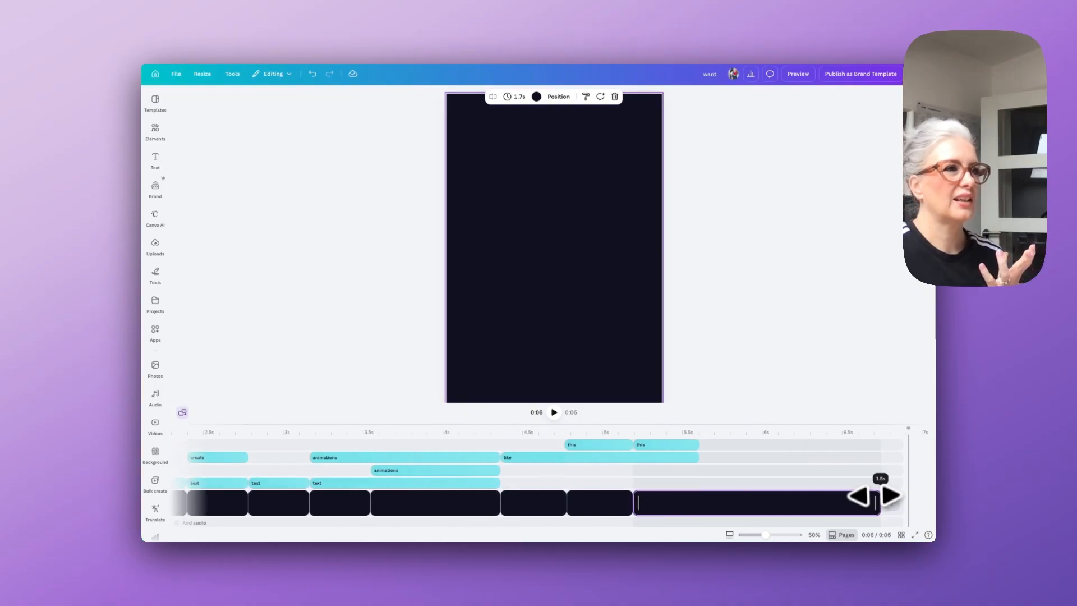
left_click_drag(627, 457, 880, 457)
left_click(617, 444)
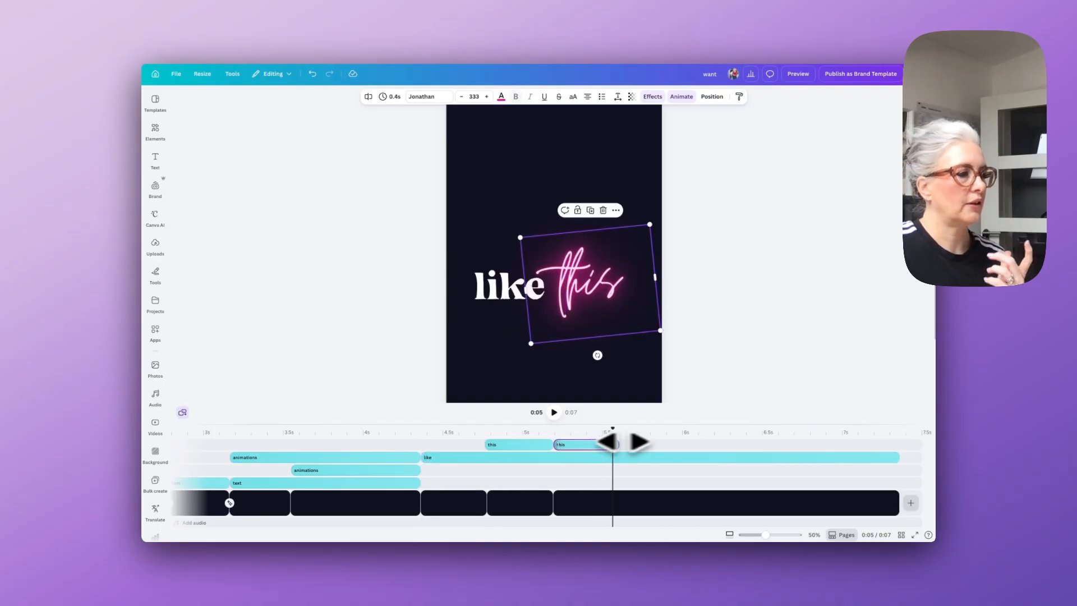
left_click_drag(617, 442, 908, 443)
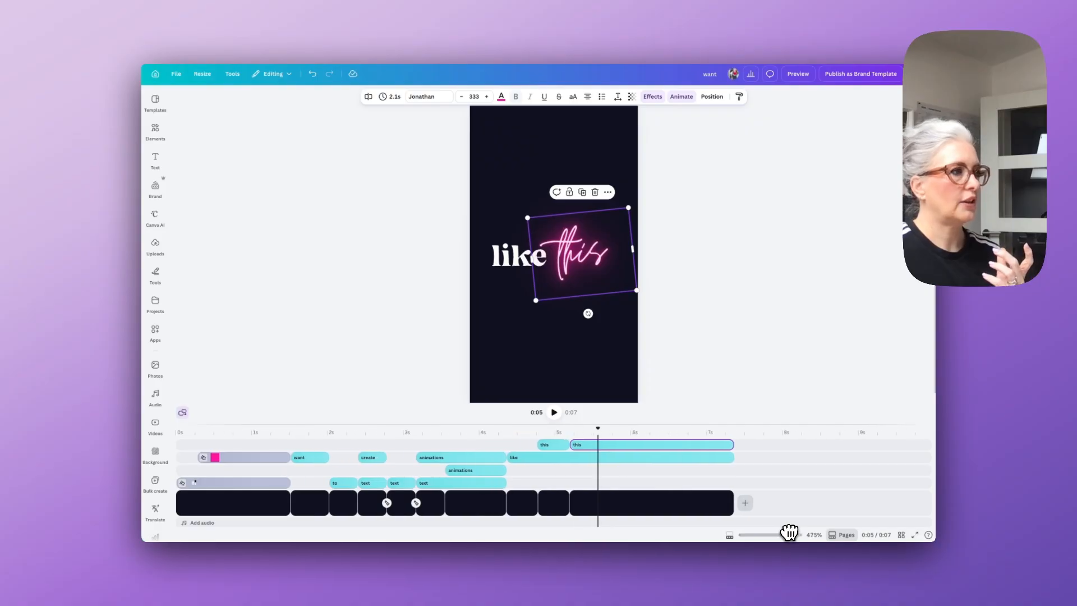
Play the whole video from the beginning with all timeline tracks in view to review the text sequence.
left_click_drag(409, 424, 408, 394)
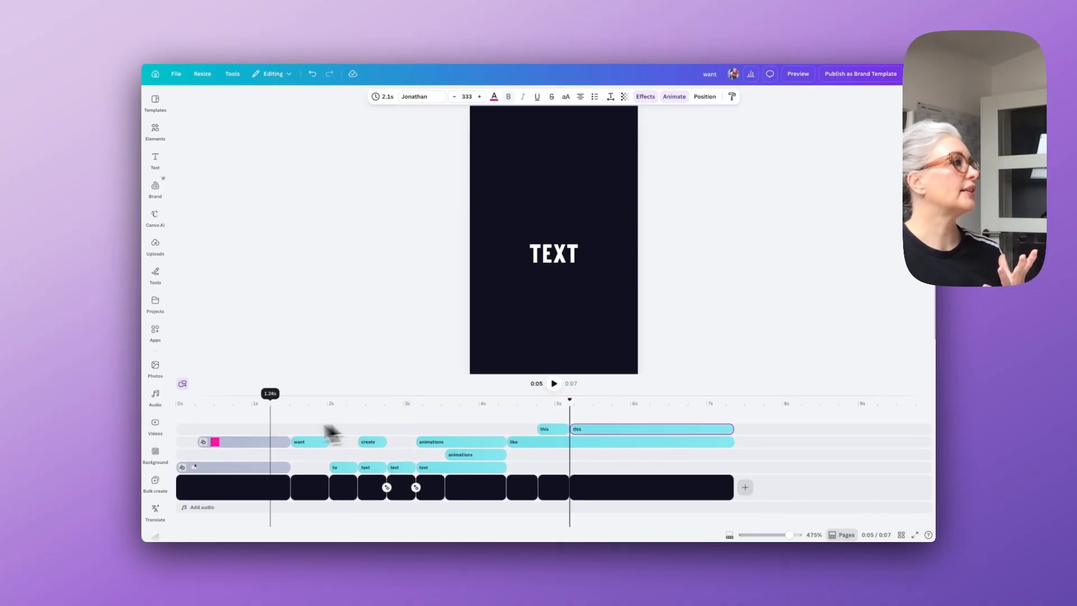
left_click(178, 400)
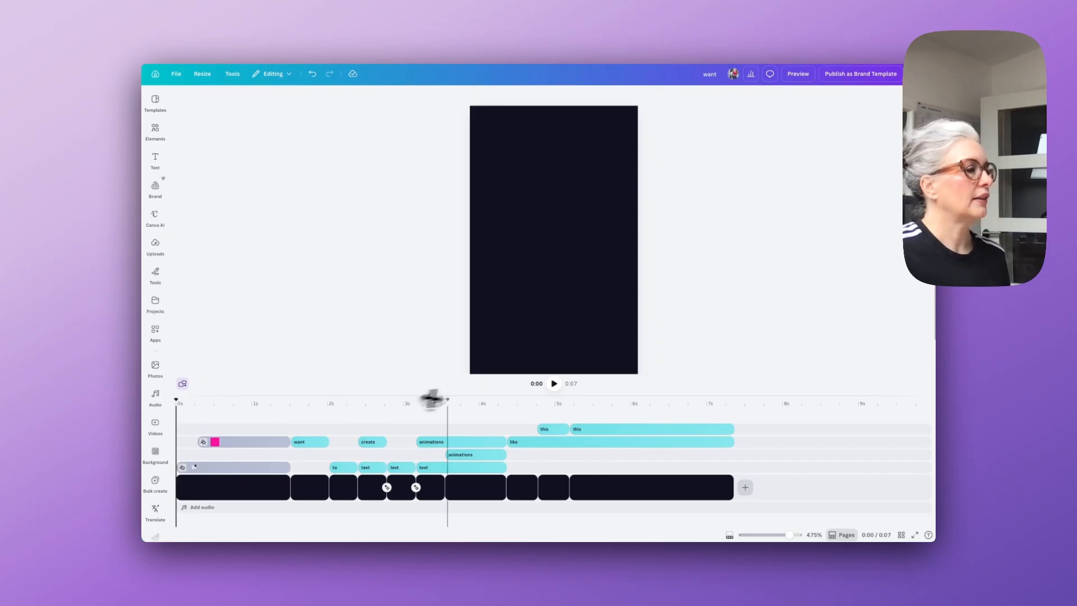
left_click(552, 385)
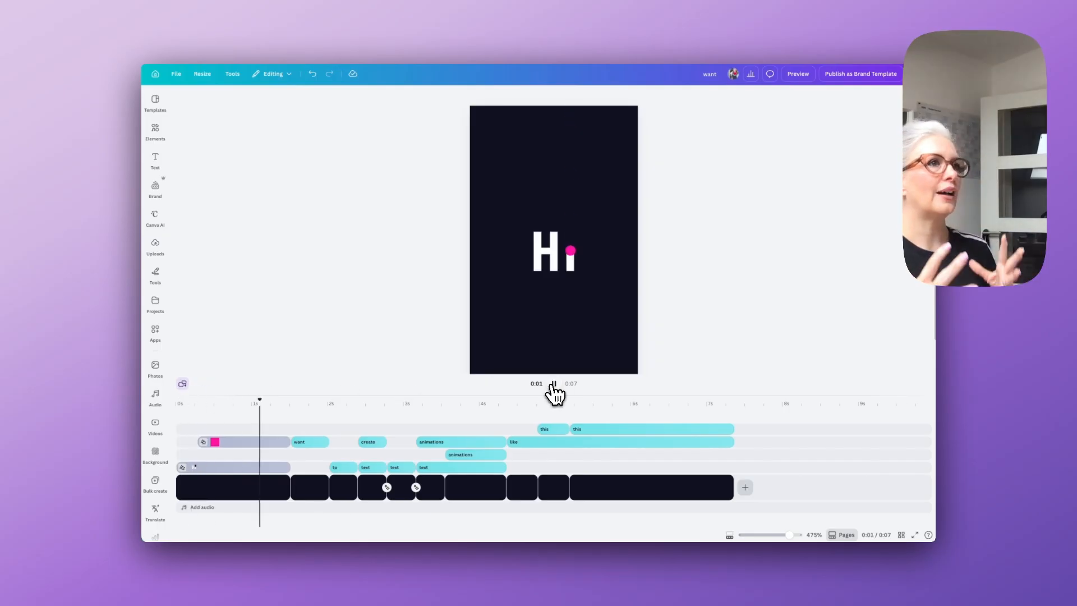